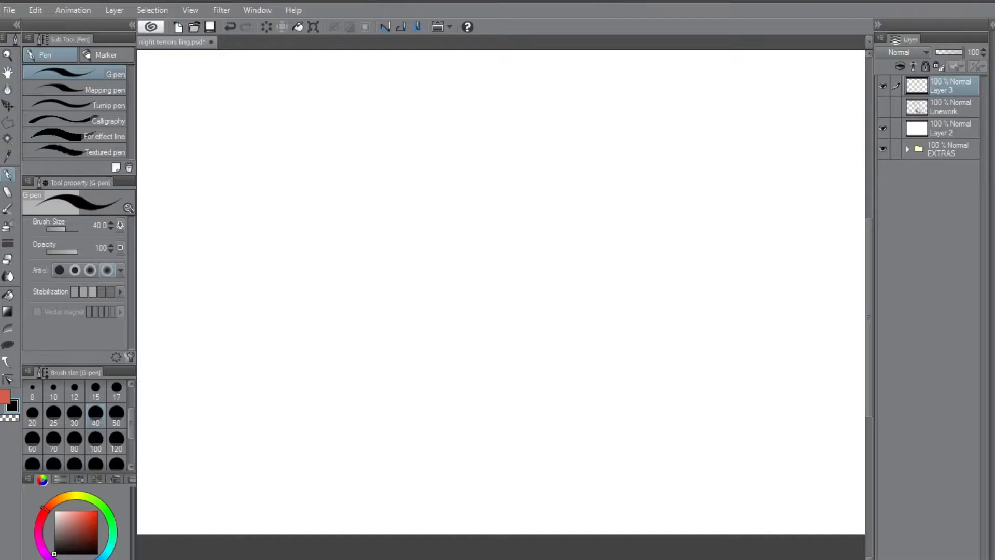
Step: Draw a round cartoon face with eyebrows, square glasses, a smile, a tongue and two ears using the black G-pen
mouse_move(665, 154)
mouse_down()
mouse_move(515, 374)
mouse_move(581, 155)
mouse_up()
drag(592, 211, 578, 247)
drag(628, 220, 614, 258)
mouse_move(541, 228)
mouse_down()
mouse_move(677, 254)
mouse_move(703, 280)
mouse_up()
mouse_move(624, 297)
mouse_down()
mouse_move(640, 321)
mouse_move(660, 288)
mouse_up()
drag(648, 291, 651, 316)
mouse_move(602, 177)
mouse_down()
mouse_move(586, 165)
mouse_move(597, 171)
mouse_up()
drag(640, 179, 644, 176)
mouse_move(590, 262)
mouse_down()
mouse_move(541, 166)
mouse_move(589, 265)
mouse_move(674, 218)
mouse_move(611, 257)
mouse_move(616, 232)
mouse_up()
drag(735, 319, 715, 365)
drag(754, 331, 736, 336)
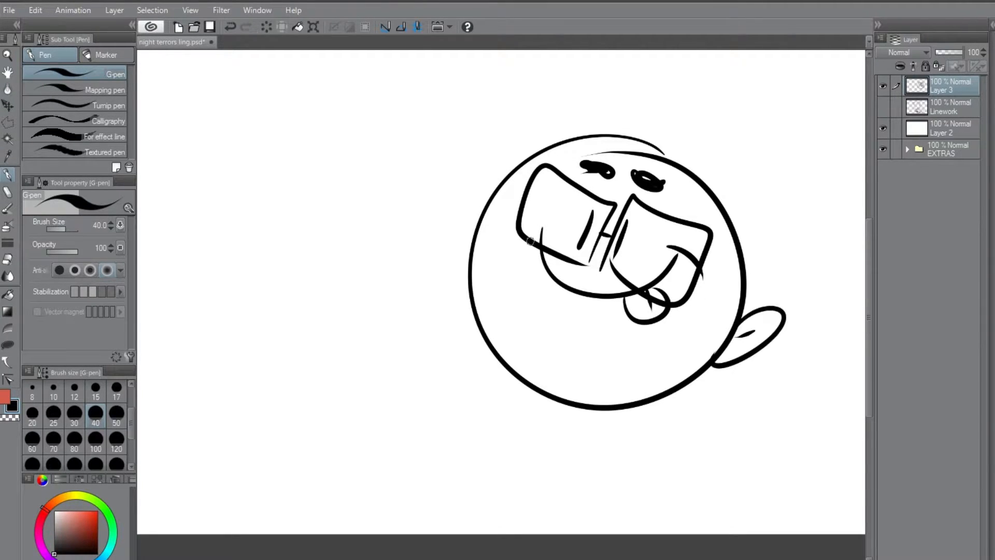
drag(483, 213, 469, 243)
drag(471, 196, 470, 228)
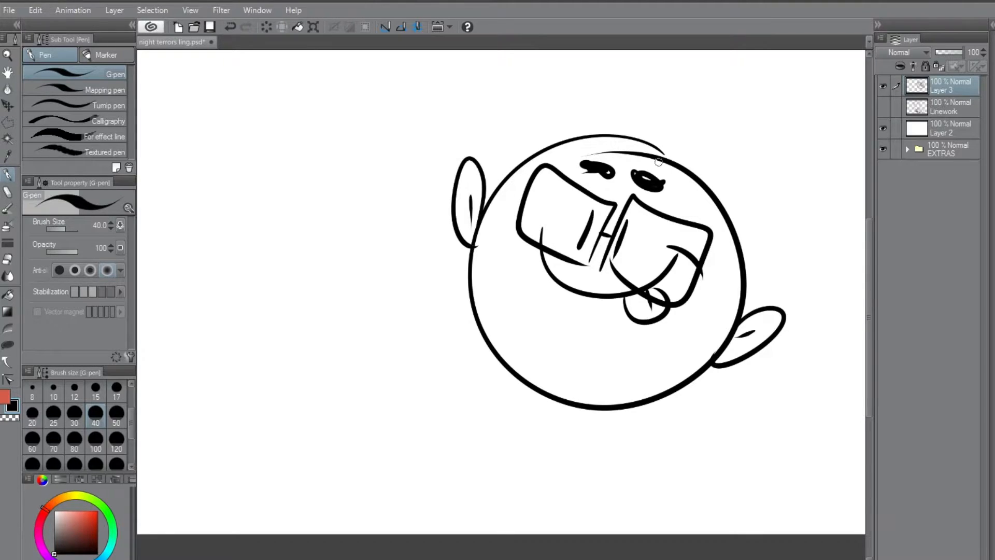
Step: Add a hair tuft, a scribbled beard, a lower-lip line and short glasses arms to the cartoon face
mouse_move(656, 151)
mouse_down()
mouse_move(651, 158)
mouse_move(654, 148)
mouse_move(686, 155)
mouse_up()
drag(644, 127, 646, 145)
mouse_move(509, 356)
mouse_down()
mouse_move(543, 400)
mouse_move(601, 418)
mouse_up()
drag(556, 300, 596, 315)
drag(542, 227, 528, 223)
drag(539, 172, 522, 165)
drag(710, 240, 723, 245)
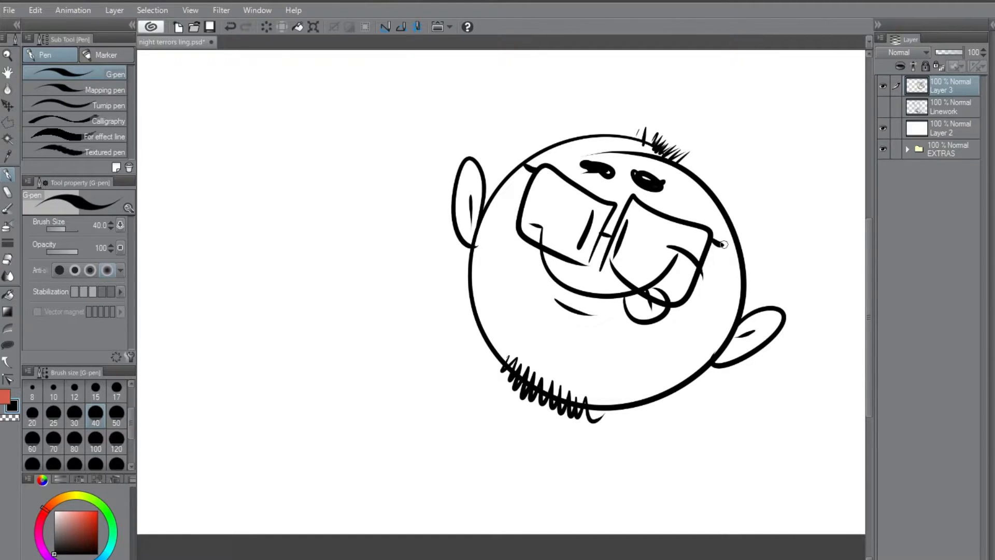
drag(713, 355, 697, 386)
Step: Handwrite the words "How to color" in two rows beside the cartoon face
drag(174, 177, 198, 237)
drag(176, 211, 222, 197)
drag(191, 160, 224, 227)
mouse_move(239, 187)
mouse_down()
mouse_move(227, 210)
mouse_move(243, 190)
mouse_up()
drag(258, 184, 302, 175)
mouse_move(326, 113)
mouse_down()
mouse_move(356, 170)
mouse_move(363, 137)
mouse_up()
drag(386, 132, 395, 136)
drag(222, 288, 242, 337)
drag(259, 277, 290, 300)
mouse_move(311, 265)
mouse_down()
mouse_move(316, 301)
mouse_move(332, 259)
mouse_up()
mouse_move(337, 261)
mouse_down()
mouse_move(355, 229)
mouse_move(420, 247)
mouse_up()
Step: Handwrite "your drawings!" in two rows beneath the word "color"
mouse_move(269, 370)
mouse_down()
mouse_move(291, 374)
mouse_move(283, 417)
mouse_up()
mouse_move(307, 362)
mouse_down()
mouse_move(346, 351)
mouse_move(363, 324)
mouse_up()
mouse_move(267, 466)
mouse_down()
mouse_move(282, 494)
mouse_move(303, 444)
mouse_move(338, 453)
mouse_move(379, 412)
mouse_move(384, 440)
mouse_up()
mouse_move(386, 436)
mouse_down()
mouse_move(407, 404)
mouse_move(430, 414)
mouse_up()
drag(466, 366, 458, 436)
drag(451, 321, 470, 360)
click(487, 382)
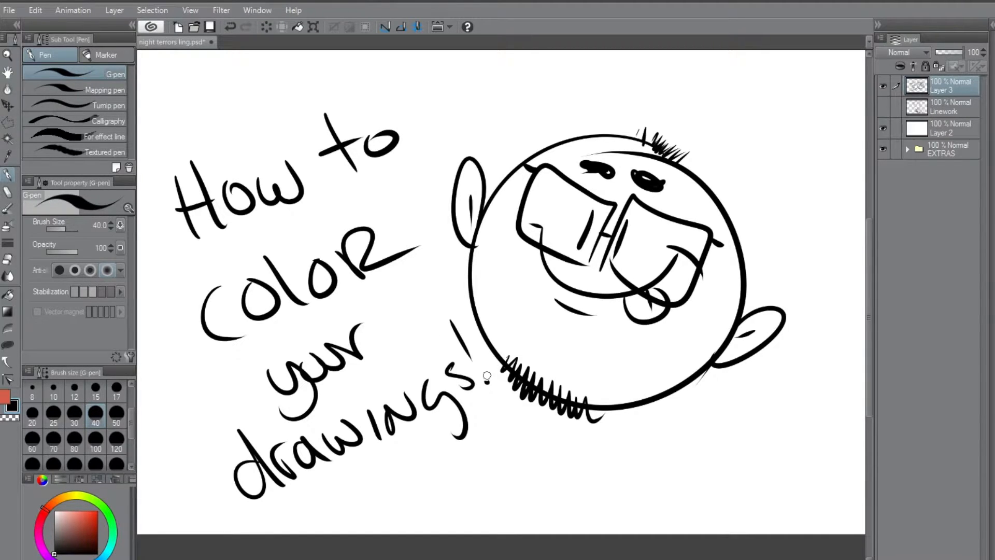
Step: Fill in the eyebrows and handwrite the circled labels "ps", "manga", "sketch" and "psai" below the face
drag(581, 164, 672, 191)
mouse_move(403, 491)
mouse_down()
mouse_move(410, 514)
mouse_move(415, 480)
mouse_up()
drag(435, 467, 409, 496)
mouse_move(436, 466)
mouse_down()
mouse_move(380, 492)
mouse_move(442, 474)
mouse_move(485, 492)
mouse_move(521, 482)
mouse_move(533, 500)
mouse_up()
drag(544, 464, 545, 484)
mouse_move(541, 444)
mouse_down()
mouse_move(461, 497)
mouse_move(549, 451)
mouse_move(587, 478)
mouse_up()
mouse_move(602, 457)
mouse_down()
mouse_move(602, 474)
mouse_move(622, 464)
mouse_up()
mouse_move(625, 440)
mouse_down()
mouse_move(634, 469)
mouse_move(648, 466)
mouse_up()
mouse_move(651, 433)
mouse_down()
mouse_move(652, 454)
mouse_move(671, 459)
mouse_move(677, 434)
mouse_move(719, 466)
mouse_move(728, 441)
mouse_up()
mouse_move(757, 426)
mouse_down()
mouse_move(750, 439)
mouse_move(766, 439)
mouse_up()
mouse_move(775, 424)
mouse_down()
mouse_move(777, 438)
mouse_move(774, 417)
mouse_up()
mouse_move(802, 411)
mouse_down()
mouse_move(686, 437)
mouse_move(705, 405)
mouse_up()
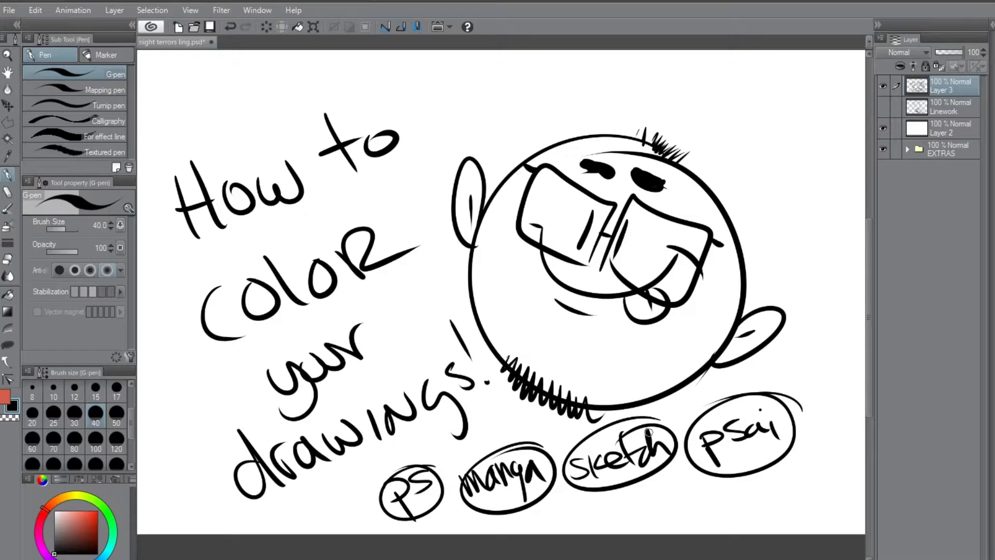
Step: Delete the doodle layer, Layer 3, and show the Linework layer
click(883, 86)
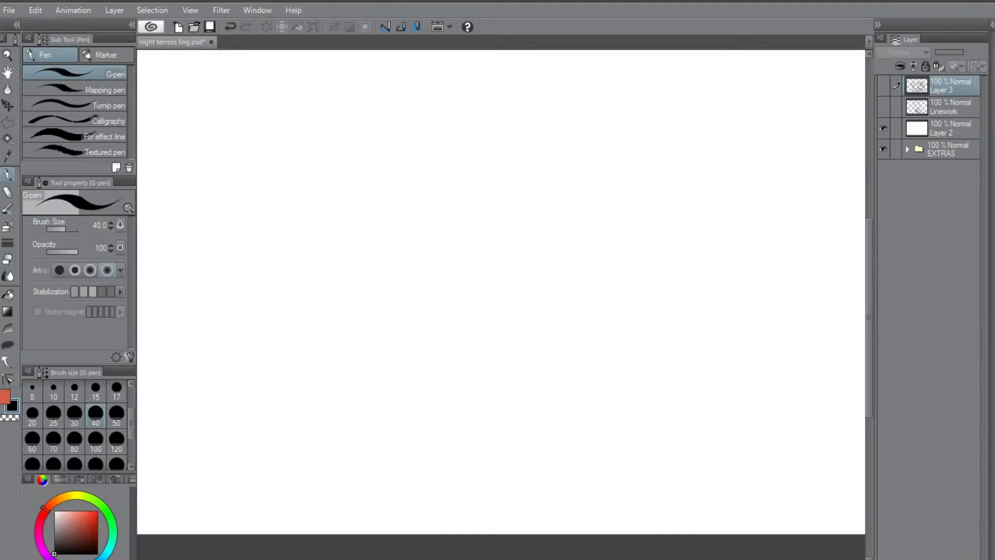
key(Delete)
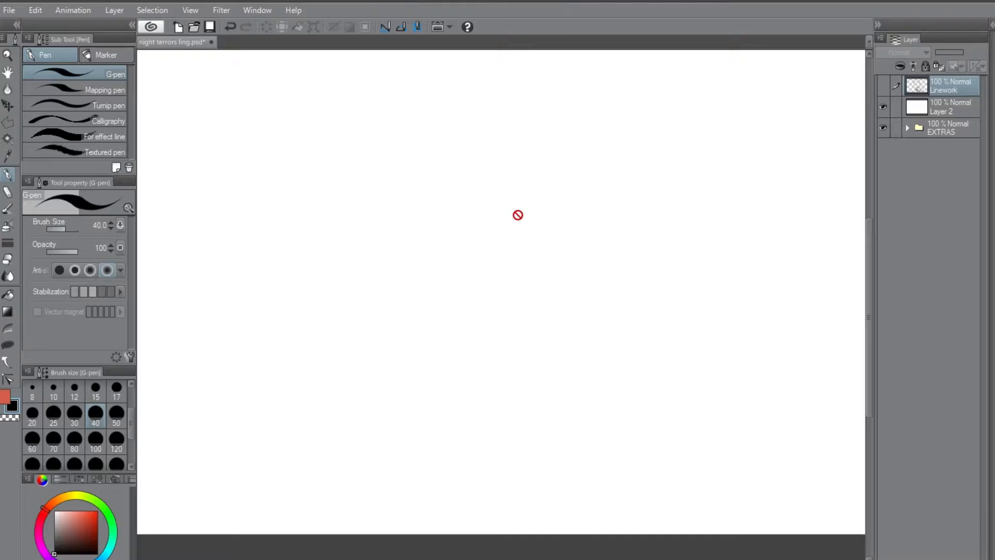
click(883, 87)
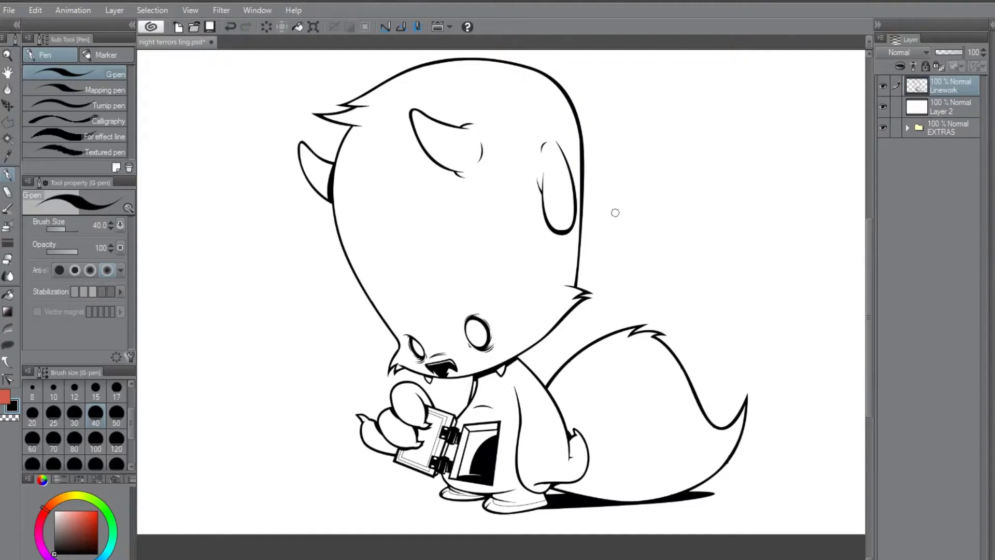
Step: Create a new layer and place it directly below the Linework layer
click(7, 105)
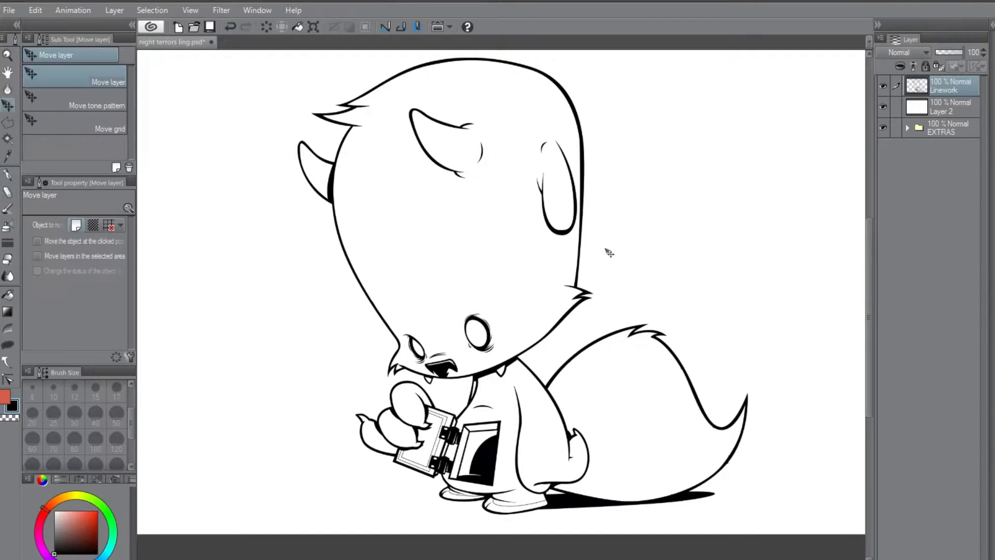
drag(611, 248, 612, 263)
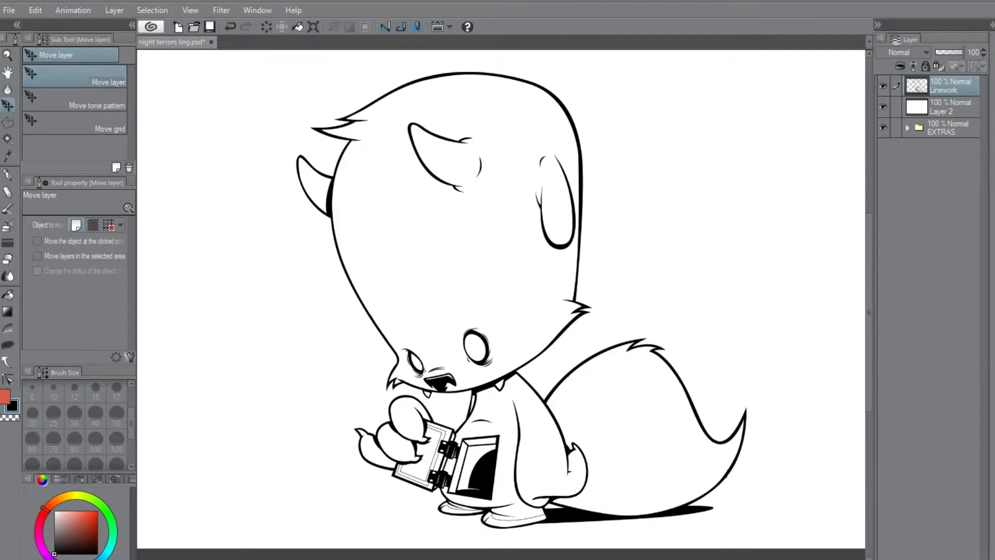
key(ctrl+shift+n)
drag(941, 85, 941, 111)
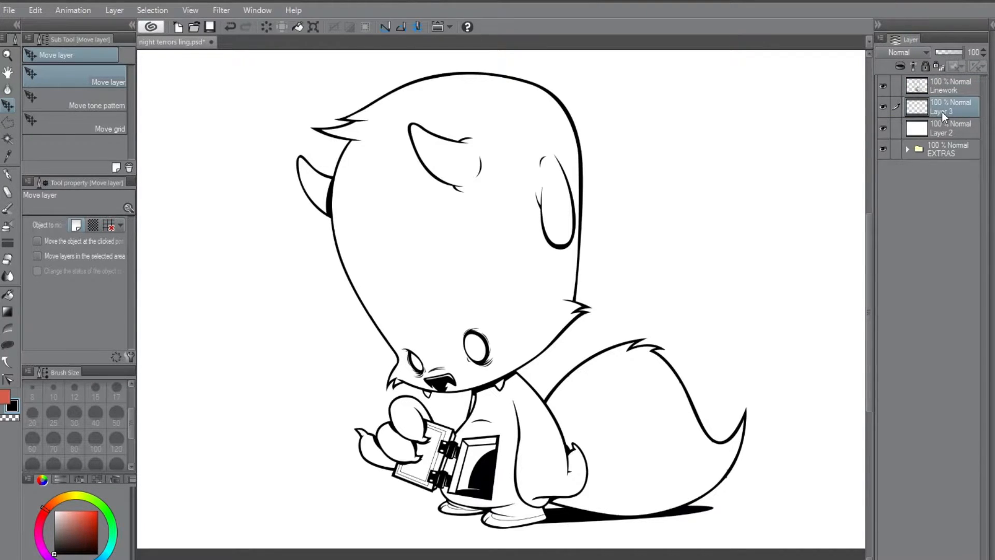
Step: Add another empty layer below Linework and merge Layer 3 into the layer beneath it
key(ctrl+shift+n)
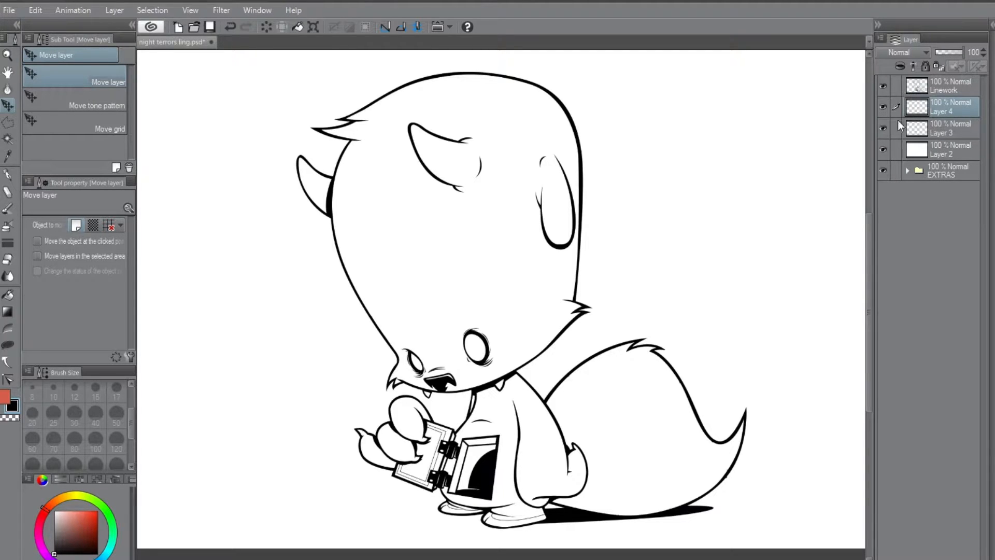
click(959, 130)
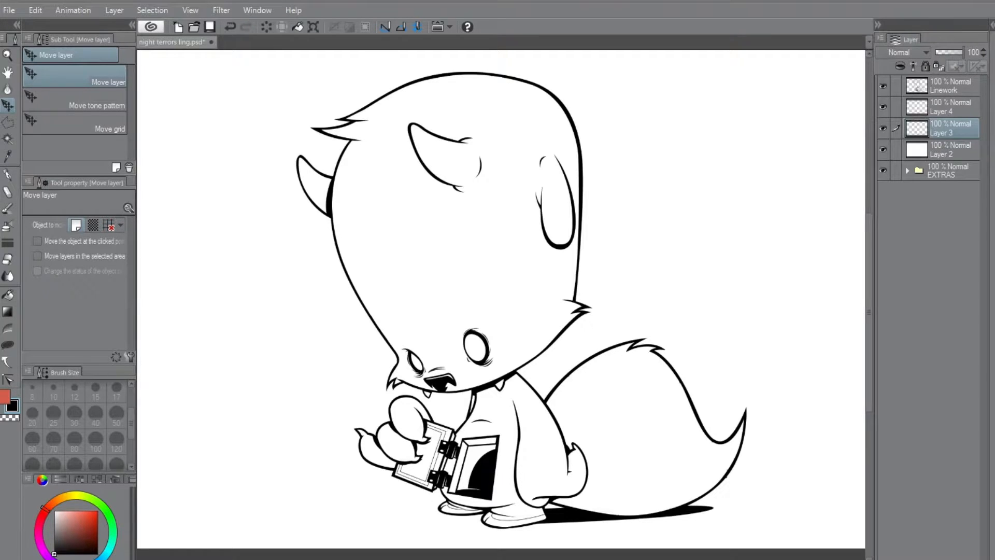
key(ctrl+e)
Step: Lock the Linework layer
click(948, 91)
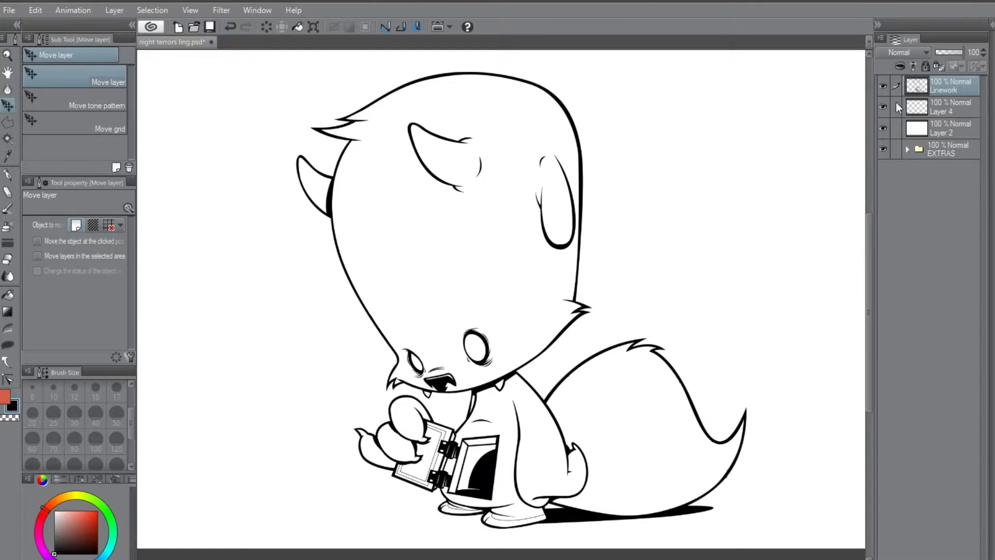
click(950, 113)
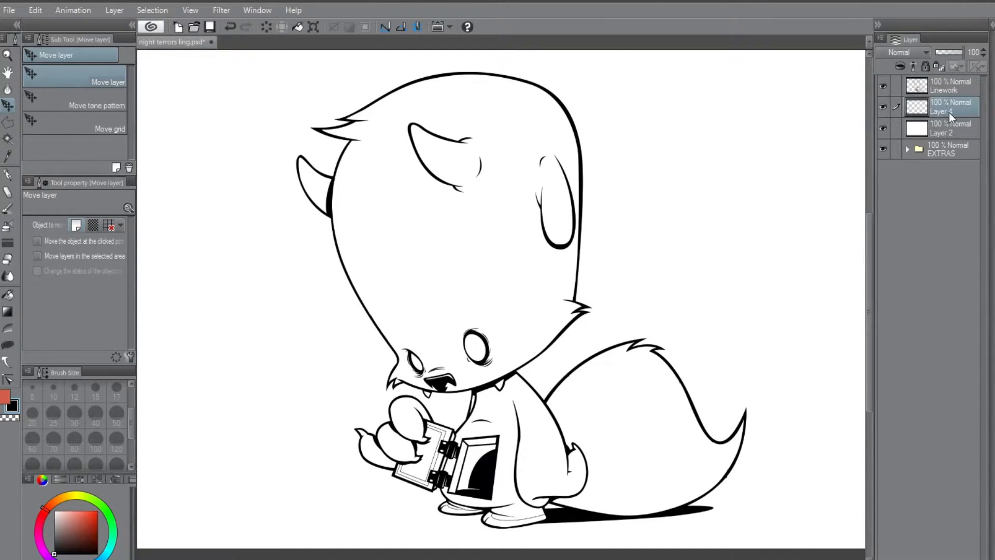
click(884, 107)
click(887, 108)
click(945, 87)
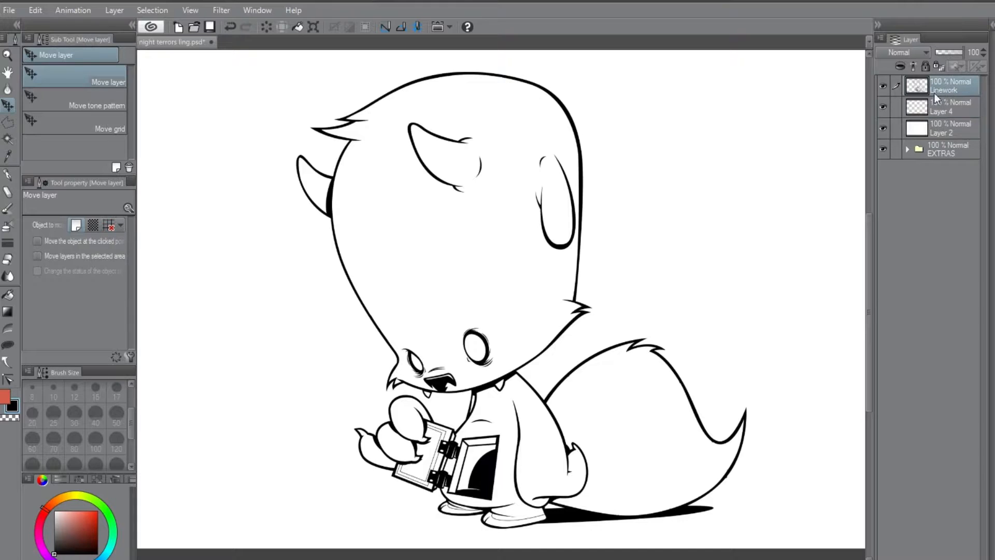
click(926, 67)
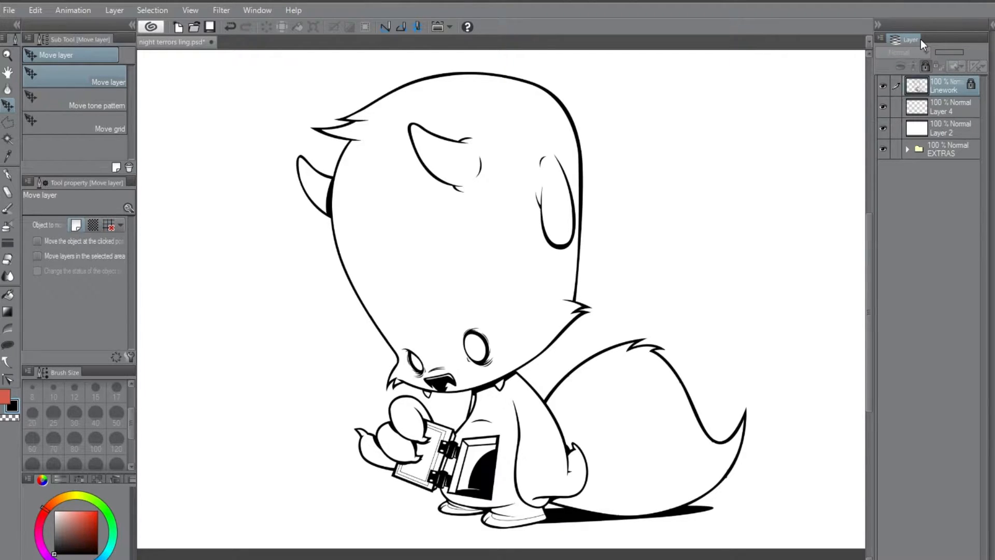
Step: Rename the empty layer below Linework as "color" and keep it active
click(940, 108)
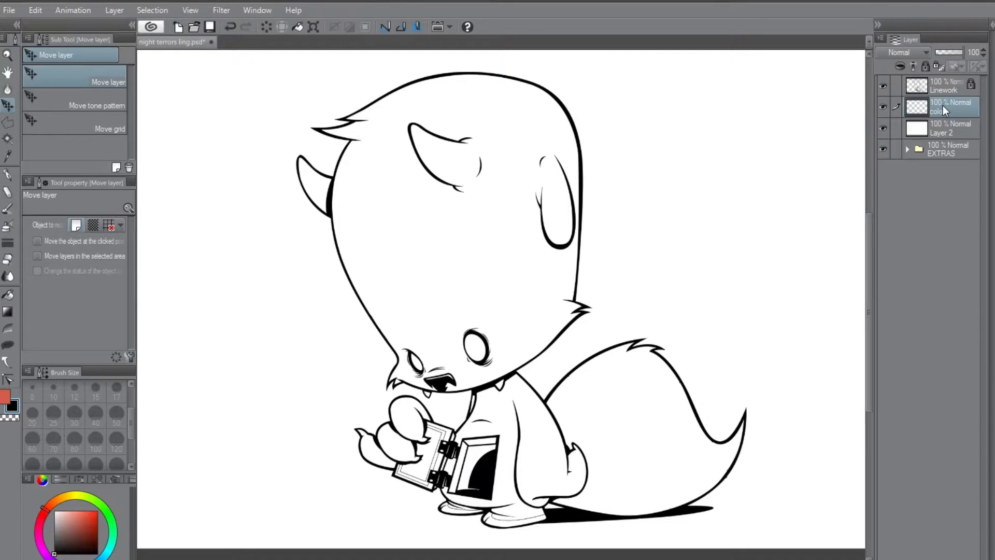
click(944, 90)
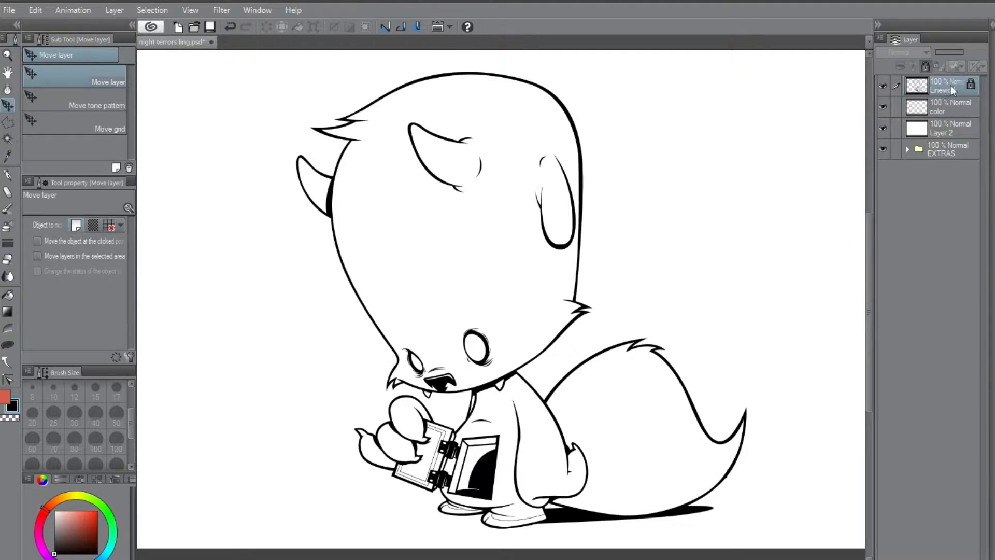
click(944, 107)
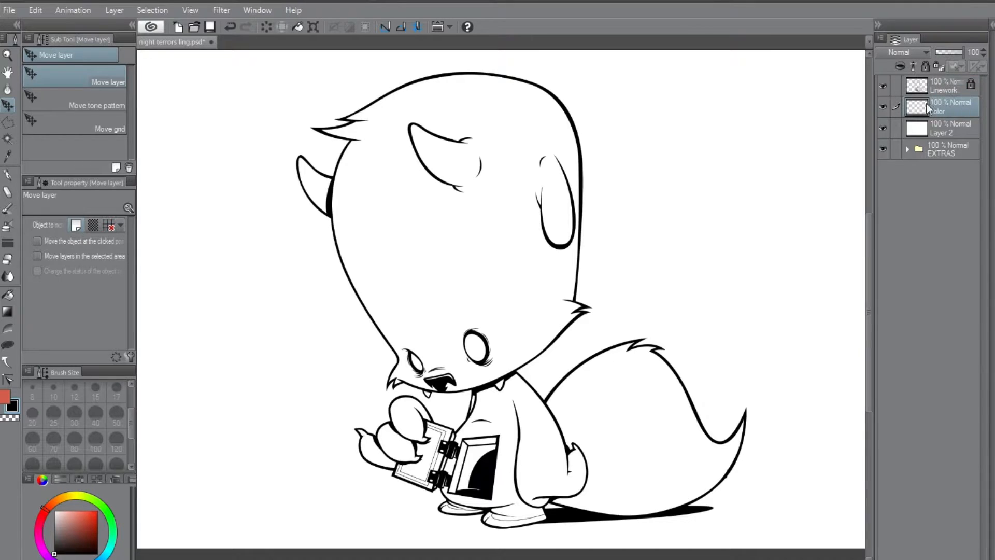
Step: Paint roughly over the whole creature in red on the color layer, using the G-pen at brush size 300
click(11, 175)
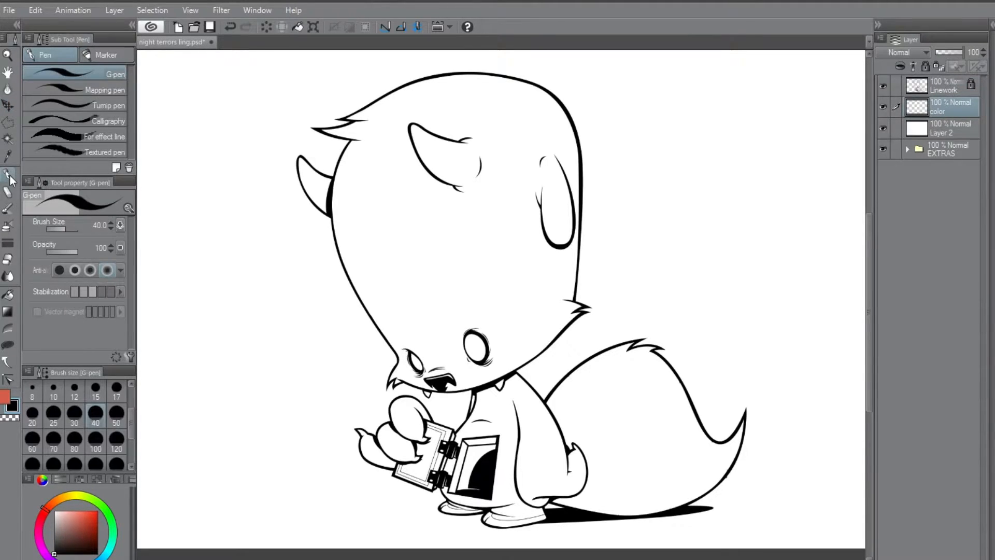
drag(132, 428, 132, 438)
click(117, 442)
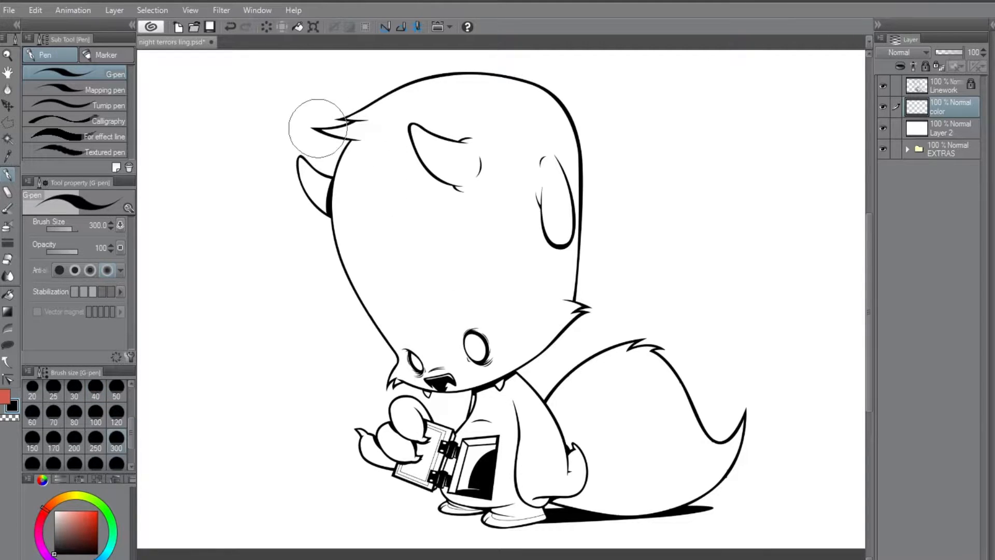
mouse_move(333, 119)
mouse_down()
mouse_move(342, 98)
mouse_move(331, 140)
mouse_up()
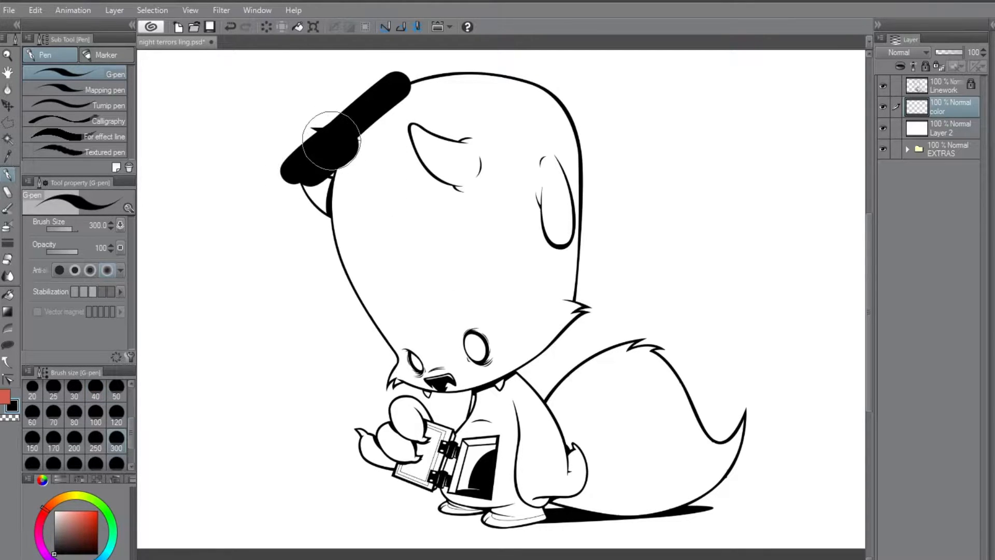
key(ctrl+z)
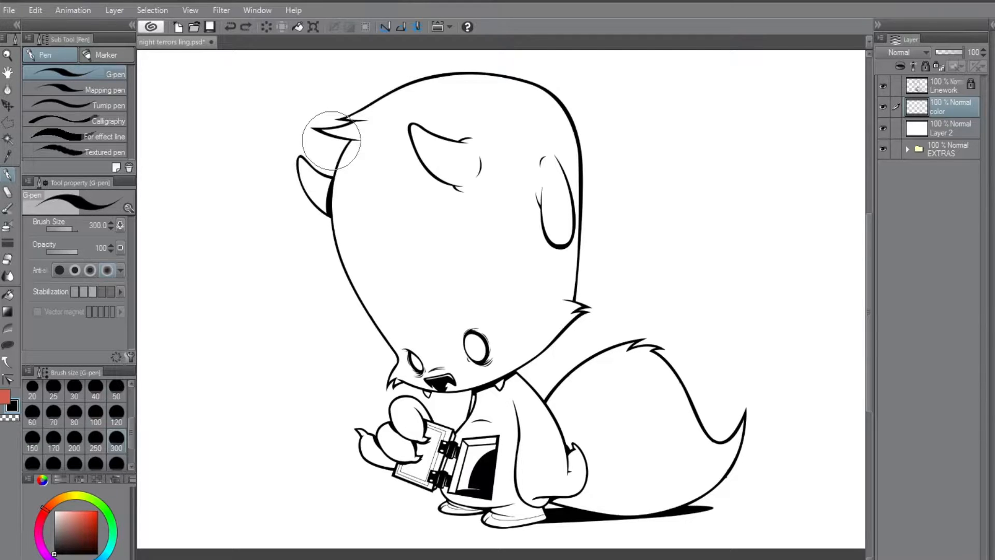
click(5, 396)
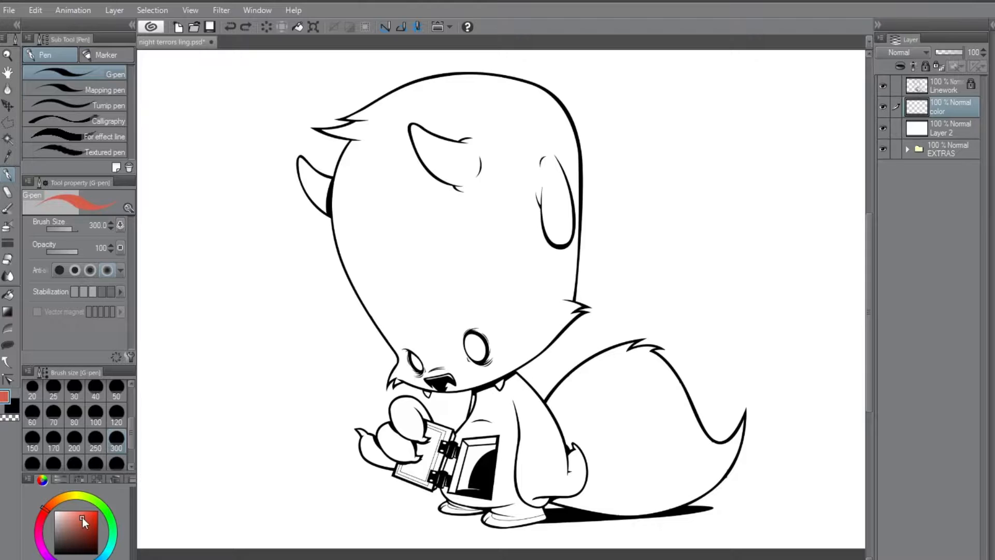
mouse_move(278, 208)
mouse_down()
mouse_move(373, 100)
mouse_move(304, 175)
mouse_move(617, 67)
mouse_move(344, 211)
mouse_move(472, 173)
mouse_move(562, 169)
mouse_move(328, 338)
mouse_move(637, 213)
mouse_move(337, 399)
mouse_move(610, 303)
mouse_move(373, 489)
mouse_move(570, 482)
mouse_move(511, 536)
mouse_move(699, 473)
mouse_move(622, 472)
mouse_move(570, 404)
mouse_move(600, 351)
mouse_move(347, 451)
mouse_move(403, 483)
mouse_move(579, 489)
mouse_up()
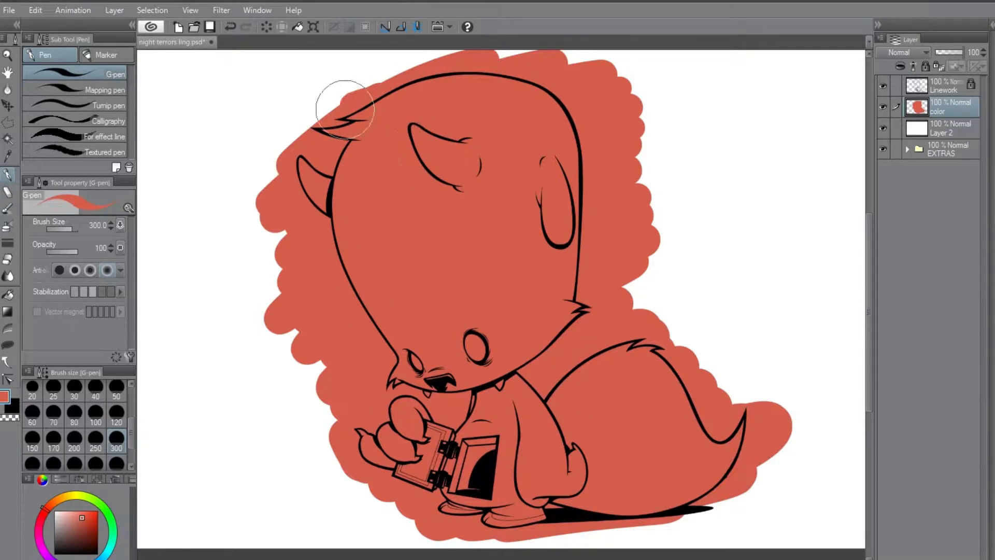
drag(345, 110, 312, 220)
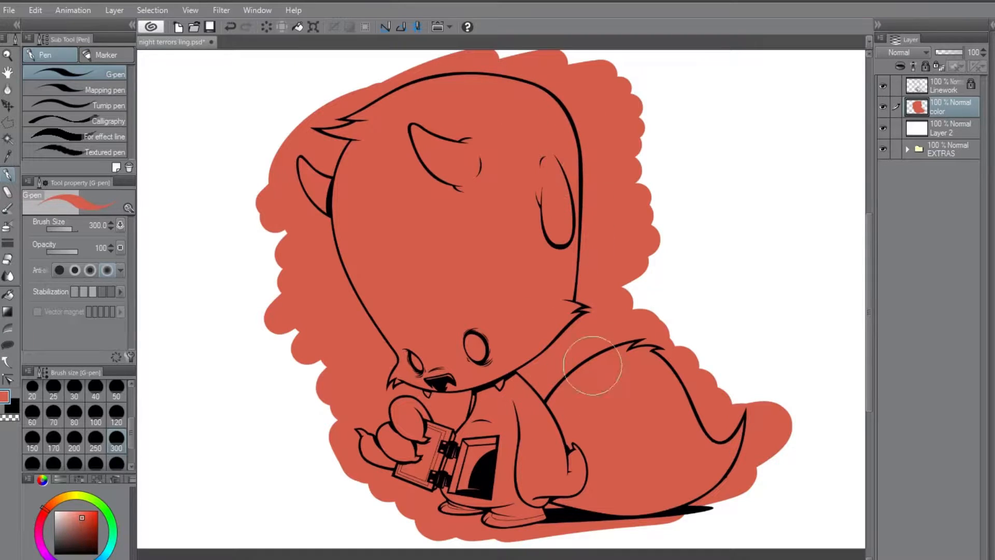
mouse_move(595, 465)
mouse_down()
mouse_move(670, 487)
mouse_move(643, 507)
mouse_move(730, 491)
mouse_up()
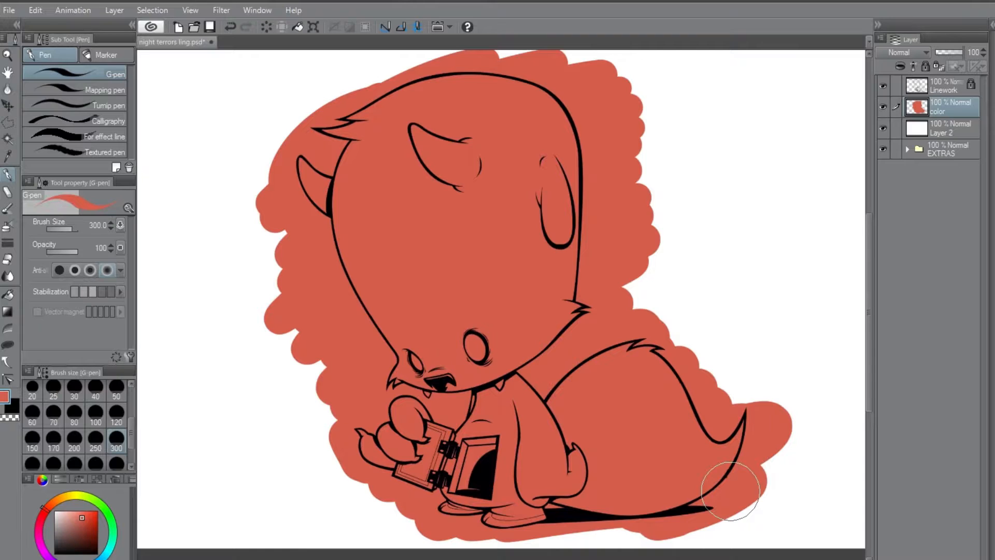
Step: Auto-select the empty area outside the creature on the Linework layer, referring to the edited layer only
click(947, 87)
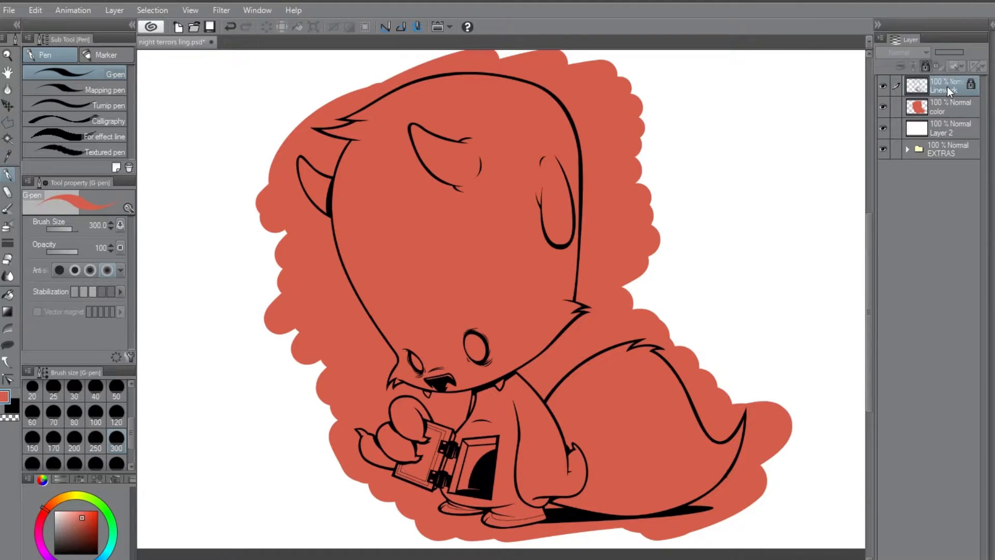
click(8, 139)
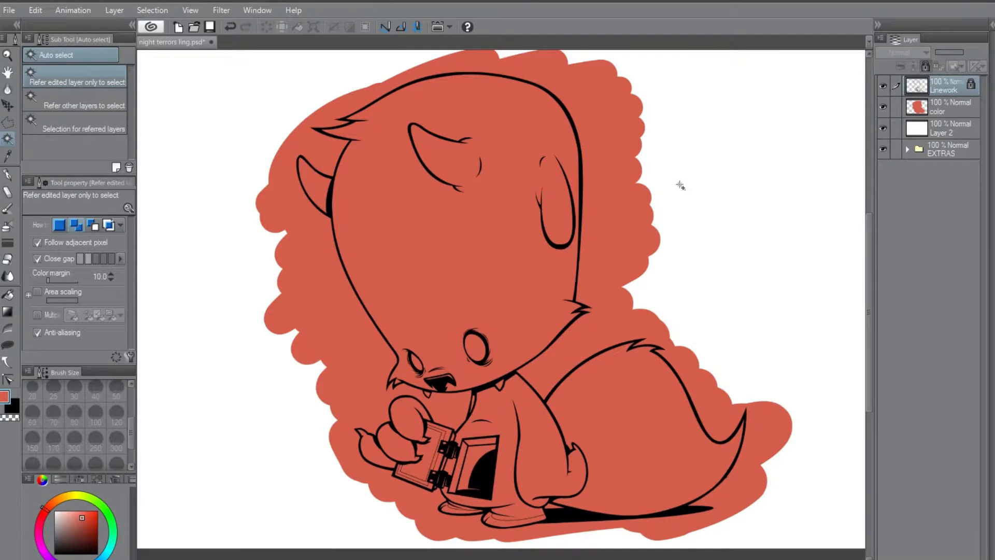
click(676, 138)
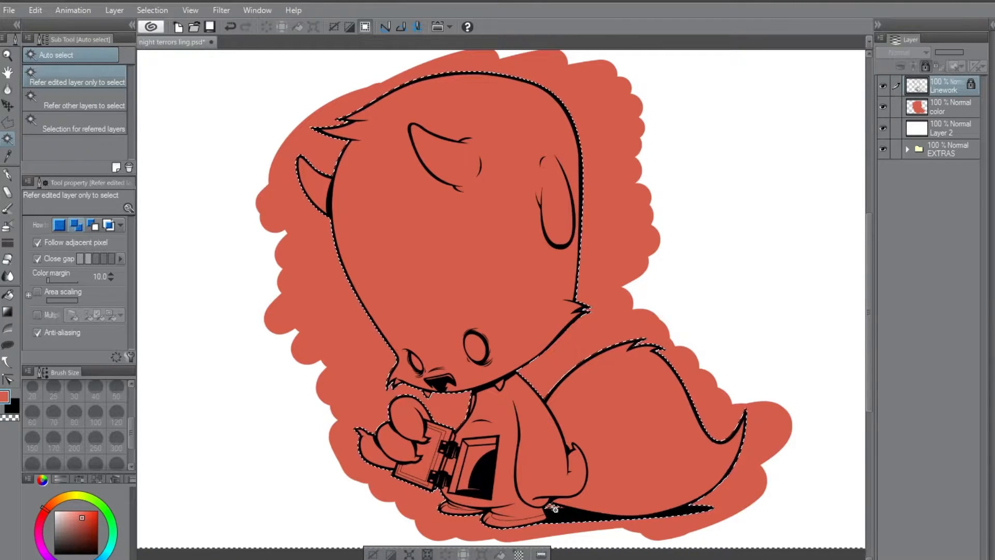
Step: Clear the red paint outside the creature's outline on the color layer and deselect
click(955, 109)
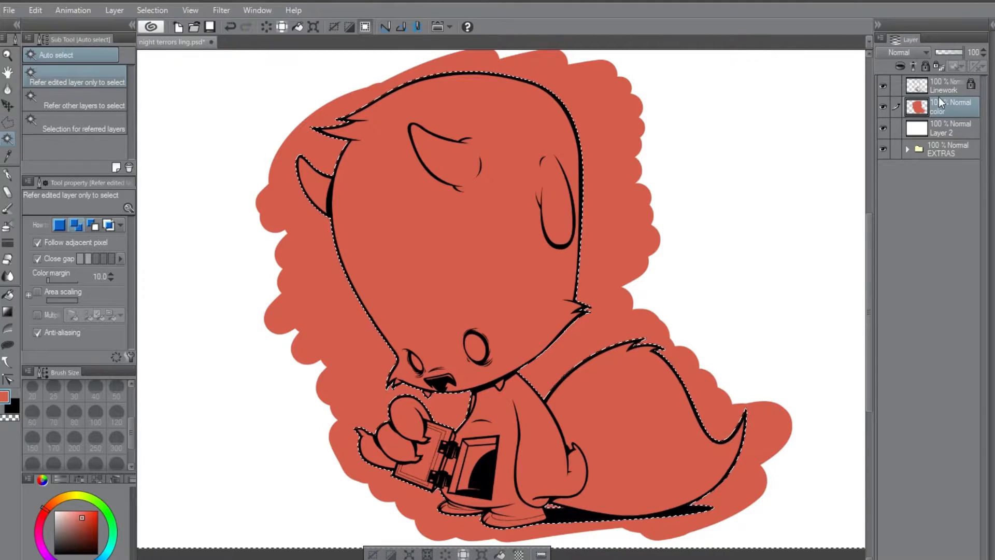
click(160, 12)
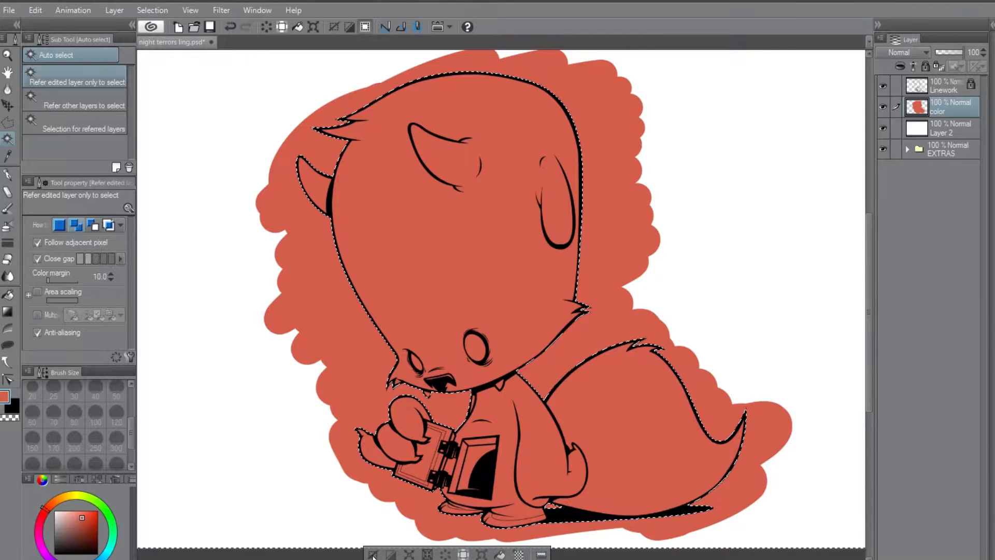
click(444, 553)
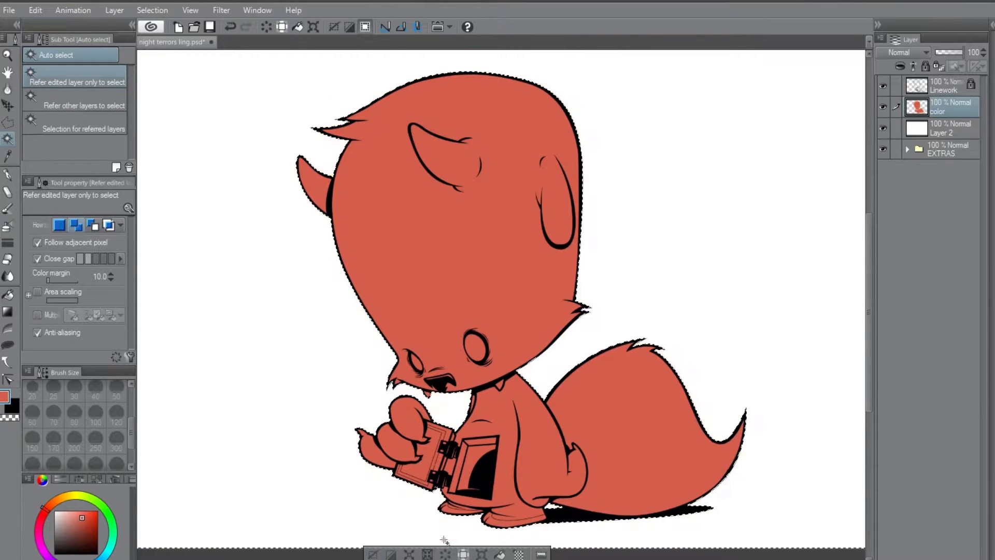
click(376, 553)
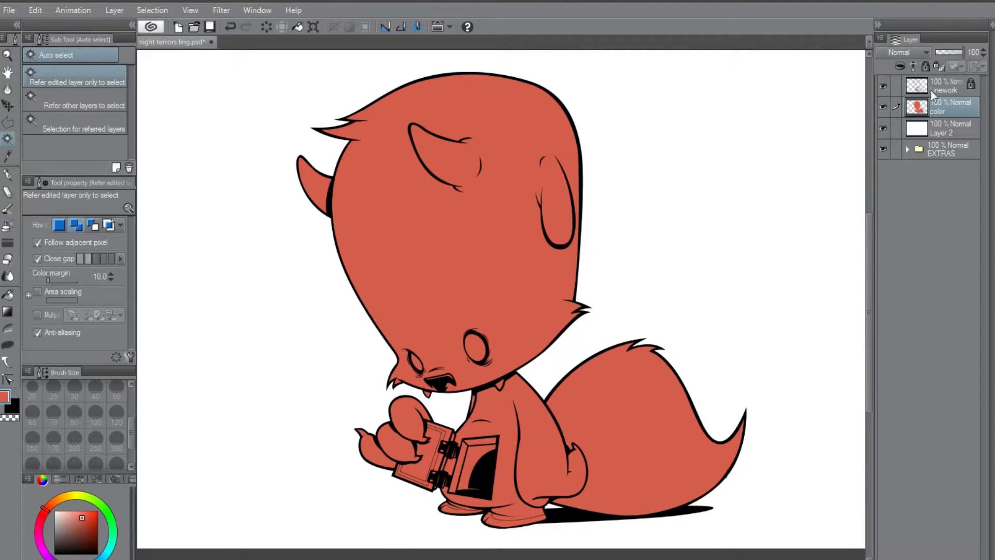
Step: Lock the transparent pixels of the color layer
click(938, 64)
click(926, 67)
click(926, 66)
click(927, 68)
click(938, 68)
Step: Paint over the whole creature in blue with the G-pen at brush size 300
click(86, 529)
drag(111, 532, 98, 558)
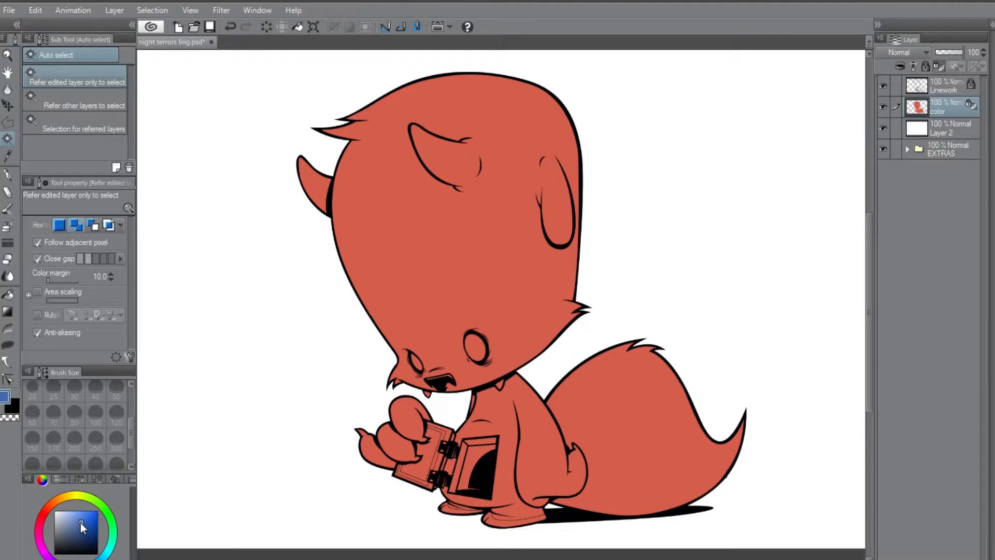
click(7, 175)
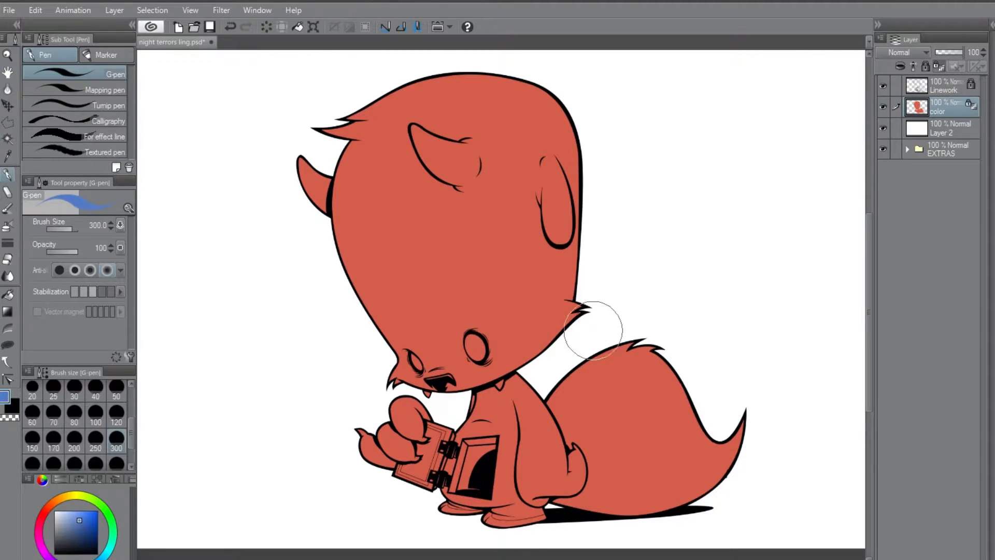
mouse_move(456, 259)
mouse_down()
mouse_move(432, 269)
mouse_move(434, 301)
mouse_move(469, 292)
mouse_move(453, 228)
mouse_move(456, 305)
mouse_move(405, 275)
mouse_move(471, 227)
mouse_move(437, 295)
mouse_move(485, 224)
mouse_move(444, 270)
mouse_move(504, 244)
mouse_move(460, 292)
mouse_move(450, 260)
mouse_move(507, 206)
mouse_move(751, 78)
mouse_up()
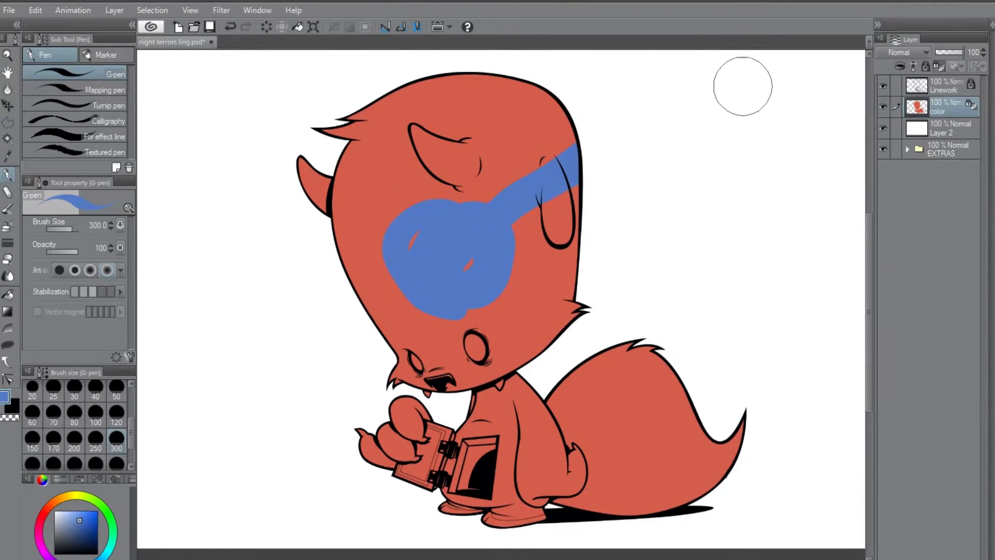
mouse_move(456, 189)
mouse_down()
mouse_move(617, 107)
mouse_move(479, 155)
mouse_move(451, 150)
mouse_up()
mouse_move(525, 303)
mouse_down()
mouse_move(444, 380)
mouse_move(510, 389)
mouse_move(686, 356)
mouse_move(553, 448)
mouse_move(514, 504)
mouse_move(664, 450)
mouse_move(759, 454)
mouse_move(712, 491)
mouse_move(430, 435)
mouse_move(402, 466)
mouse_move(398, 453)
mouse_move(556, 523)
mouse_move(453, 460)
mouse_move(652, 327)
mouse_move(632, 352)
mouse_move(415, 397)
mouse_move(491, 188)
mouse_move(350, 262)
mouse_move(397, 345)
mouse_move(350, 134)
mouse_move(318, 211)
mouse_move(371, 102)
mouse_move(538, 83)
mouse_move(461, 103)
mouse_move(509, 138)
mouse_move(494, 236)
mouse_move(424, 339)
mouse_move(434, 395)
mouse_move(578, 345)
mouse_move(563, 259)
mouse_move(557, 327)
mouse_move(574, 228)
mouse_move(549, 234)
mouse_move(520, 195)
mouse_move(366, 211)
mouse_move(427, 155)
mouse_move(406, 221)
mouse_move(498, 264)
mouse_move(505, 295)
mouse_move(727, 467)
mouse_up()
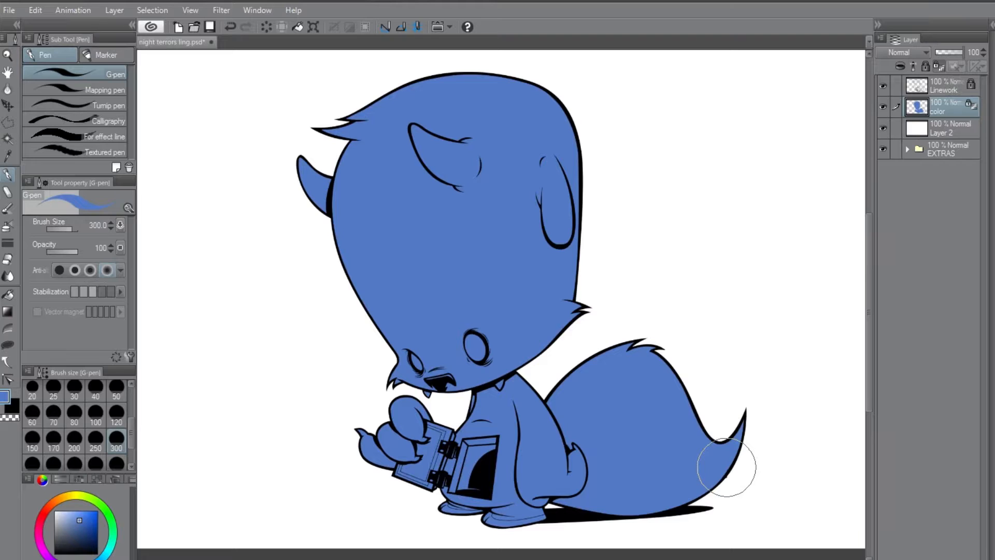
Step: Undo the blue paint strokes on the creature
key(ctrl+z)
key(ctrl+z)
key(ctrl+z)
key(ctrl+z)
key(ctrl+z)
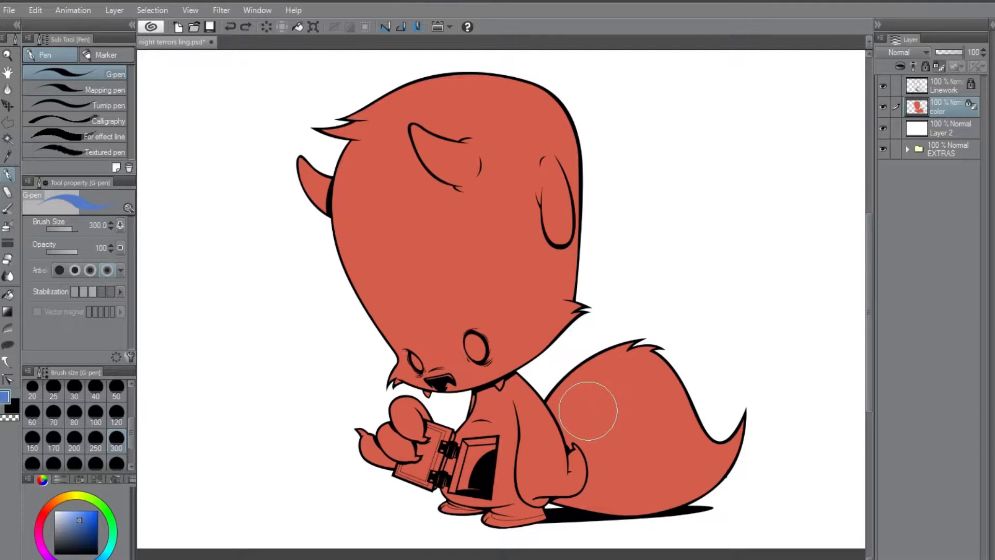
Step: Sample the creature's red, lighten it to pink, and paint a curved stripe near the tail's base at brush size 100
alt+click(490, 281)
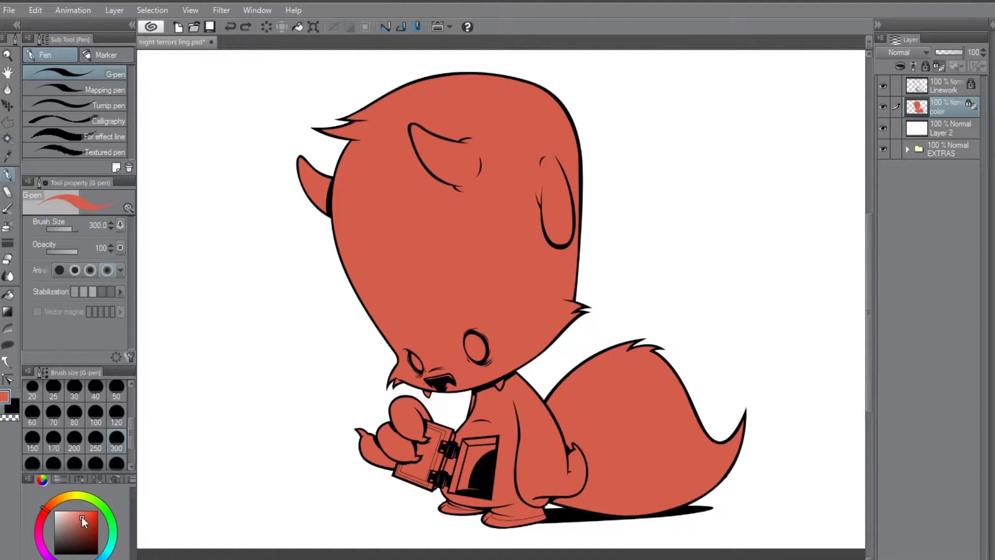
drag(82, 518, 74, 517)
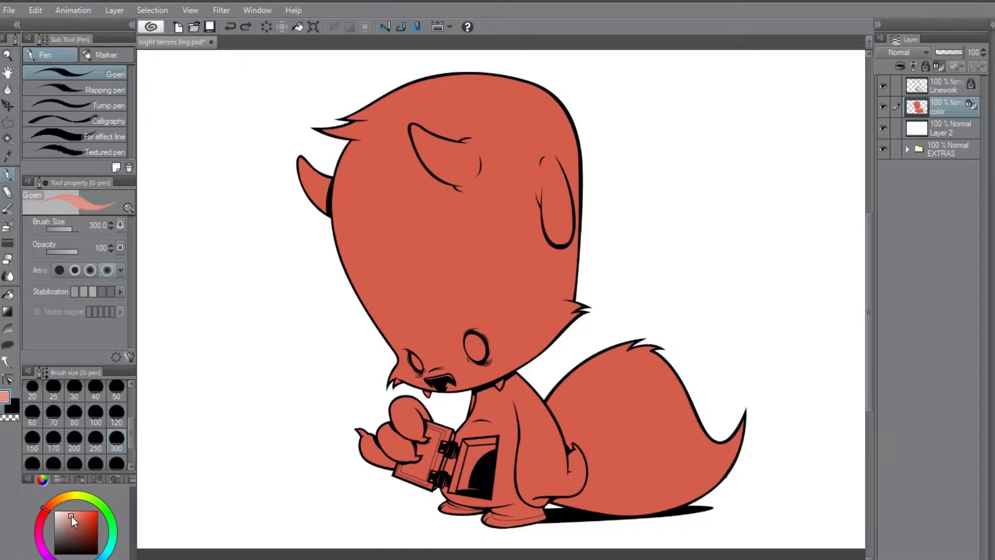
click(97, 423)
mouse_move(565, 378)
mouse_down()
mouse_move(588, 393)
mouse_move(591, 498)
mouse_up()
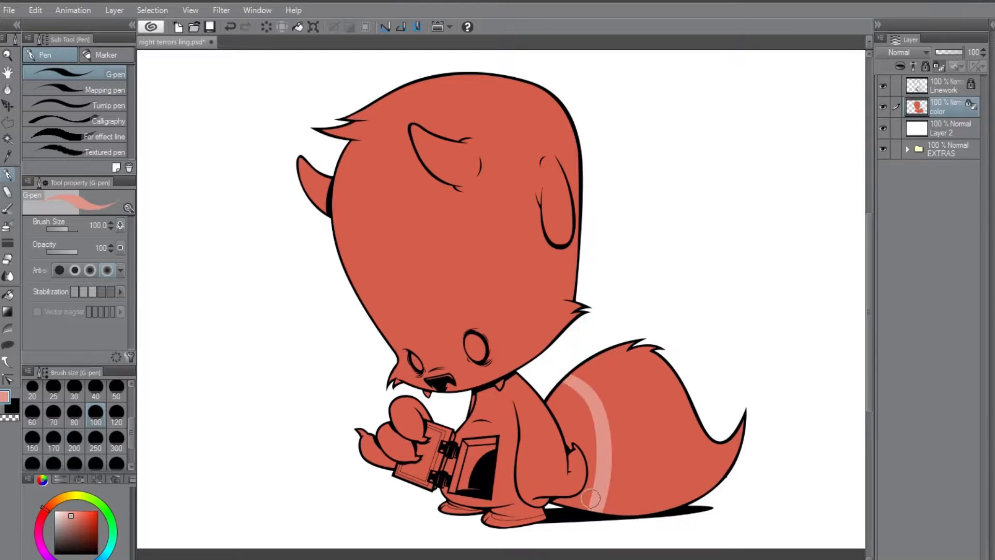
mouse_move(560, 379)
mouse_down()
mouse_move(597, 504)
mouse_move(596, 467)
mouse_move(594, 506)
mouse_up()
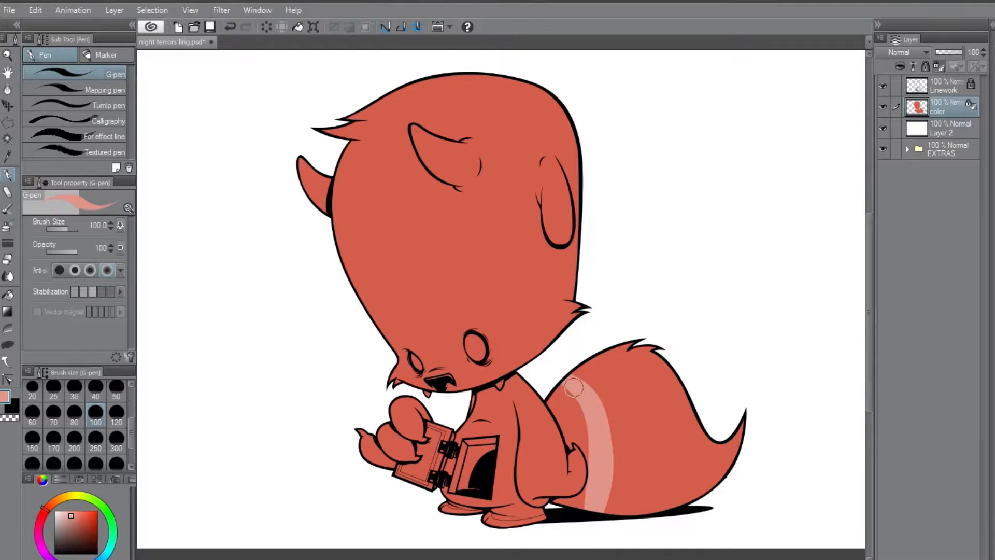
mouse_move(565, 377)
mouse_down()
mouse_move(604, 440)
mouse_move(596, 510)
mouse_up()
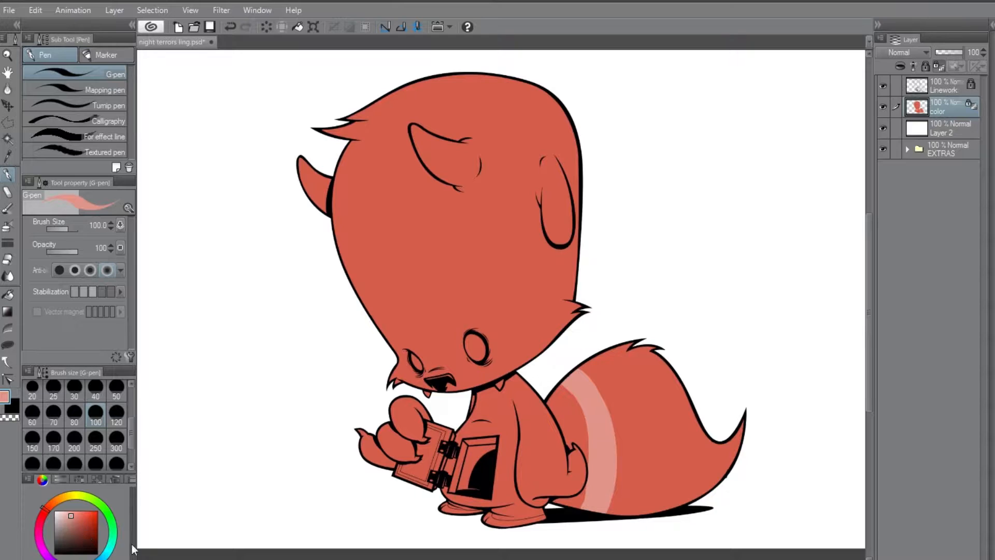
Step: Make the body red the secondary color and clean up the first tail stripe's inner edge with red and pink strokes
click(12, 407)
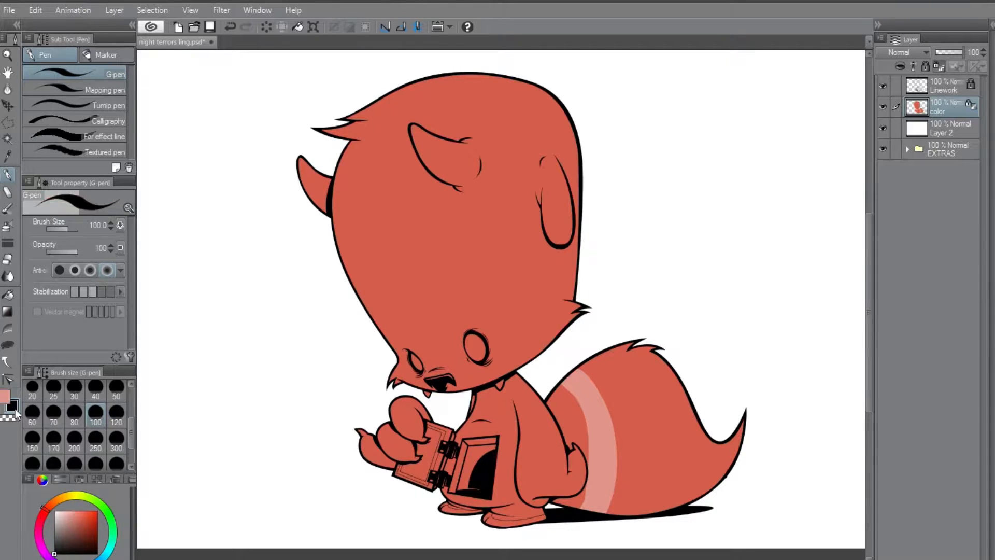
key(x)
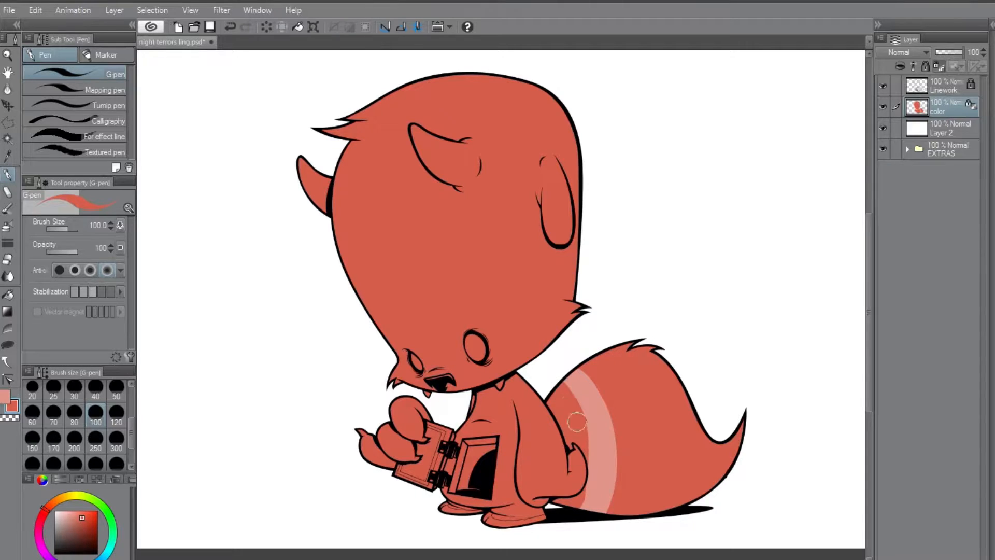
drag(569, 396, 561, 515)
drag(584, 431, 566, 518)
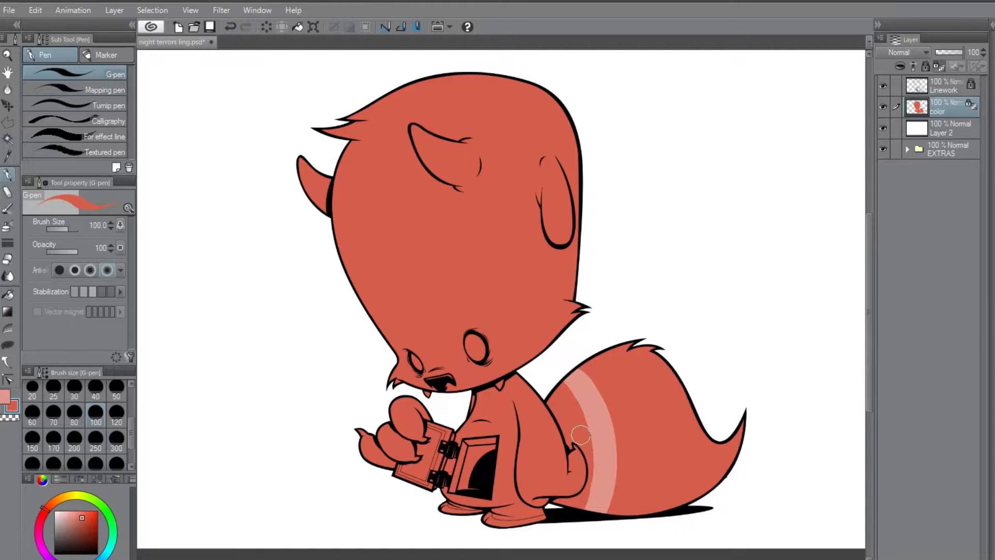
key(x)
mouse_move(583, 399)
mouse_down()
mouse_move(550, 387)
mouse_move(579, 412)
mouse_up()
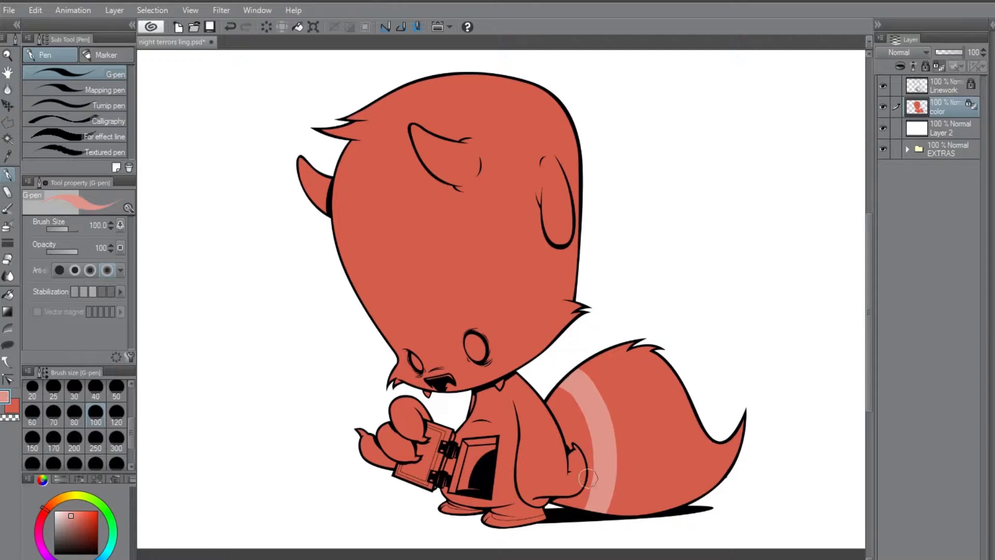
Step: Paint a second light pink stripe of similar width across the middle of the tail
drag(618, 360, 630, 480)
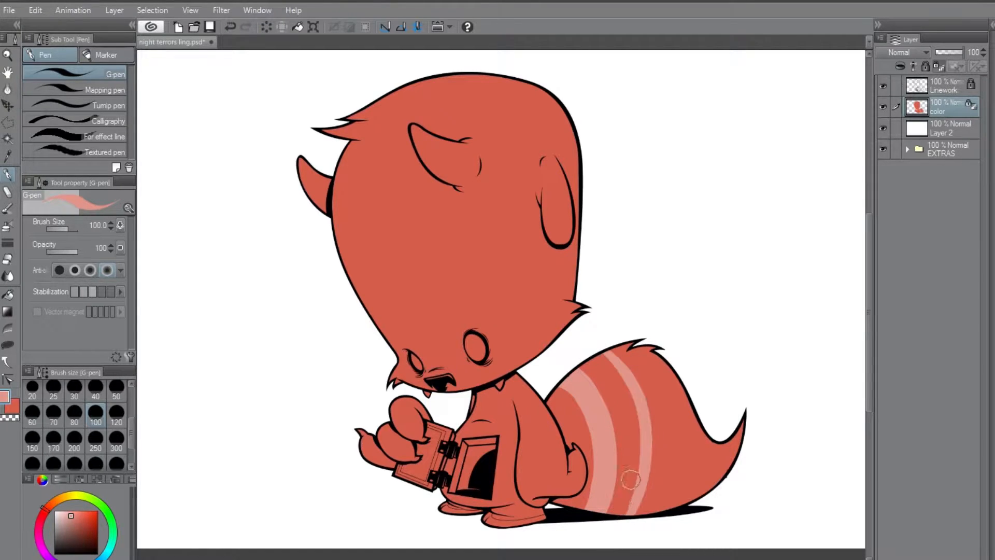
drag(591, 348, 635, 482)
drag(620, 375, 622, 516)
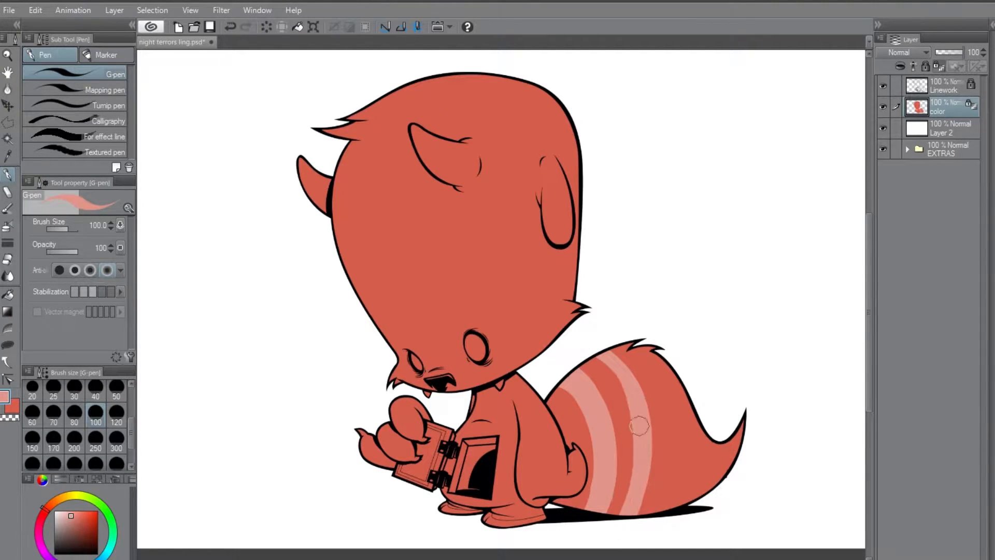
drag(614, 365, 625, 482)
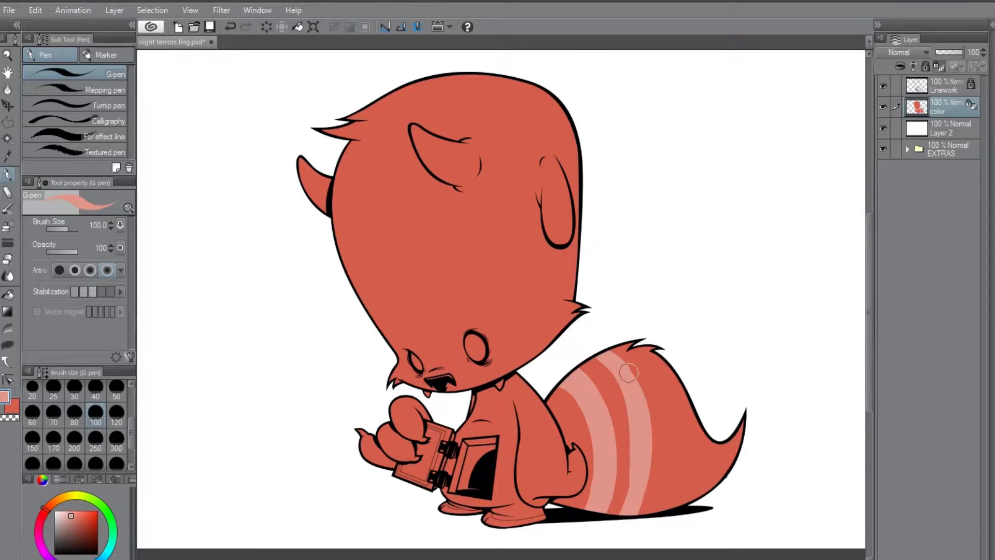
Step: Paint a third light pink stripe across the tail and fill the tail tip with the same pink
mouse_move(638, 340)
mouse_down()
mouse_move(666, 446)
mouse_move(663, 506)
mouse_up()
drag(661, 358, 668, 492)
drag(681, 382, 651, 513)
mouse_move(715, 433)
mouse_down()
mouse_move(699, 494)
mouse_move(736, 428)
mouse_move(737, 463)
mouse_up()
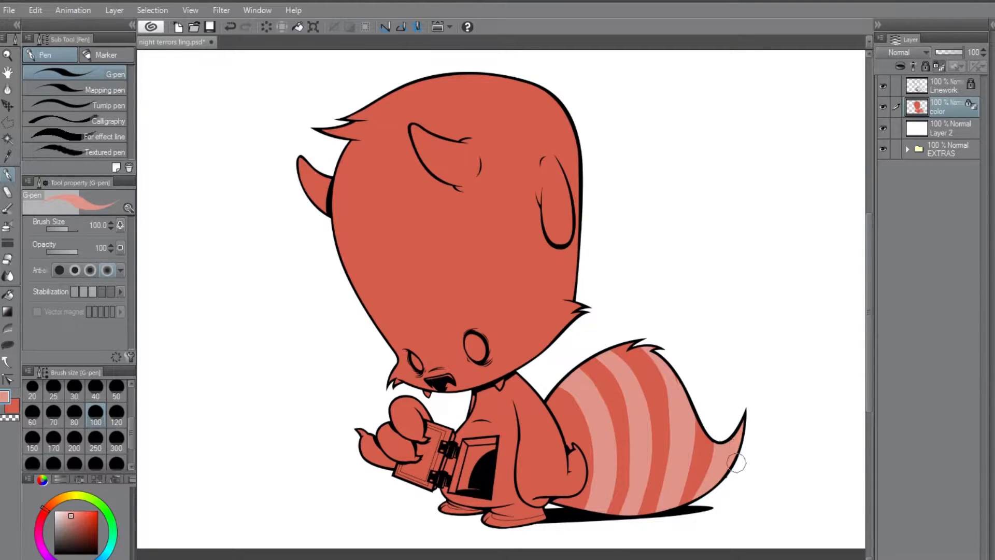
Step: Trim the tail stripe edges with the body red and add a pink stripe at the tail's base beside the body
click(13, 407)
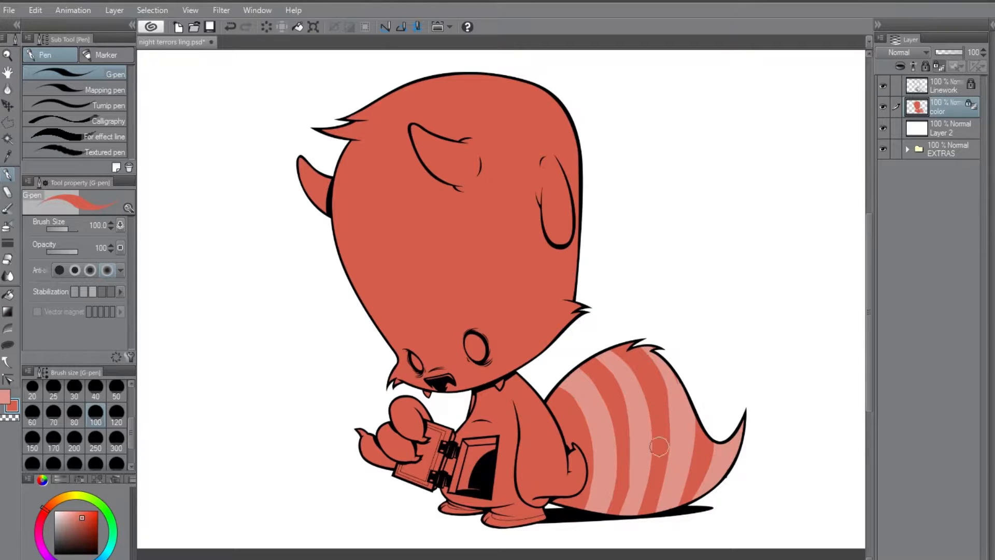
mouse_move(599, 365)
mouse_down()
mouse_move(631, 446)
mouse_move(620, 503)
mouse_up()
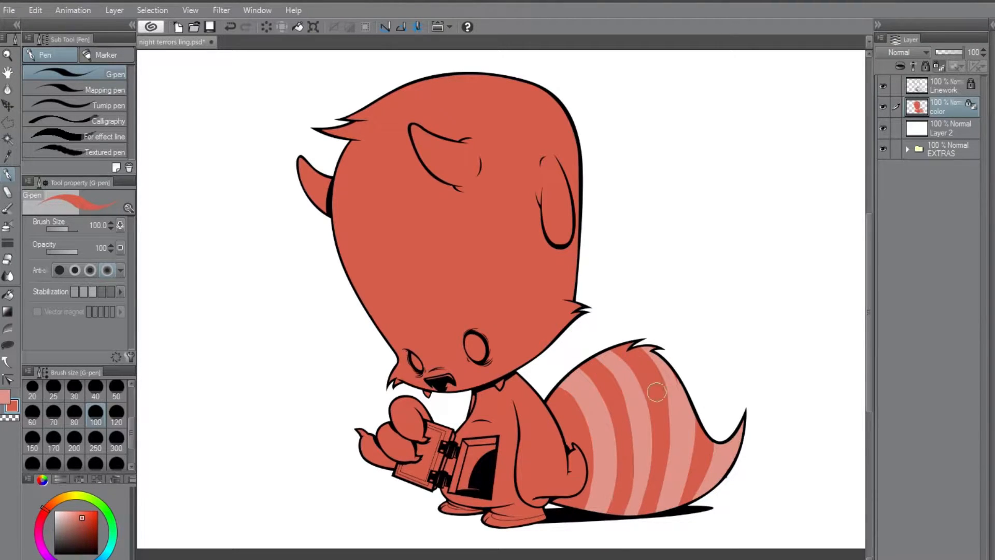
click(6, 398)
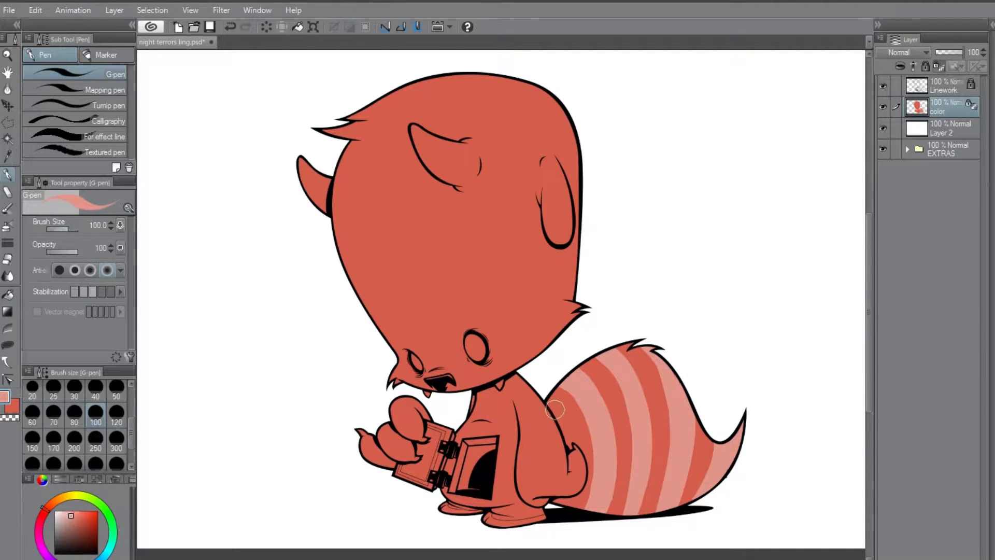
mouse_move(554, 417)
mouse_down()
mouse_move(567, 439)
mouse_move(550, 400)
mouse_move(568, 461)
mouse_move(558, 510)
mouse_up()
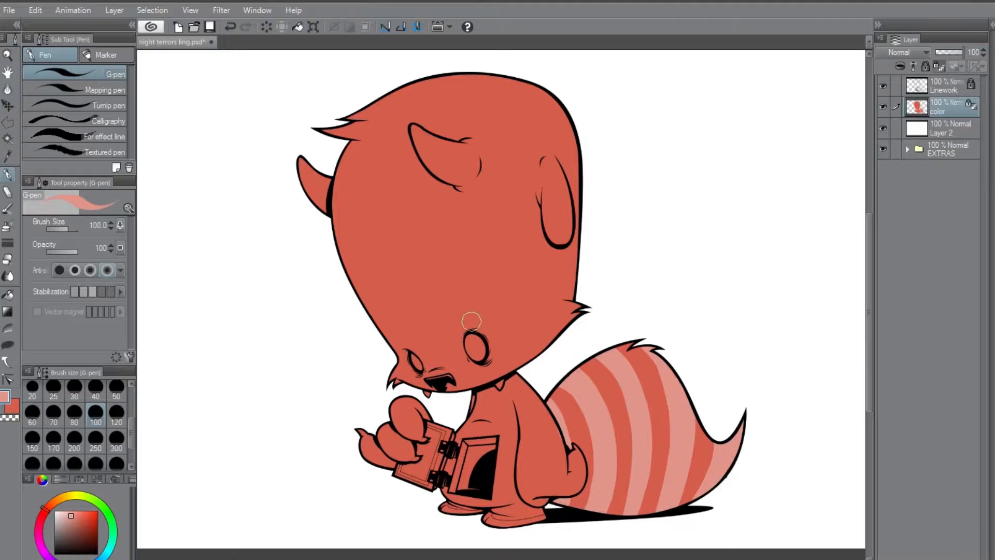
Step: Paint light pink patches around both eyes, shaping the cheek side of the larger patch with red at brush size 40
mouse_move(457, 358)
mouse_down()
mouse_move(514, 338)
mouse_move(500, 293)
mouse_move(518, 332)
mouse_move(479, 372)
mouse_move(456, 338)
mouse_move(513, 355)
mouse_move(479, 362)
mouse_move(514, 346)
mouse_move(502, 306)
mouse_move(461, 340)
mouse_move(500, 345)
mouse_move(499, 313)
mouse_move(486, 309)
mouse_move(459, 345)
mouse_move(475, 308)
mouse_move(506, 339)
mouse_move(478, 348)
mouse_move(456, 339)
mouse_move(463, 327)
mouse_move(415, 356)
mouse_move(424, 367)
mouse_move(390, 322)
mouse_move(400, 353)
mouse_move(401, 336)
mouse_move(429, 379)
mouse_move(398, 329)
mouse_move(399, 352)
mouse_move(412, 370)
mouse_move(413, 350)
mouse_move(395, 335)
mouse_move(414, 367)
mouse_up()
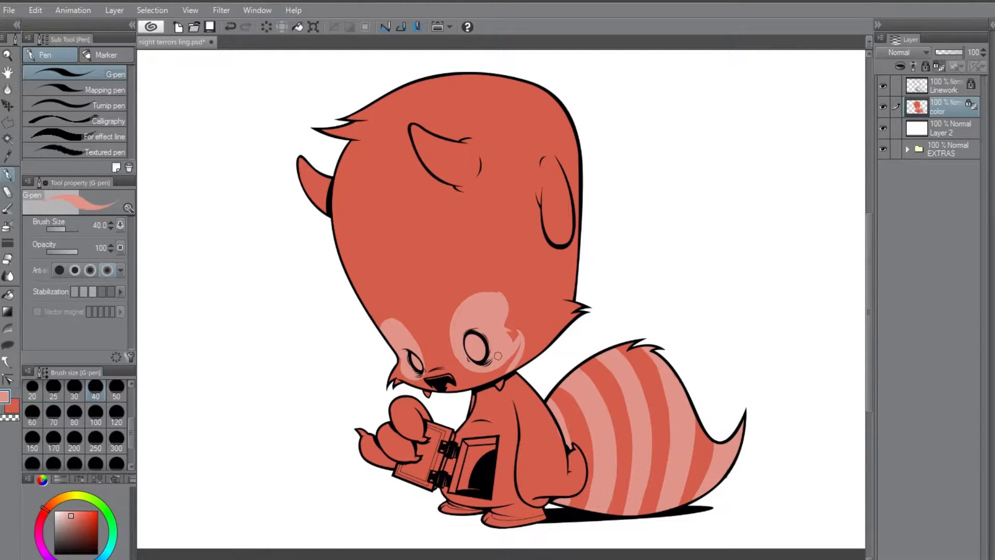
key(x)
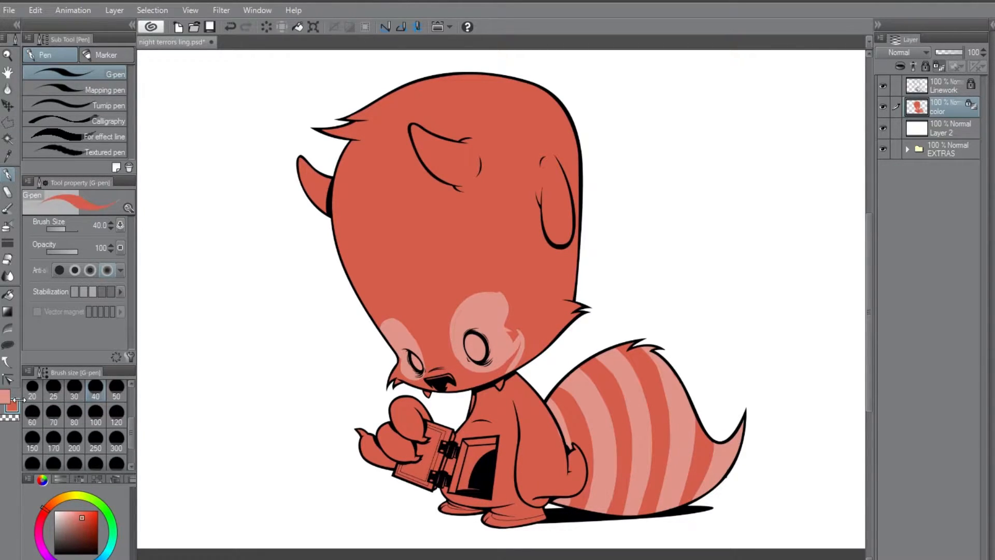
drag(523, 346, 507, 373)
drag(522, 338, 514, 356)
drag(513, 310, 533, 357)
key(x)
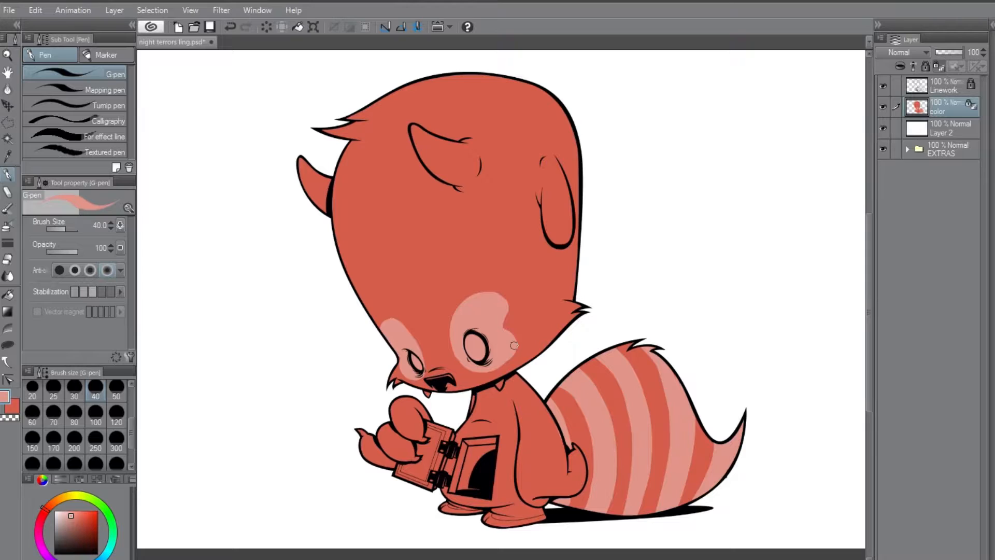
Step: Smooth the upper outer edge of the larger eye patch with the body red
key(x)
drag(504, 329, 496, 297)
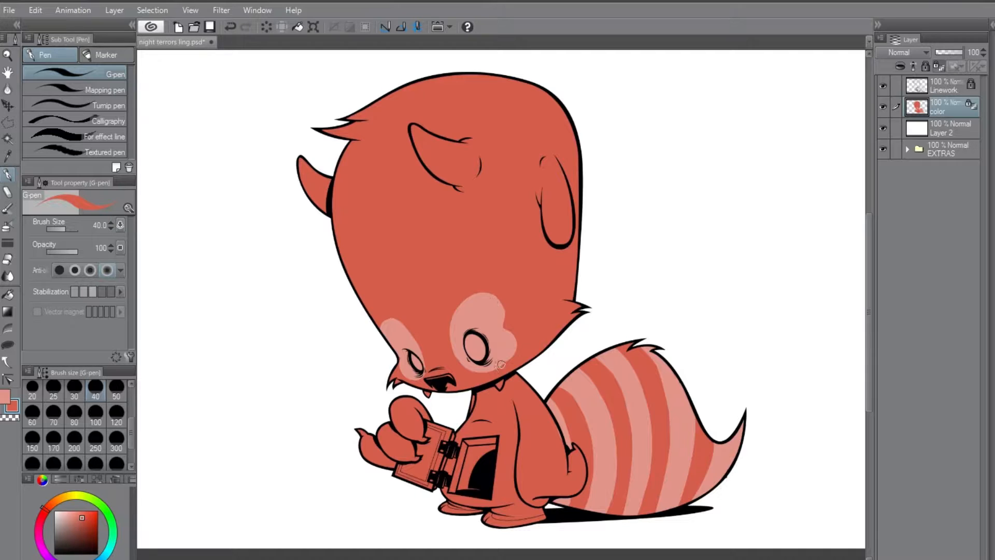
key(x)
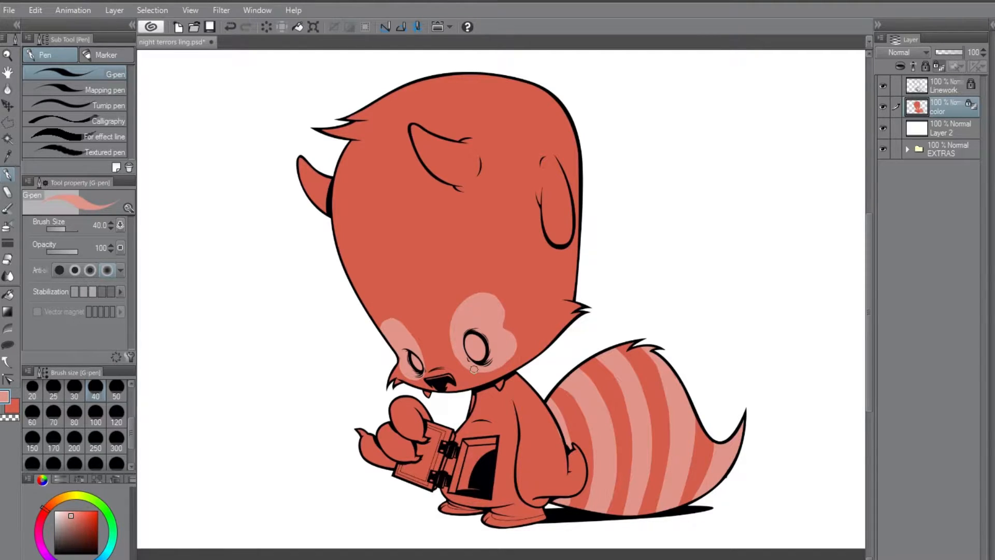
click(12, 407)
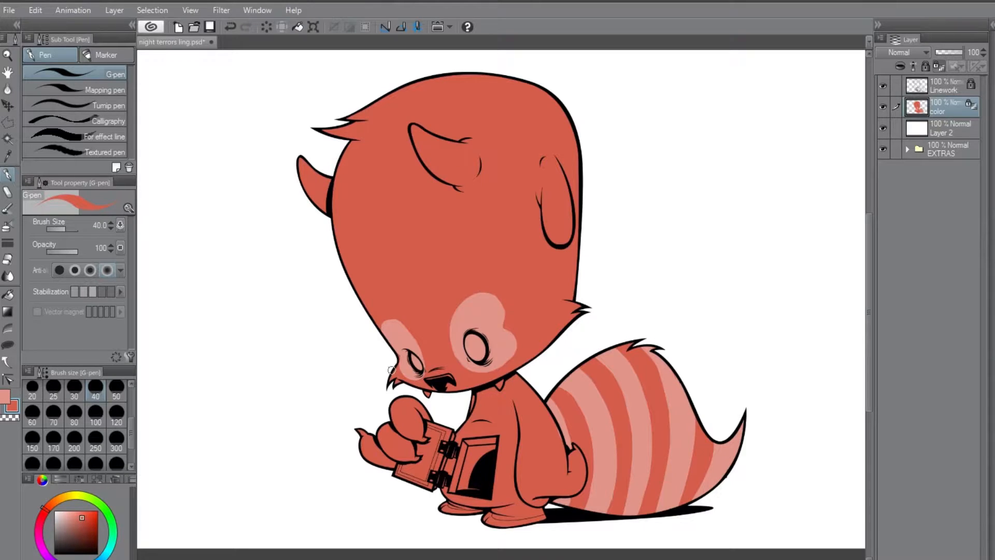
Step: Paint the creature's chest and belly around the door opening light pink, keeping the arm red
click(9, 399)
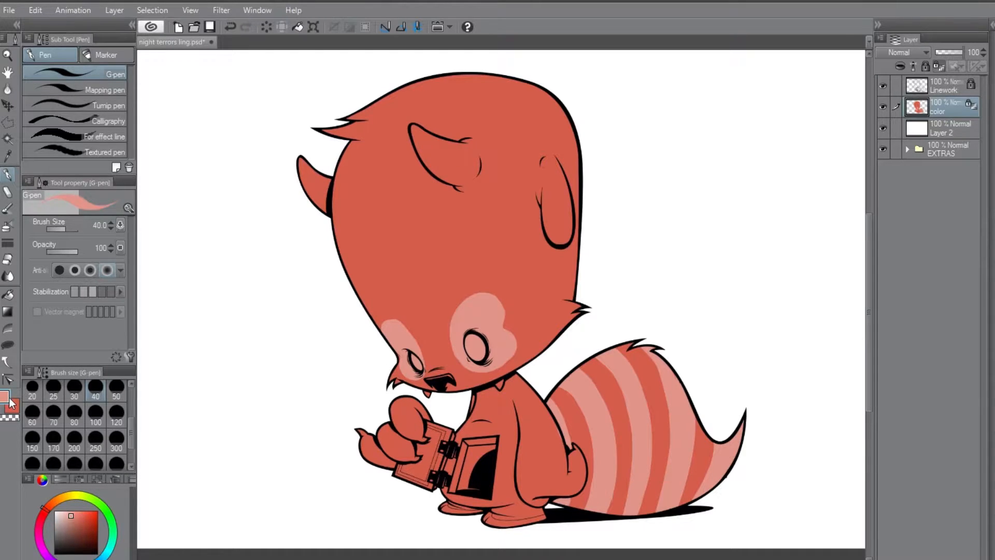
mouse_move(484, 397)
mouse_down()
mouse_move(496, 408)
mouse_move(502, 451)
mouse_up()
mouse_move(497, 399)
mouse_down()
mouse_move(474, 399)
mouse_move(488, 398)
mouse_move(474, 399)
mouse_move(467, 447)
mouse_move(483, 396)
mouse_move(492, 429)
mouse_move(499, 415)
mouse_move(497, 502)
mouse_up()
mouse_move(474, 418)
mouse_down()
mouse_move(459, 434)
mouse_move(490, 433)
mouse_move(459, 438)
mouse_up()
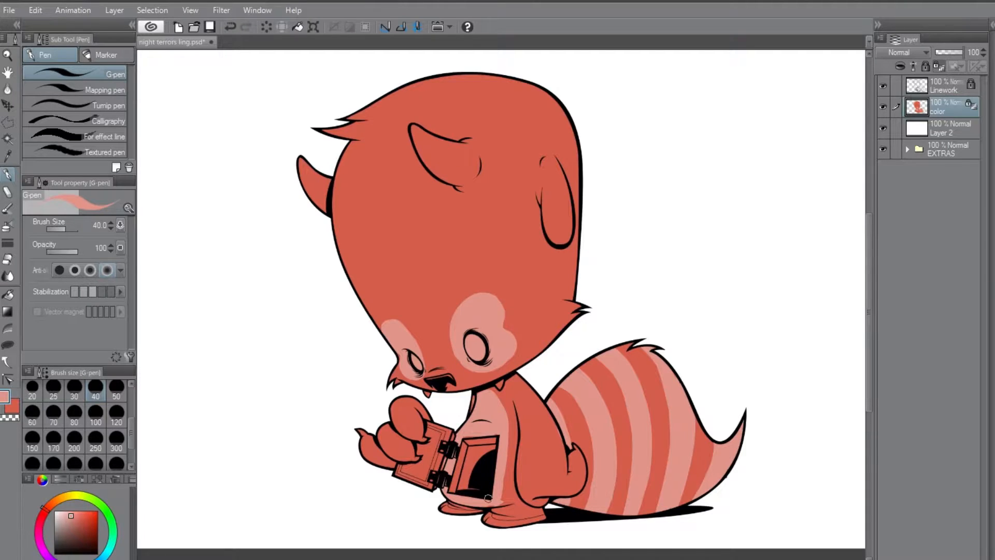
key(x)
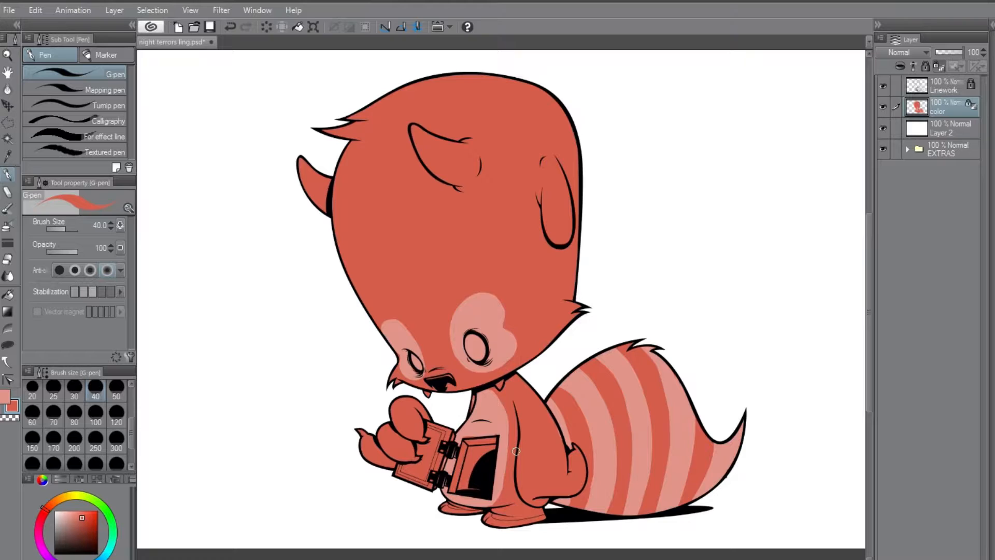
click(6, 397)
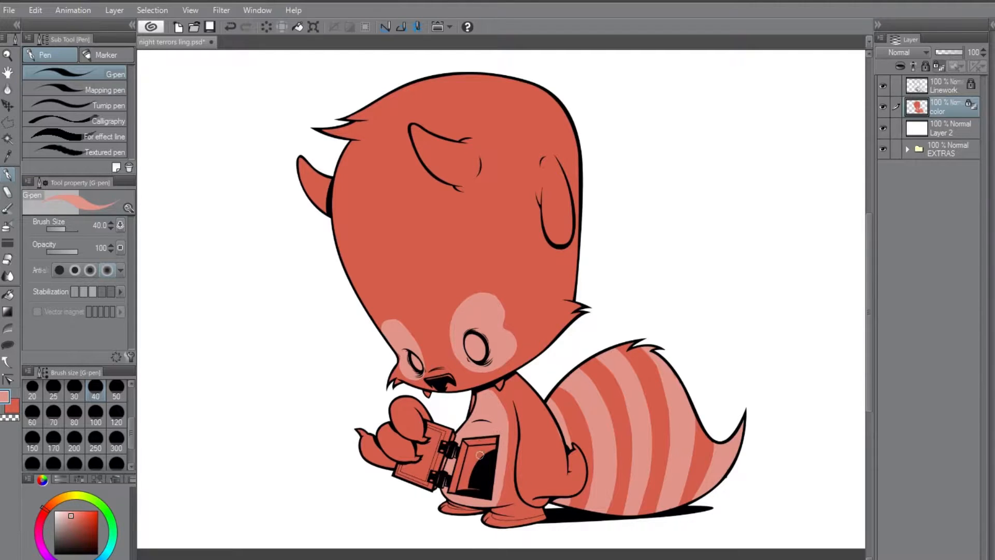
Step: Paint white stripes across both horns with the G-pen over the red base
alt+click(470, 465)
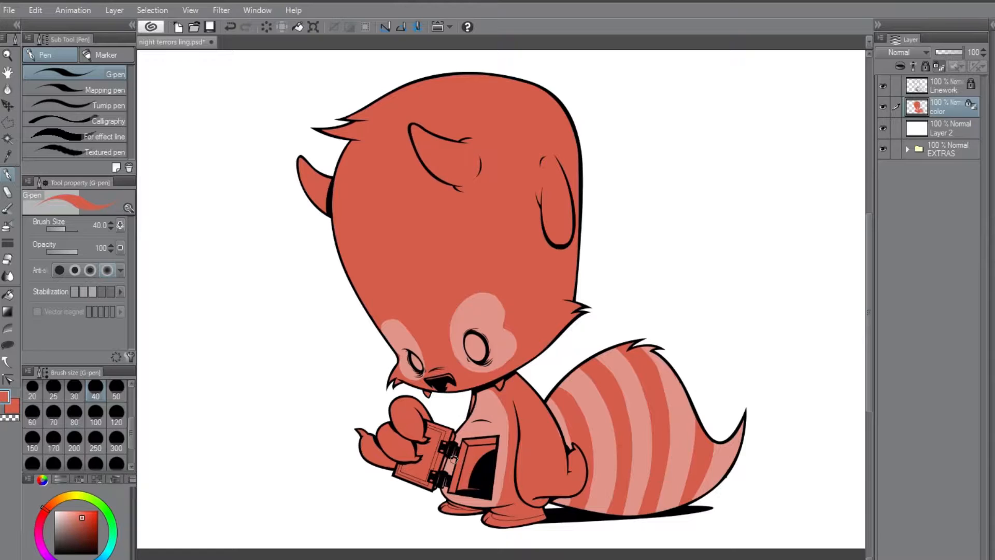
drag(59, 521, 41, 503)
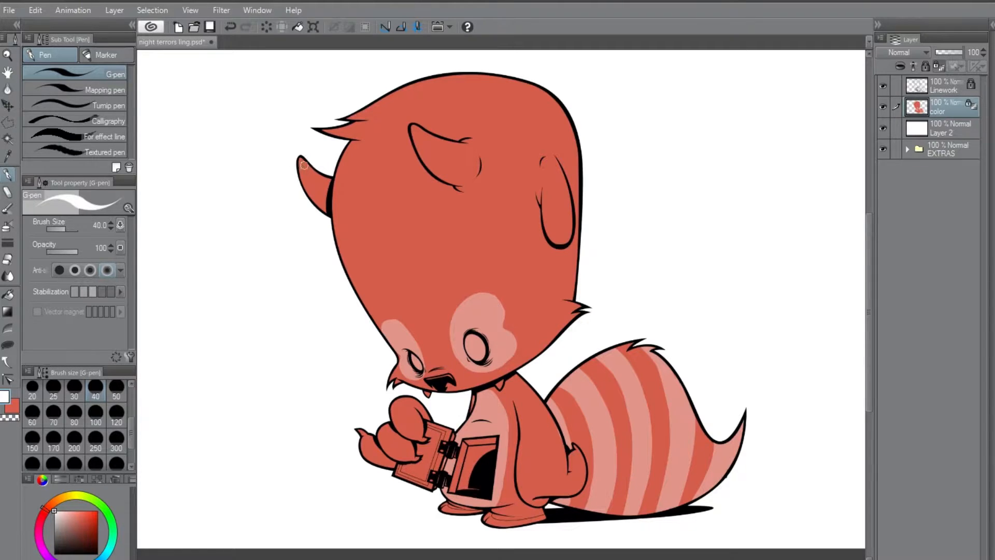
mouse_move(295, 176)
mouse_down()
mouse_move(321, 171)
mouse_move(329, 190)
mouse_move(331, 173)
mouse_move(321, 206)
mouse_up()
mouse_move(415, 130)
mouse_down()
mouse_move(405, 138)
mouse_move(431, 146)
mouse_move(414, 162)
mouse_move(423, 165)
mouse_move(423, 155)
mouse_move(411, 159)
mouse_move(428, 161)
mouse_move(418, 166)
mouse_move(425, 171)
mouse_up()
mouse_move(460, 141)
mouse_down()
mouse_move(447, 167)
mouse_move(458, 153)
mouse_move(457, 172)
mouse_move(463, 147)
mouse_move(452, 180)
mouse_move(464, 139)
mouse_move(464, 163)
mouse_move(441, 190)
mouse_move(464, 160)
mouse_up()
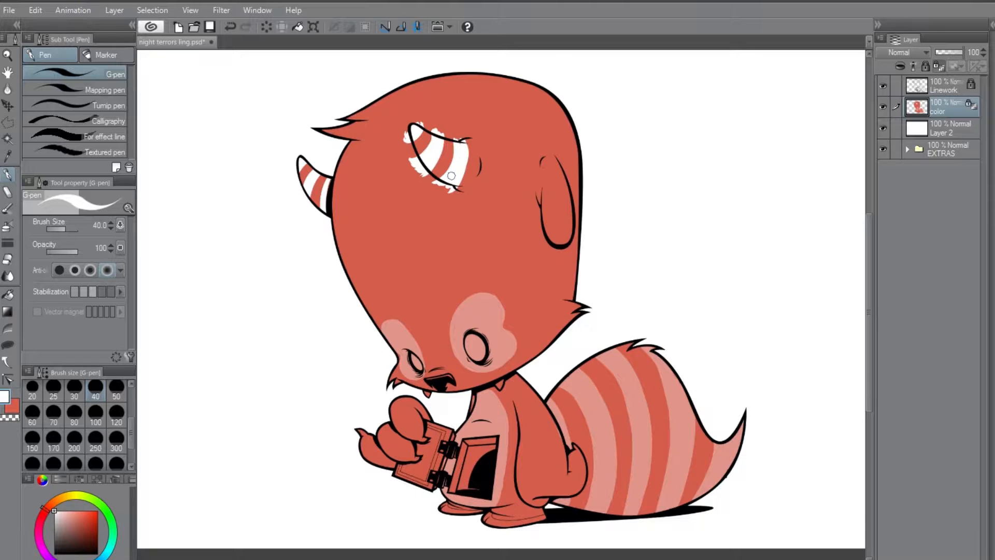
Step: Clean up the white overspill around the larger horn with the body red
alt+click(454, 153)
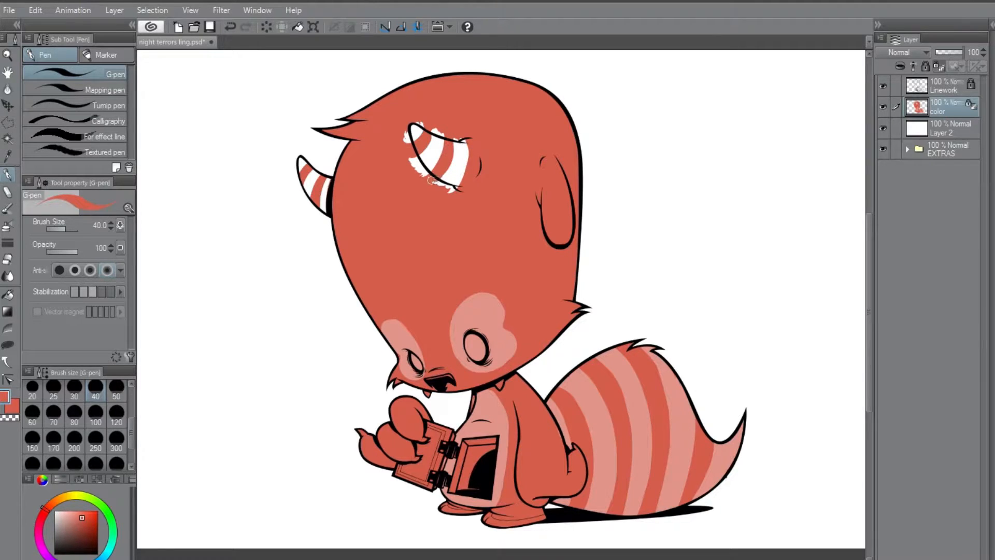
mouse_move(424, 182)
mouse_down()
mouse_move(403, 133)
mouse_move(418, 170)
mouse_move(406, 137)
mouse_move(410, 154)
mouse_move(443, 186)
mouse_move(405, 148)
mouse_move(428, 178)
mouse_move(412, 158)
mouse_move(418, 174)
mouse_move(459, 196)
mouse_move(416, 168)
mouse_move(438, 184)
mouse_up()
drag(422, 127, 441, 129)
drag(469, 146, 468, 180)
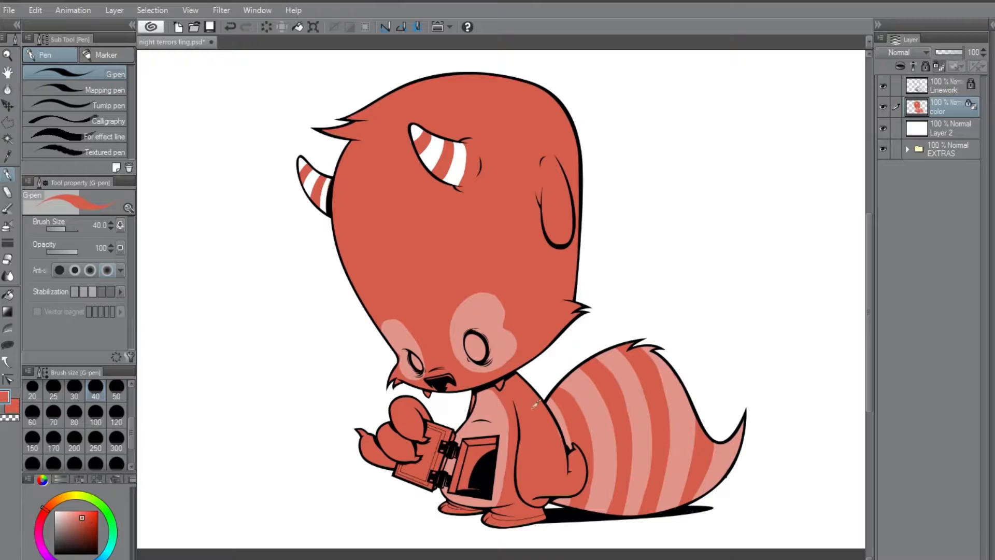
Step: Paint the raised hand, the lower part of the other arm and the feet in a darker red
drag(82, 517, 84, 521)
mouse_move(356, 444)
mouse_down()
mouse_move(369, 468)
mouse_move(387, 428)
mouse_move(392, 460)
mouse_move(399, 443)
mouse_move(418, 459)
mouse_move(402, 459)
mouse_move(395, 411)
mouse_move(407, 437)
mouse_move(416, 417)
mouse_move(427, 438)
mouse_move(408, 434)
mouse_move(413, 442)
mouse_move(414, 410)
mouse_up()
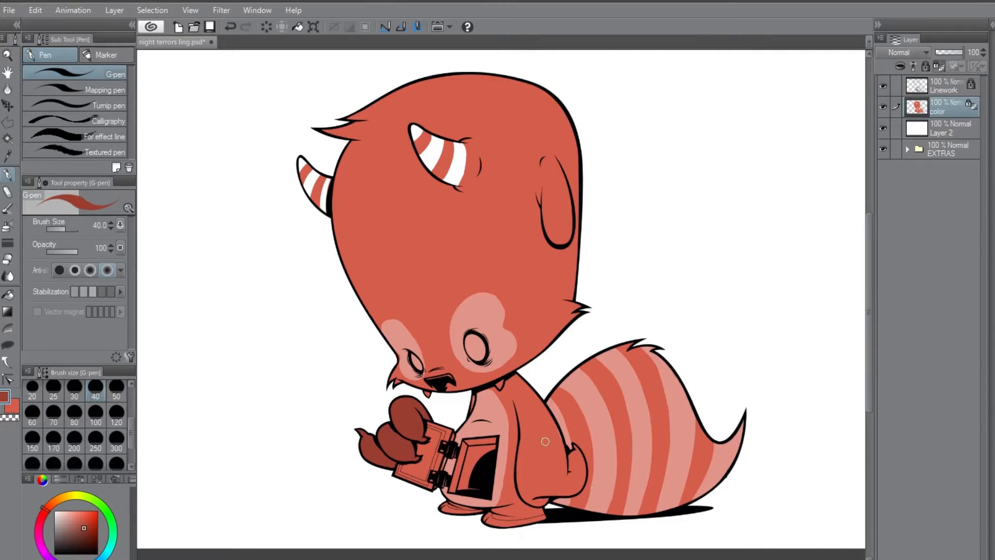
mouse_move(518, 446)
mouse_down()
mouse_move(563, 441)
mouse_move(520, 454)
mouse_move(528, 482)
mouse_move(536, 465)
mouse_move(545, 490)
mouse_move(551, 454)
mouse_move(562, 469)
mouse_move(562, 452)
mouse_move(547, 453)
mouse_move(561, 445)
mouse_move(526, 453)
mouse_move(557, 453)
mouse_move(521, 461)
mouse_move(521, 485)
mouse_move(518, 467)
mouse_move(541, 501)
mouse_move(561, 479)
mouse_move(541, 497)
mouse_move(554, 483)
mouse_move(548, 494)
mouse_move(570, 485)
mouse_move(574, 445)
mouse_move(582, 484)
mouse_move(575, 456)
mouse_move(556, 477)
mouse_up()
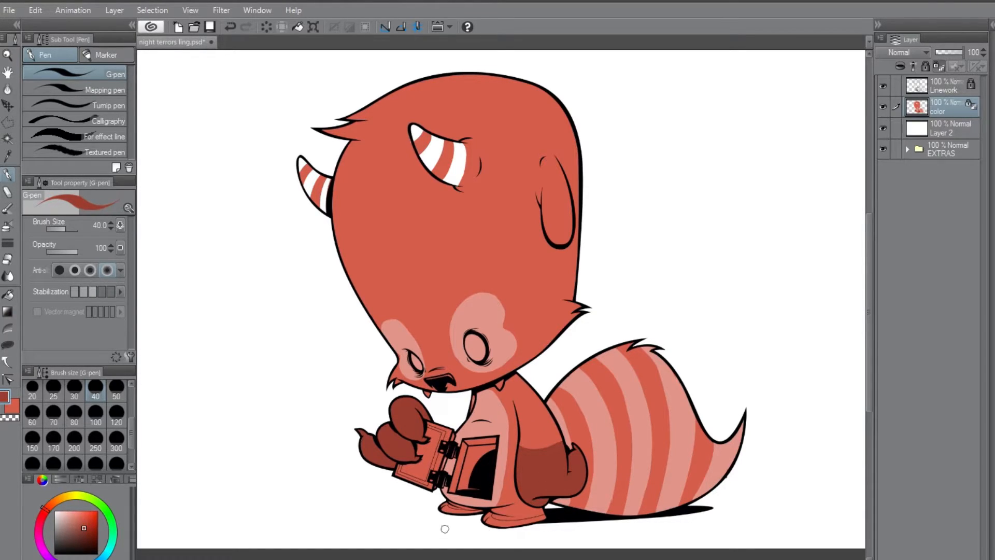
mouse_move(445, 506)
mouse_down()
mouse_move(482, 511)
mouse_move(444, 504)
mouse_move(497, 523)
mouse_move(490, 514)
mouse_move(524, 523)
mouse_move(547, 516)
mouse_move(499, 520)
mouse_up()
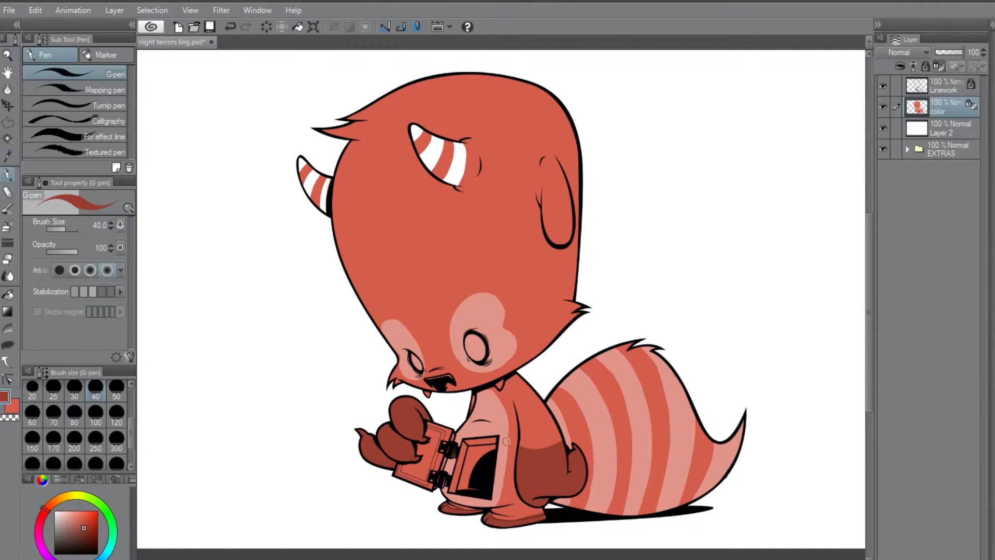
alt+click(527, 453)
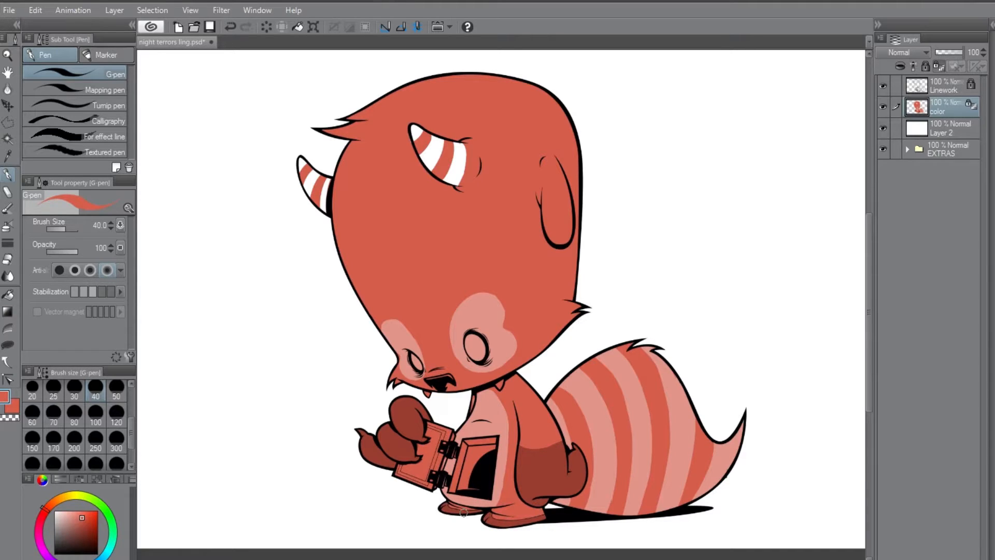
Step: Paint the ear with the same dark red as the hands
alt+click(545, 461)
mouse_move(539, 176)
mouse_down()
mouse_move(555, 236)
mouse_move(550, 161)
mouse_move(555, 195)
mouse_move(551, 167)
mouse_up()
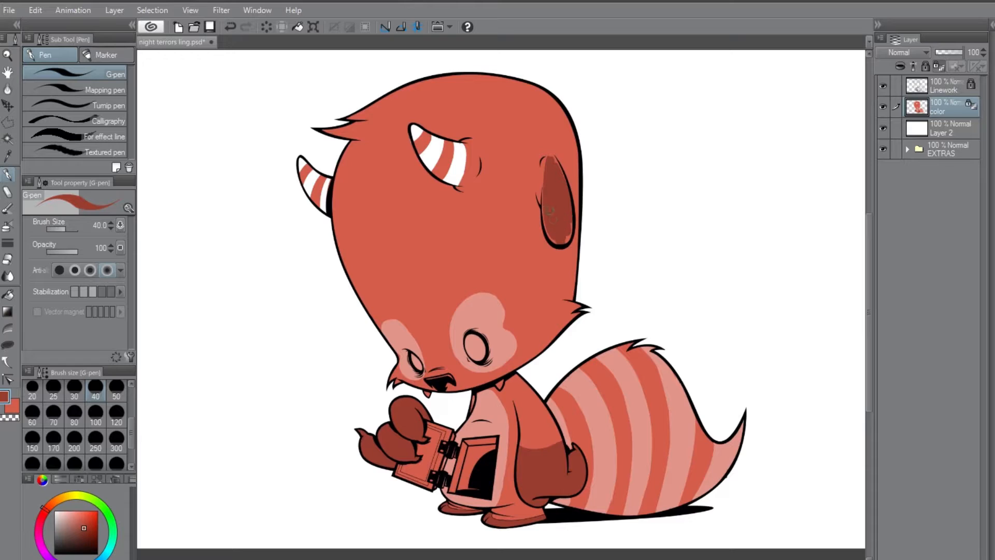
mouse_move(564, 213)
mouse_down()
mouse_move(563, 240)
mouse_move(561, 177)
mouse_move(551, 199)
mouse_move(544, 182)
mouse_move(550, 161)
mouse_move(551, 210)
mouse_move(551, 160)
mouse_move(540, 197)
mouse_move(546, 156)
mouse_up()
Step: Cover the tail's second red stripe and the one nearest the tip with light pink
alt+click(590, 397)
mouse_move(602, 354)
mouse_down()
mouse_move(603, 399)
mouse_move(615, 380)
mouse_move(605, 436)
mouse_move(633, 405)
mouse_move(611, 469)
mouse_move(635, 441)
mouse_move(619, 516)
mouse_up()
mouse_move(626, 409)
mouse_down()
mouse_move(609, 371)
mouse_move(625, 403)
mouse_up()
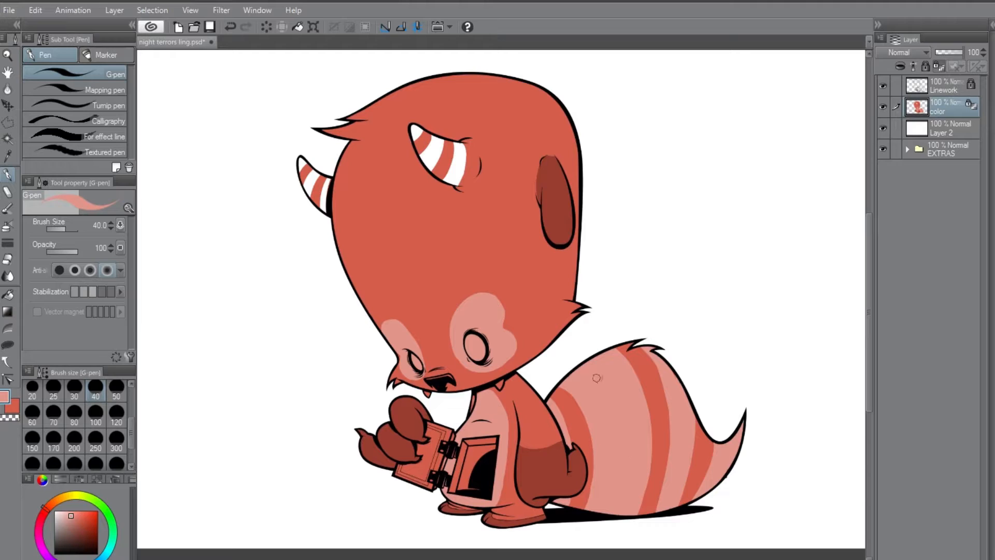
drag(701, 433, 685, 495)
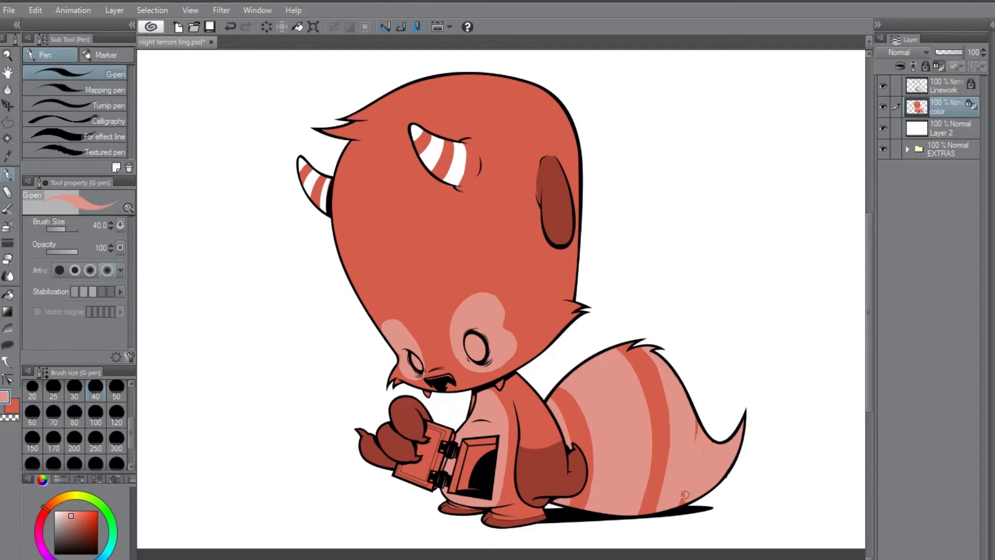
Step: Widen the tail's middle stripe toward the body with the body red
alt+click(648, 375)
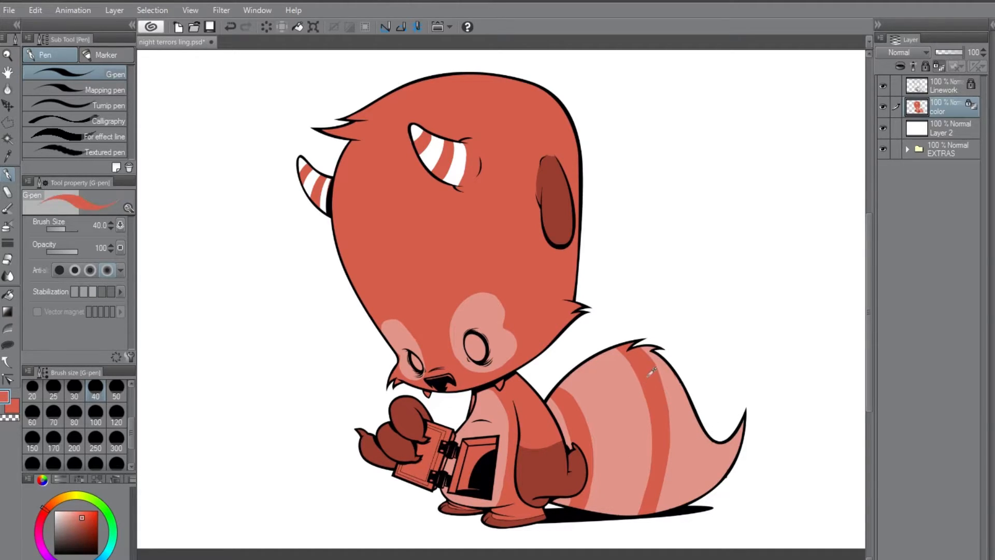
drag(613, 348, 633, 512)
drag(628, 368, 641, 511)
mouse_move(617, 350)
mouse_down()
mouse_move(634, 394)
mouse_move(635, 505)
mouse_up()
drag(635, 381, 633, 513)
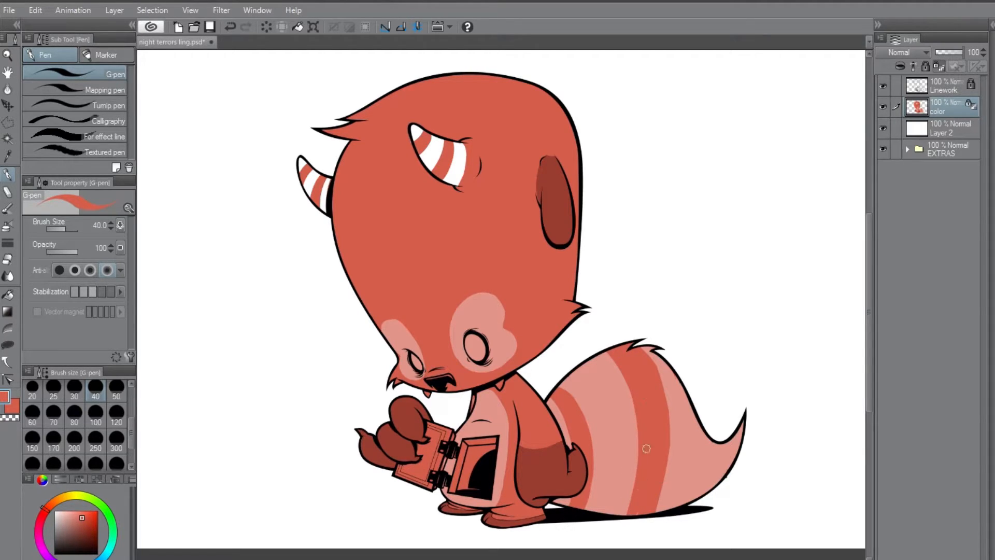
Step: Paint a wide body-red stripe near the tip of the tail
drag(702, 410, 685, 505)
drag(689, 390, 692, 500)
drag(699, 411, 699, 495)
mouse_move(700, 440)
mouse_down()
mouse_move(701, 500)
mouse_move(714, 490)
mouse_up()
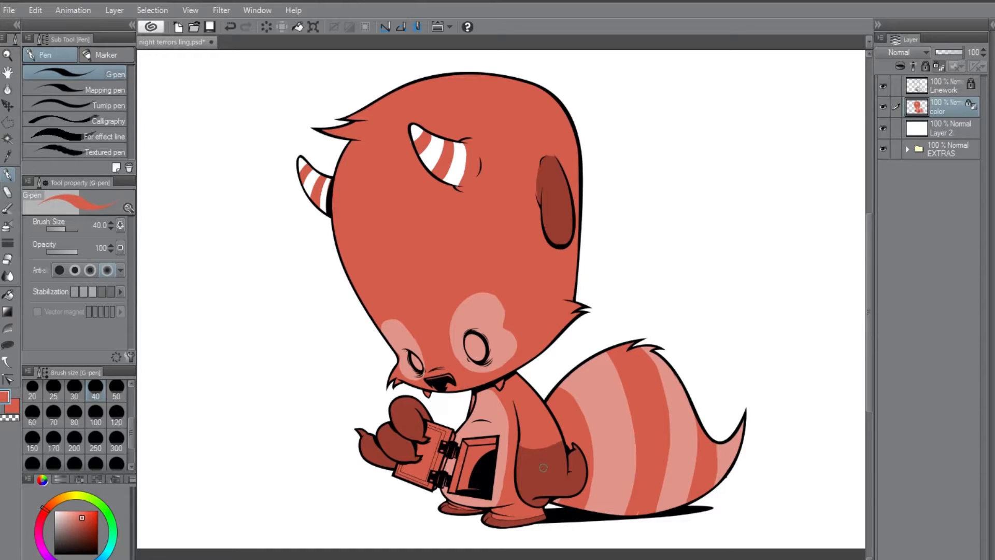
Step: Paint the red stripes on both horns black
alt+click(492, 342)
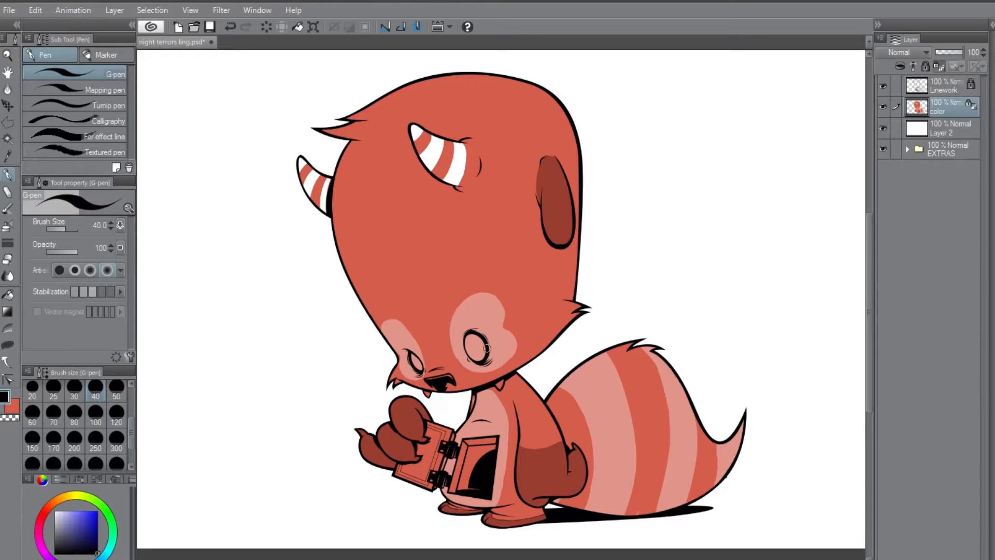
mouse_move(309, 165)
mouse_down()
mouse_move(292, 196)
mouse_move(330, 179)
mouse_move(321, 182)
mouse_move(324, 173)
mouse_move(315, 217)
mouse_move(328, 171)
mouse_move(316, 214)
mouse_move(330, 173)
mouse_move(325, 211)
mouse_up()
mouse_move(426, 130)
mouse_down()
mouse_move(414, 156)
mouse_move(437, 133)
mouse_move(446, 151)
mouse_move(447, 139)
mouse_move(434, 177)
mouse_move(450, 148)
mouse_move(449, 137)
mouse_move(434, 179)
mouse_move(450, 145)
mouse_move(448, 162)
mouse_move(448, 136)
mouse_move(436, 172)
mouse_move(446, 134)
mouse_move(427, 187)
mouse_move(445, 157)
mouse_move(409, 156)
mouse_move(409, 140)
mouse_move(417, 165)
mouse_move(407, 136)
mouse_move(419, 164)
mouse_up()
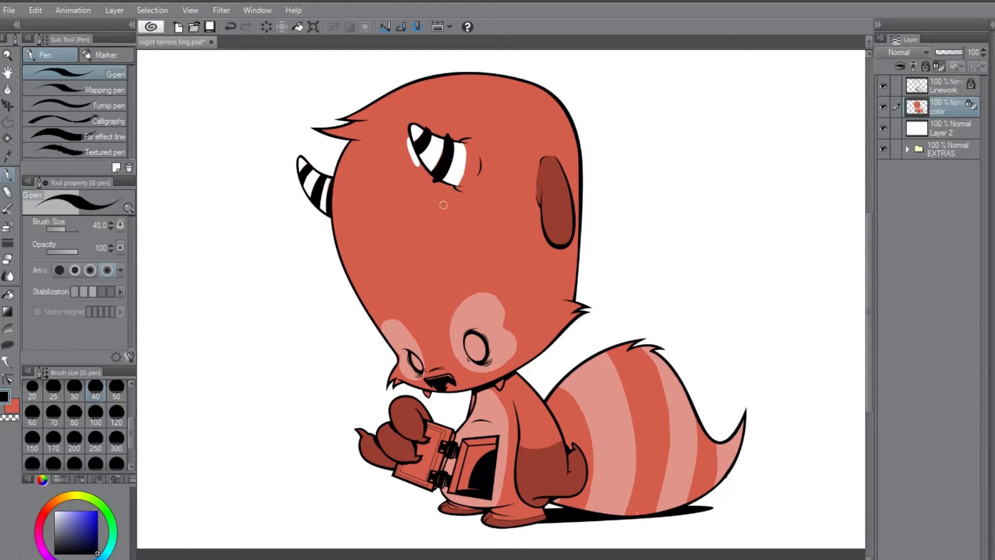
Step: Repair the area outside the larger horn with body red, unlocking the color layer's transparency for the gap and relocking it
alt+click(434, 231)
drag(404, 136, 415, 181)
click(937, 66)
drag(405, 141, 423, 171)
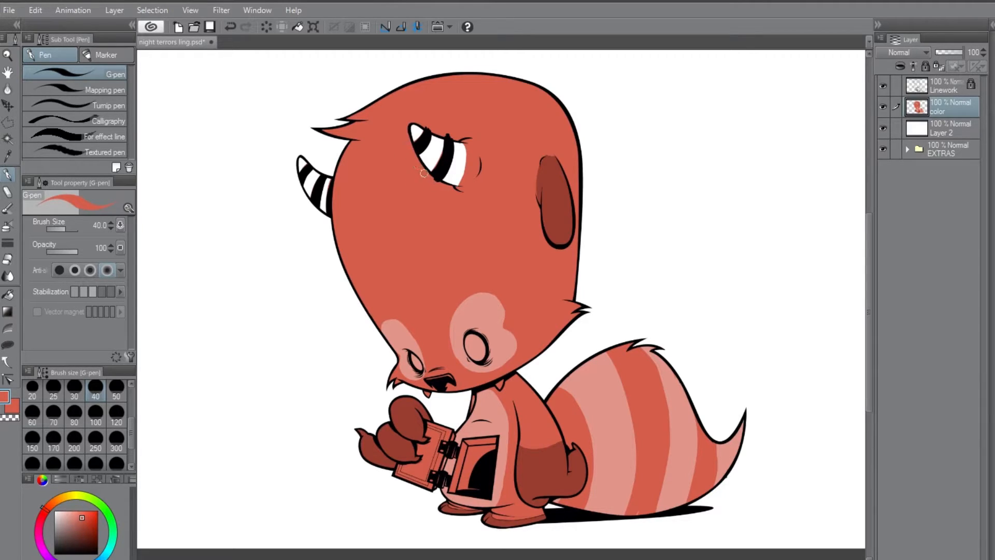
click(939, 67)
Step: Touch up the black and white stripes of the larger horn, including its white tip
alt+click(426, 145)
alt+click(416, 132)
drag(416, 132, 418, 137)
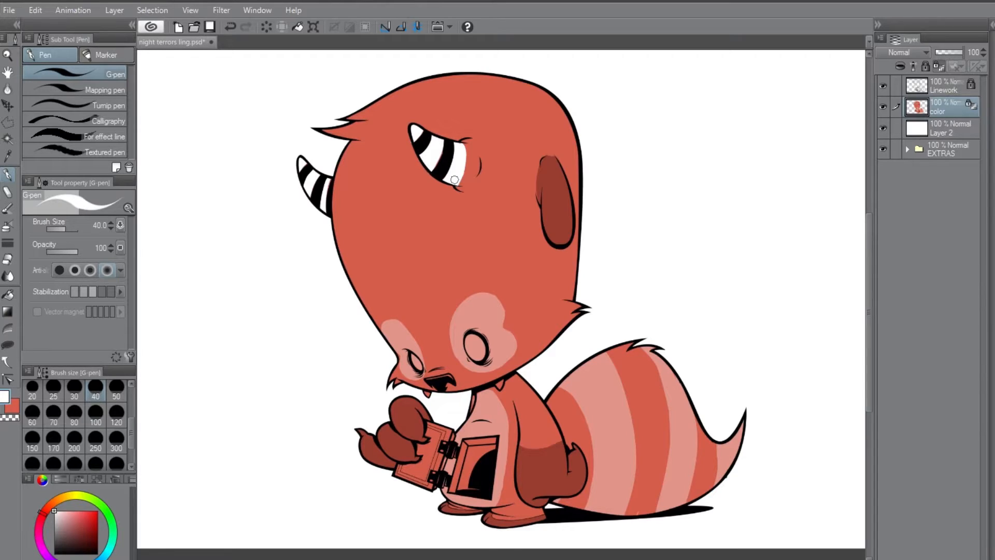
Step: Add a new layer above the color layer, paint the eyes and fangs white on it, and undo the stray last stroke
alt+click(323, 185)
key(ctrl+shift+n)
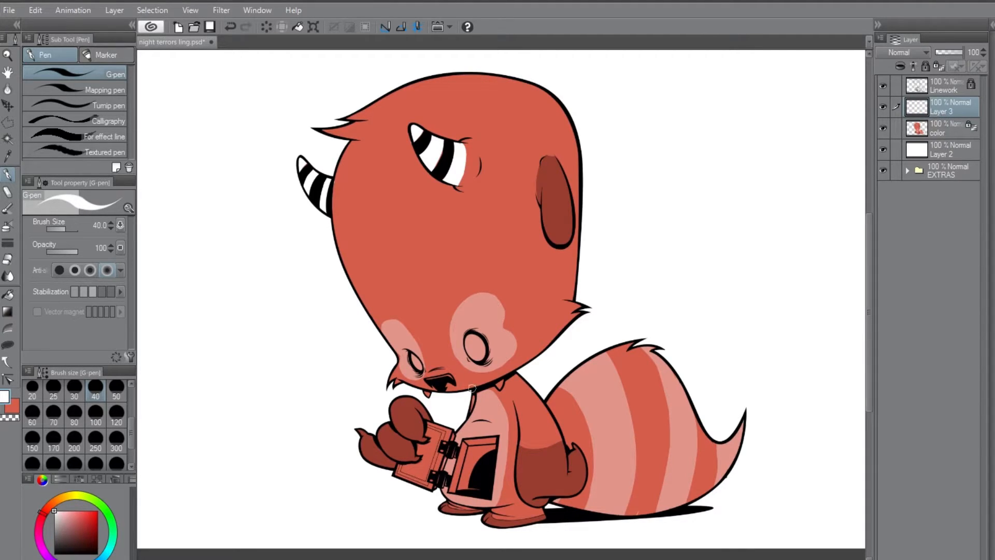
mouse_move(413, 357)
mouse_down()
mouse_move(418, 367)
mouse_move(414, 359)
mouse_up()
drag(475, 341, 476, 356)
drag(427, 392, 430, 393)
drag(501, 388, 430, 379)
key(ctrl+z)
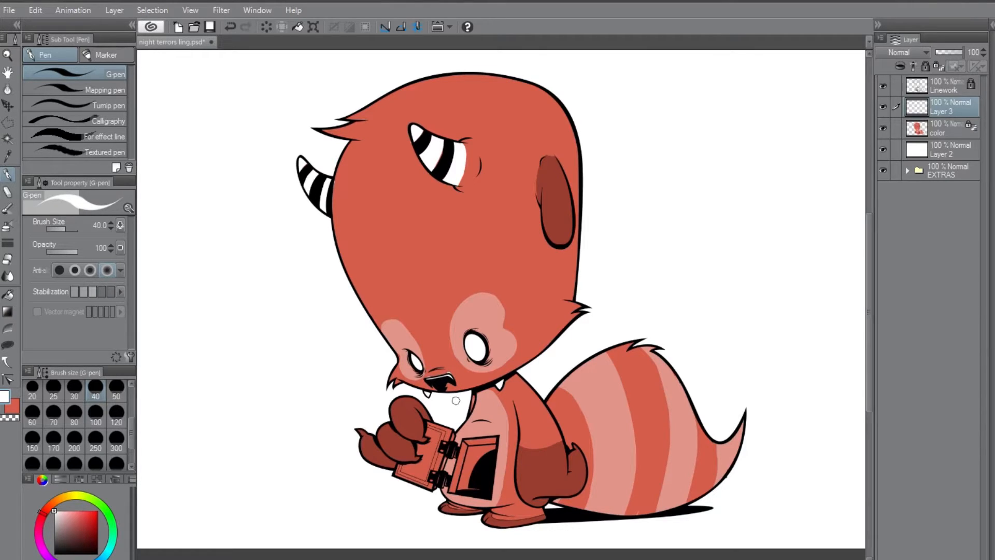
Step: Undo the white stroke tried around the mouth and paint the claws of both hands white
drag(425, 377, 450, 371)
key(ctrl+z)
drag(572, 442, 577, 450)
drag(356, 429, 365, 435)
Step: Fill both eye patches on the color layer with the dark red sampled from the ear
click(938, 128)
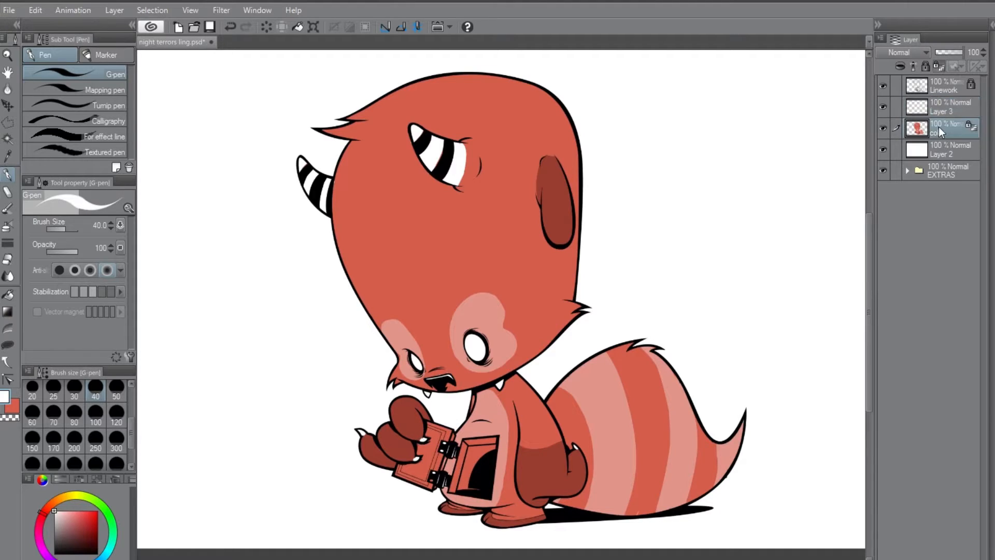
alt+click(391, 183)
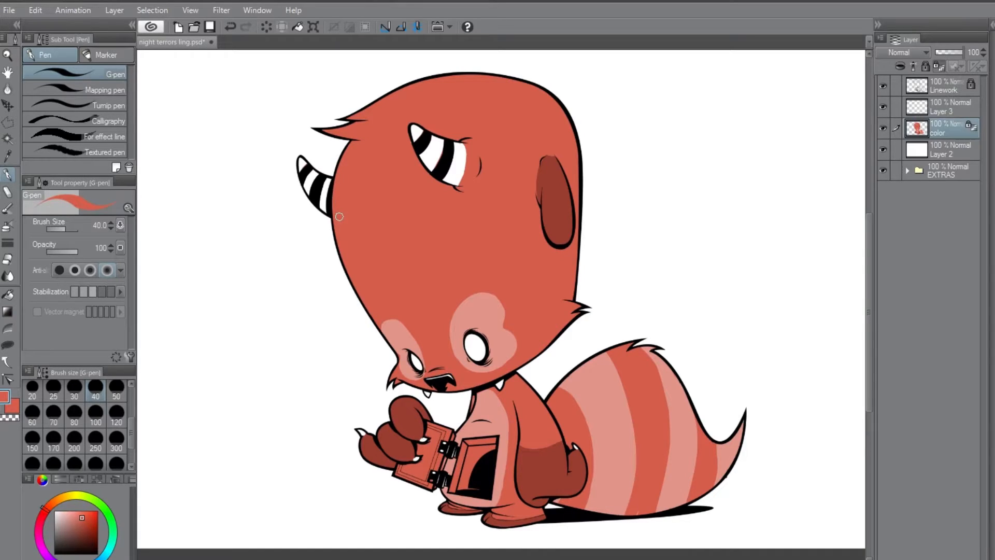
alt+click(470, 316)
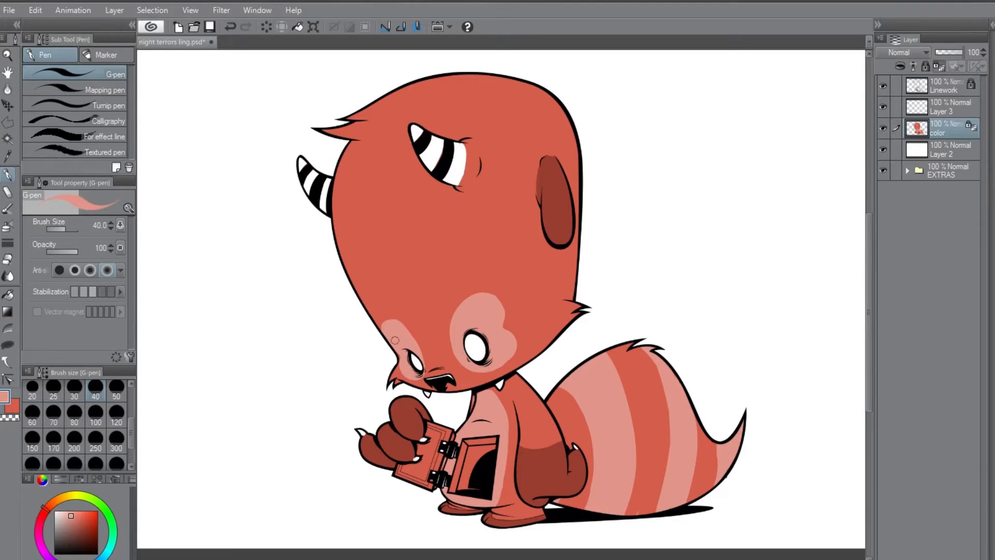
alt+click(558, 214)
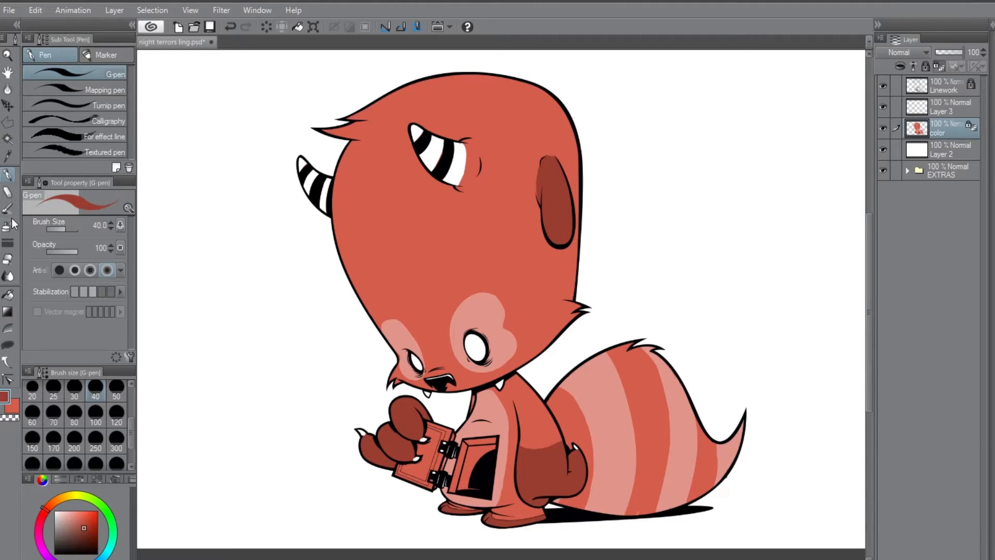
click(8, 294)
click(408, 321)
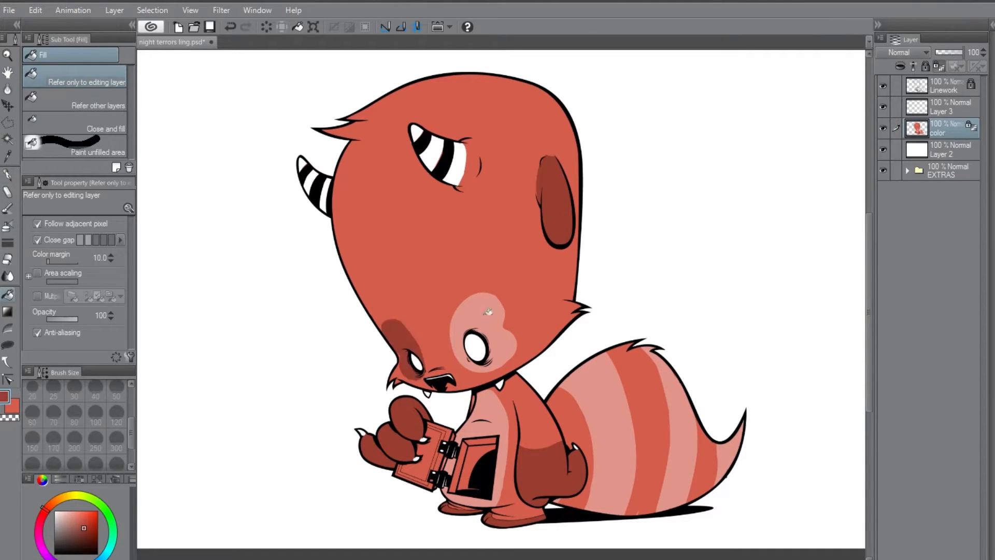
click(483, 306)
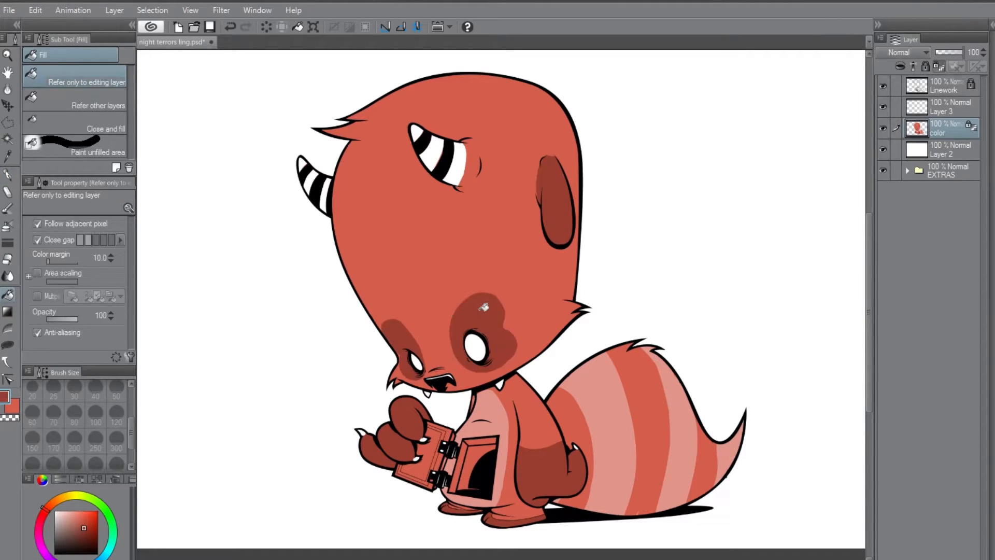
Step: Try a grey fill on both eye patches and return them to the dark red
click(8, 175)
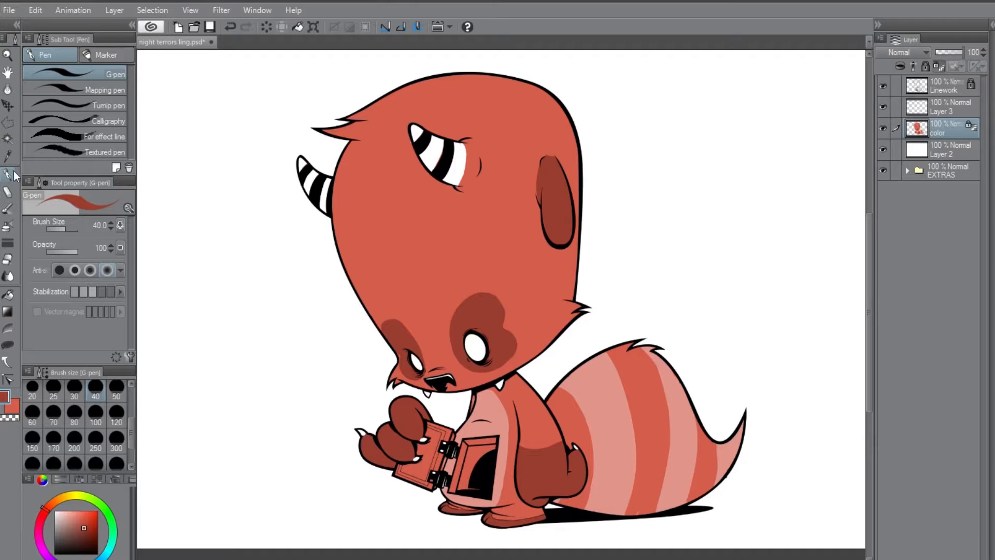
click(8, 295)
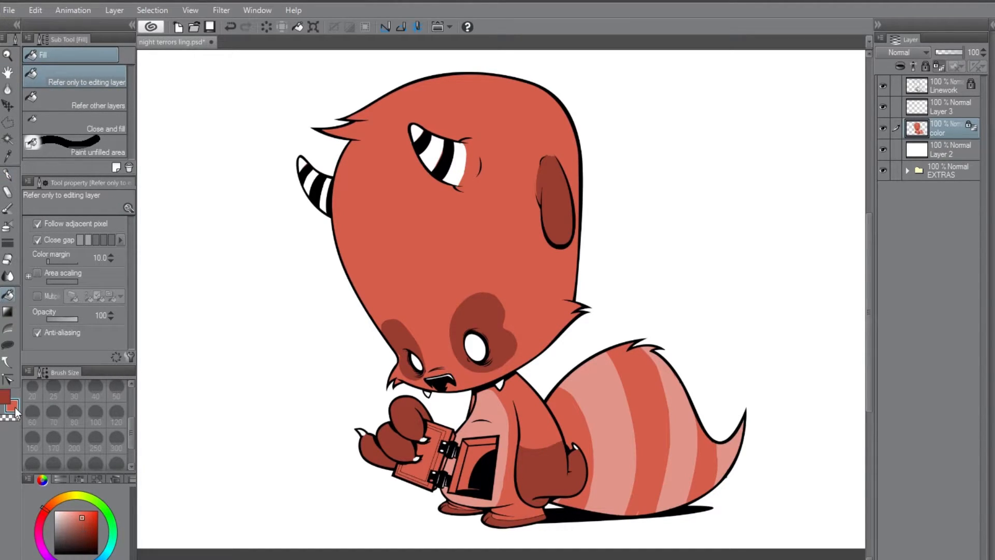
click(58, 528)
click(487, 311)
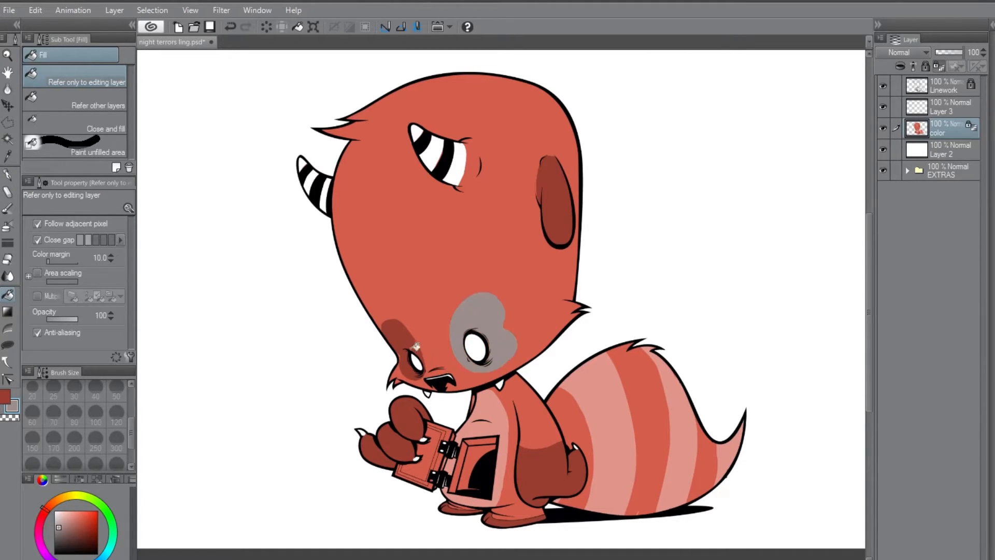
click(398, 327)
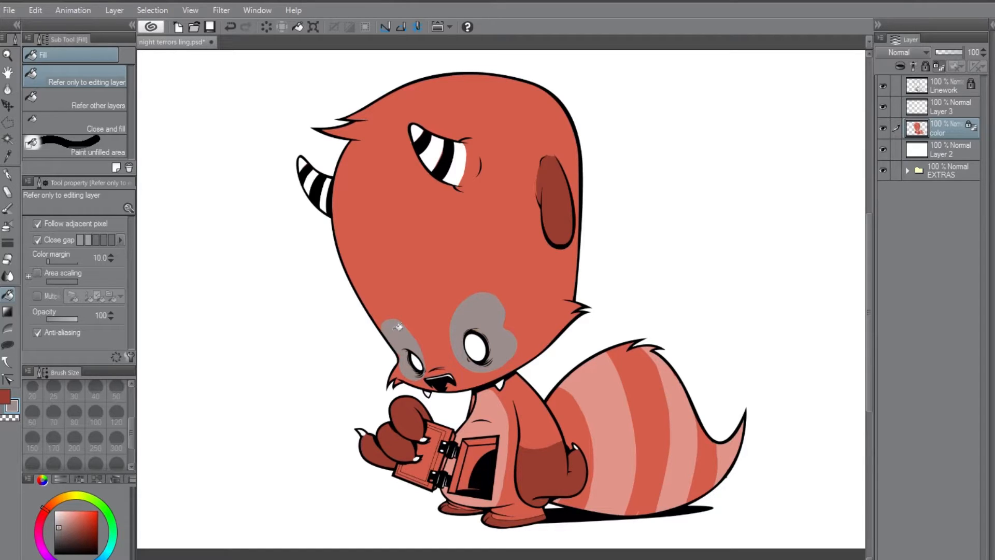
click(8, 398)
click(408, 329)
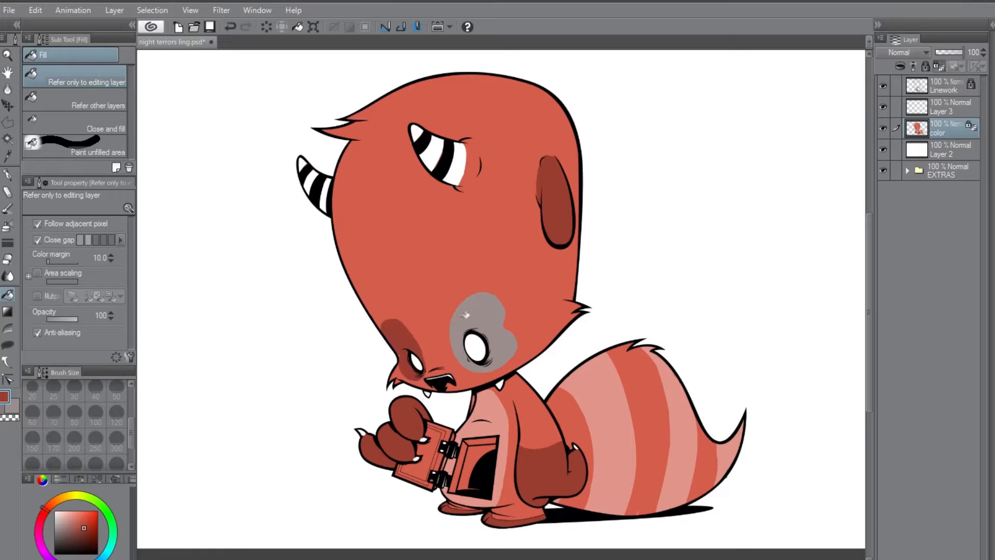
click(486, 307)
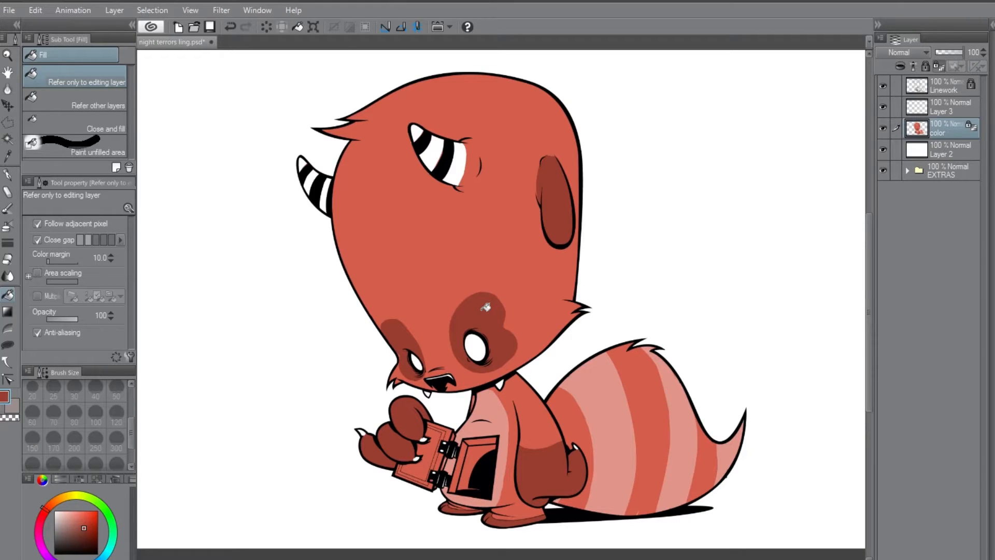
Step: Fill the tail's middle and outer red stripes with dark red, undoing the fill tried on the stripe beside the body
click(577, 415)
key(ctrl+z)
click(659, 397)
click(713, 458)
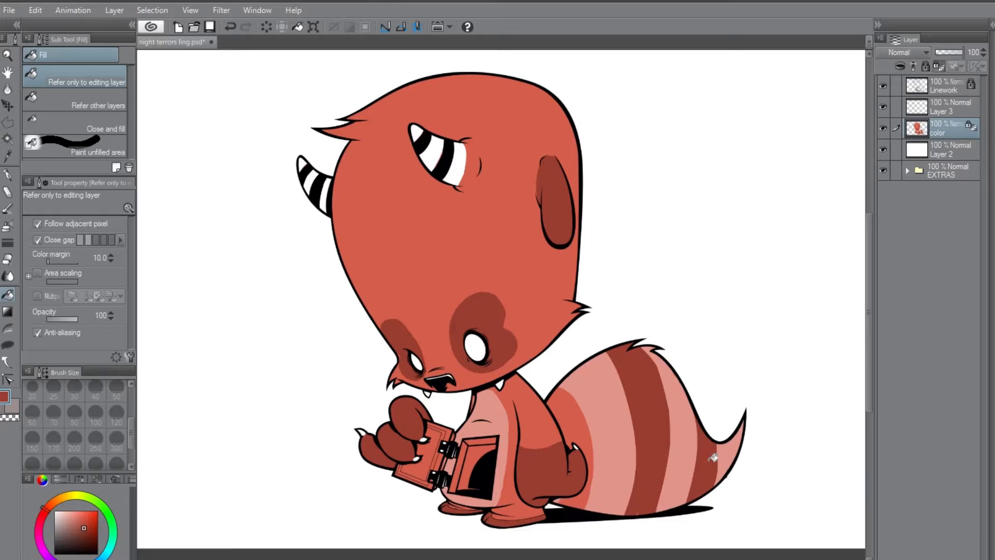
click(10, 177)
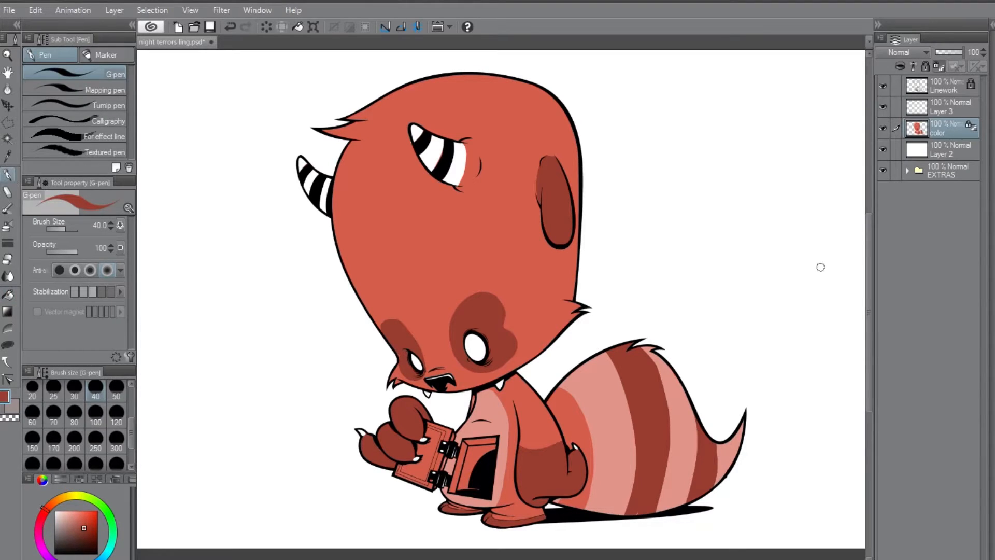
Step: Cover the tail stripe beside the body with the light pink sampled from the neighbouring stripe
mouse_move(562, 430)
mouse_down()
mouse_move(554, 394)
mouse_move(588, 450)
mouse_move(572, 434)
mouse_move(568, 445)
mouse_move(573, 425)
mouse_move(586, 451)
mouse_move(561, 389)
mouse_move(591, 482)
mouse_move(580, 503)
mouse_move(562, 500)
mouse_move(582, 504)
mouse_move(586, 486)
mouse_up()
key(ctrl+z)
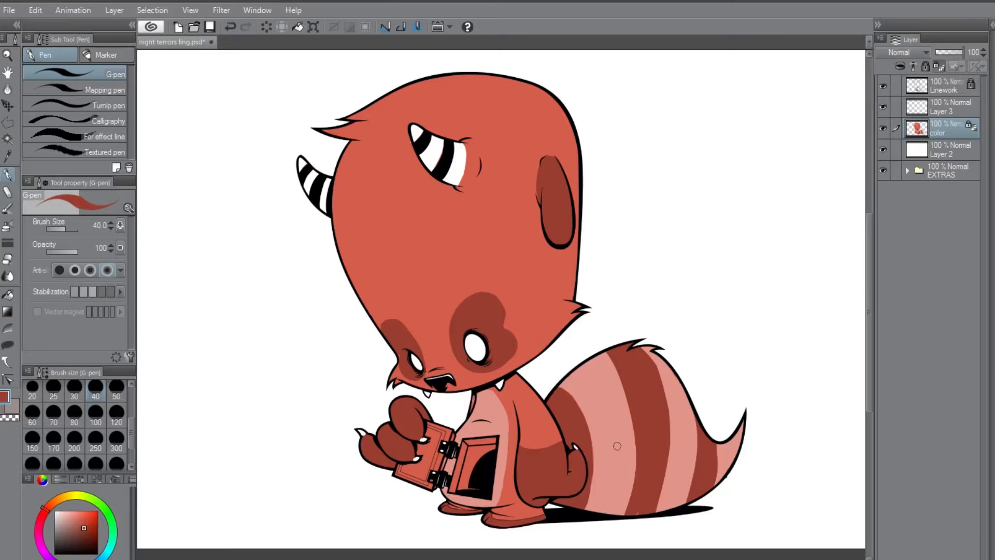
alt+click(616, 424)
drag(559, 414, 568, 445)
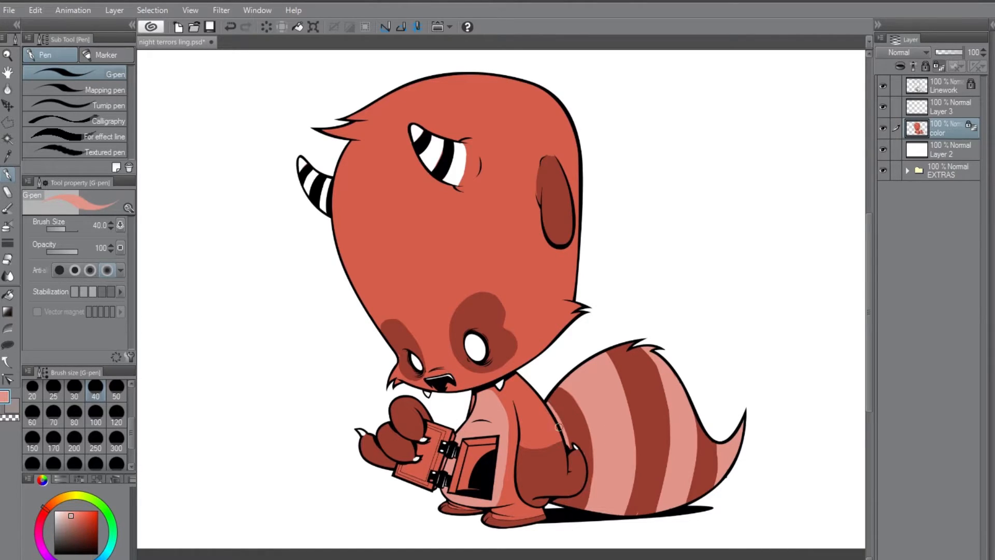
mouse_move(569, 498)
mouse_down()
mouse_move(556, 502)
mouse_move(567, 502)
mouse_up()
mouse_move(545, 401)
mouse_down()
mouse_move(563, 444)
mouse_move(556, 405)
mouse_move(594, 482)
mouse_move(588, 448)
mouse_move(586, 497)
mouse_move(571, 503)
mouse_move(592, 477)
mouse_move(575, 503)
mouse_move(584, 506)
mouse_move(572, 501)
mouse_move(582, 505)
mouse_move(589, 480)
mouse_move(583, 427)
mouse_move(568, 393)
mouse_move(569, 416)
mouse_move(559, 388)
mouse_up()
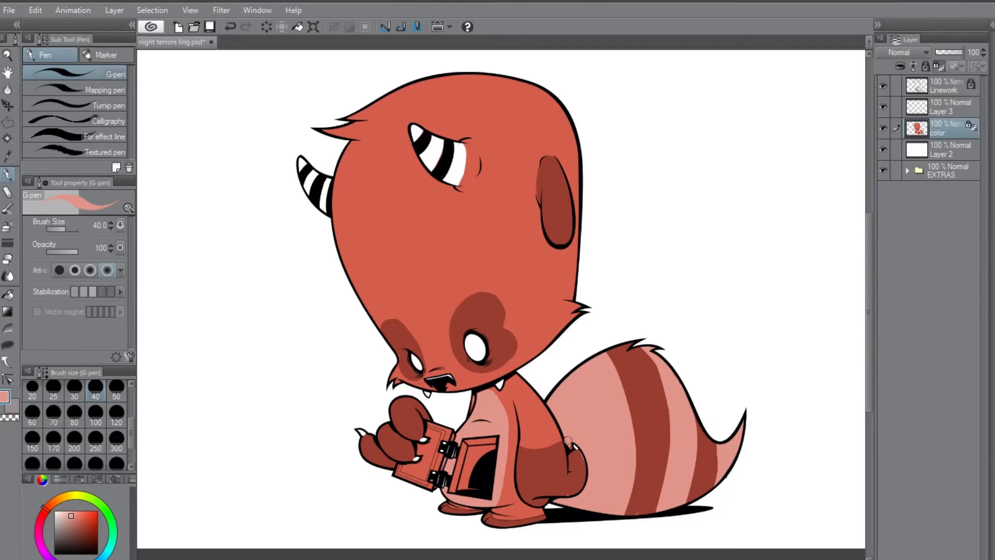
Step: Paint a curved dark red stripe across the tail's pink area between the body and the middle stripe, using the red sampled from the hand
alt+click(578, 469)
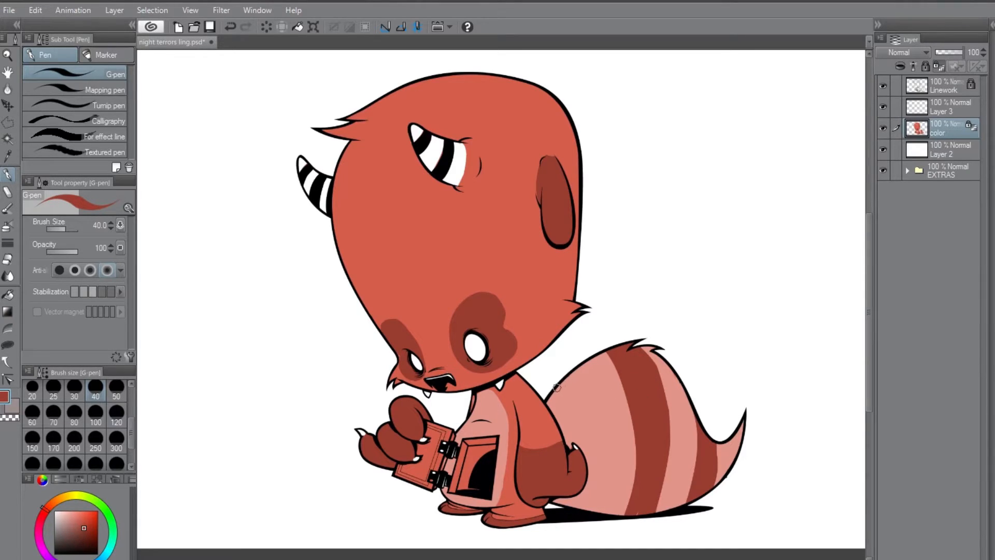
drag(557, 387, 595, 480)
mouse_move(589, 442)
mouse_down()
mouse_move(580, 509)
mouse_move(592, 473)
mouse_move(577, 514)
mouse_up()
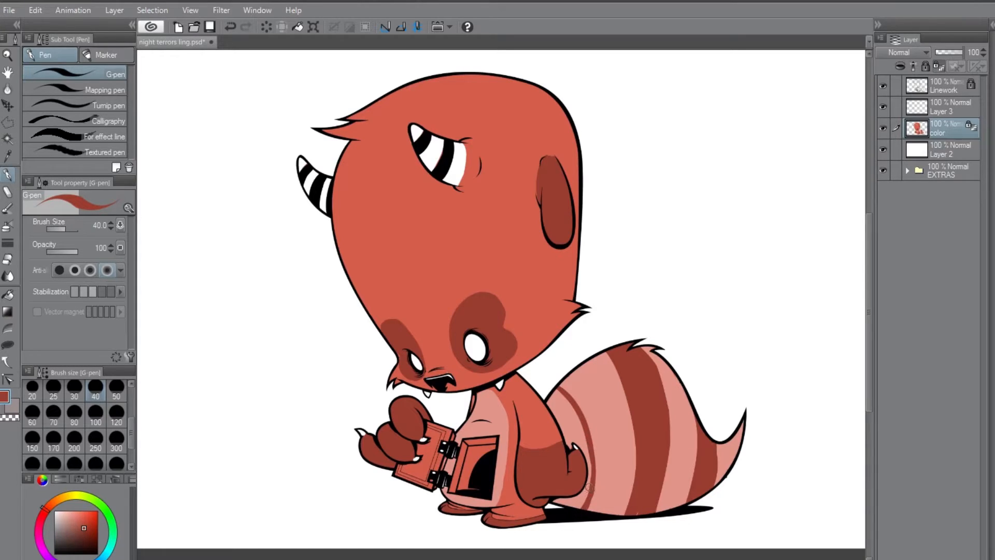
mouse_move(572, 391)
mouse_down()
mouse_move(592, 412)
mouse_move(583, 380)
mouse_move(607, 454)
mouse_move(583, 372)
mouse_move(599, 443)
mouse_move(613, 441)
mouse_move(601, 411)
mouse_move(603, 457)
mouse_move(586, 511)
mouse_move(592, 412)
mouse_up()
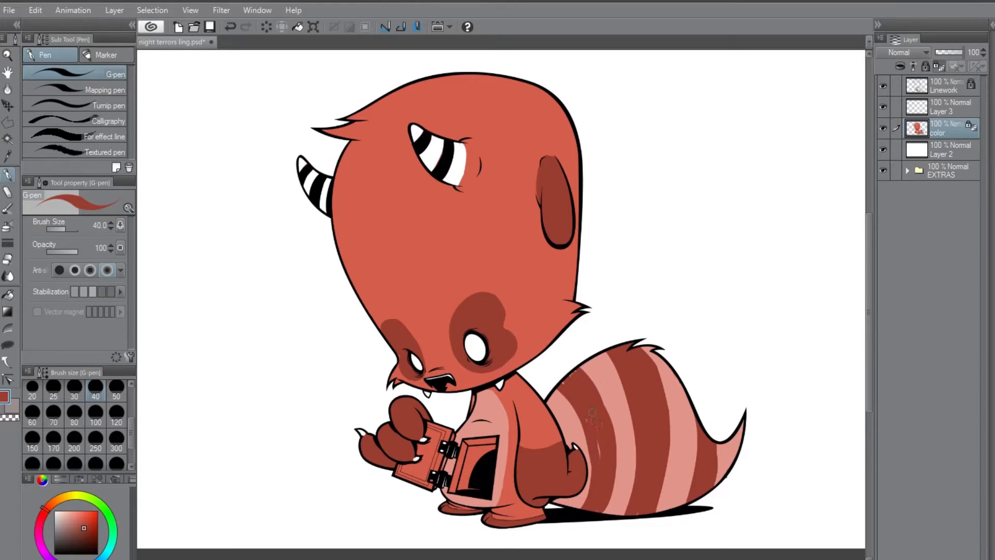
mouse_move(580, 376)
mouse_down()
mouse_move(601, 404)
mouse_move(583, 373)
mouse_up()
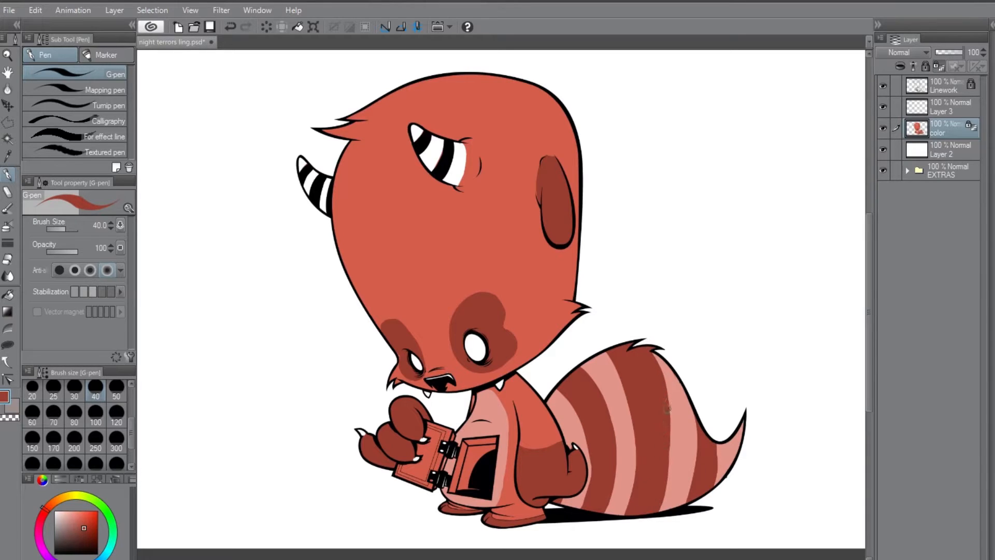
Step: Touch up the inner edge of the tail's outer dark red stripe, undoing and redrawing one stroke
drag(693, 417, 693, 495)
drag(690, 403, 676, 511)
key(ctrl+z)
drag(697, 409, 684, 503)
Step: Paint the inside of the chest opening a very dark red-brown on Layer 3
click(945, 115)
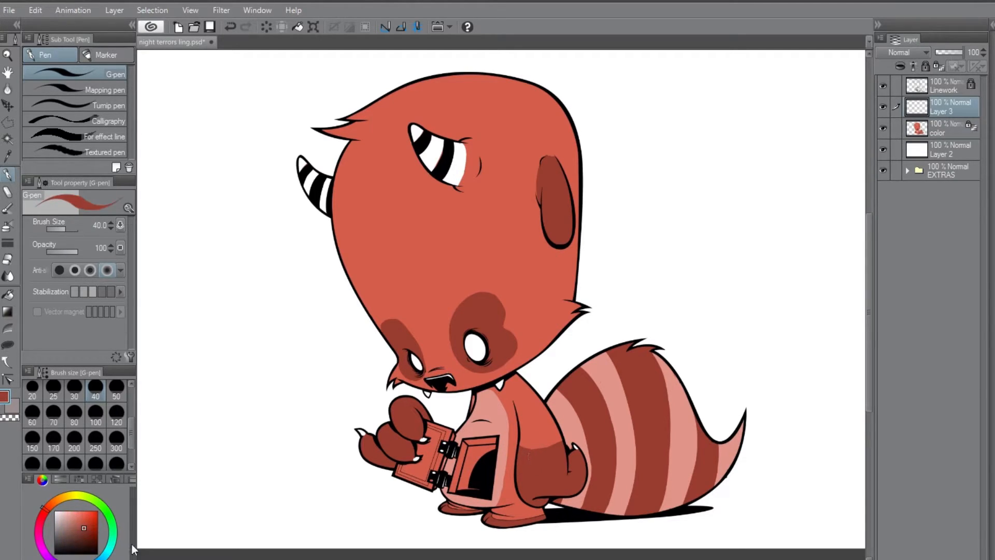
click(85, 537)
mouse_move(473, 452)
mouse_down()
mouse_move(464, 476)
mouse_move(490, 447)
mouse_move(479, 447)
mouse_move(493, 446)
mouse_move(462, 469)
mouse_move(464, 486)
mouse_move(482, 489)
mouse_move(460, 489)
mouse_move(481, 445)
mouse_move(463, 482)
mouse_move(476, 453)
mouse_up()
click(84, 538)
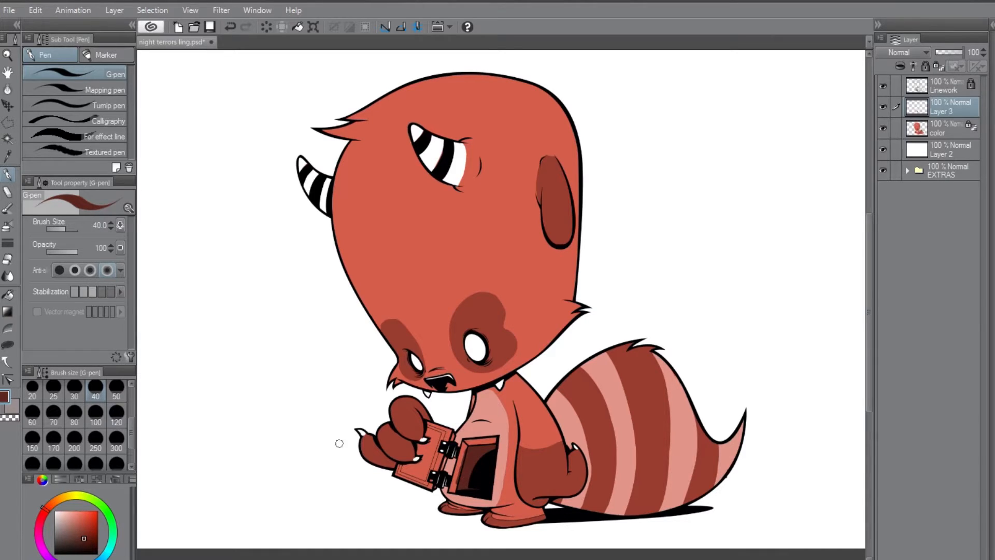
Step: Darken the pink sampled from the belly to a muted brown and paint the frame of the chest opening with it
alt+click(477, 429)
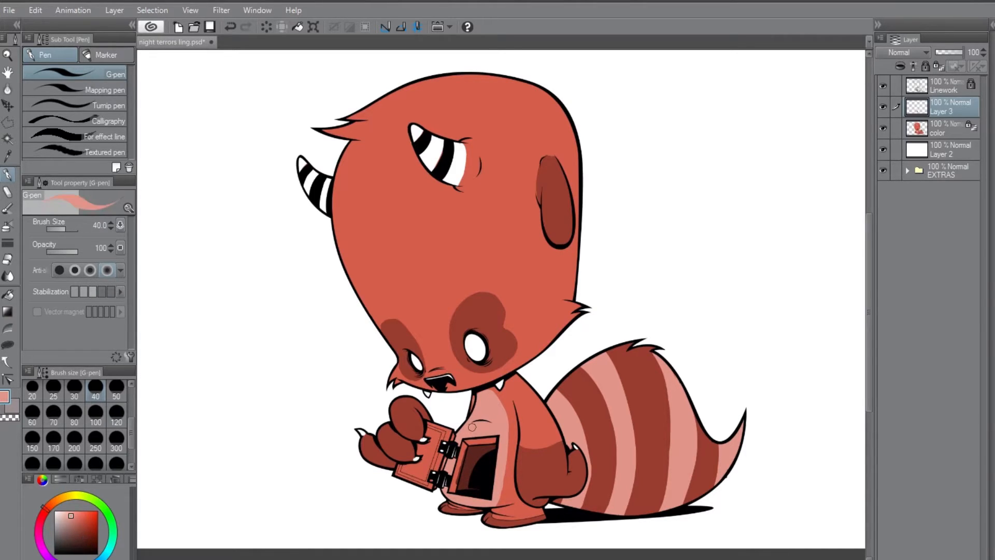
drag(71, 517, 71, 523)
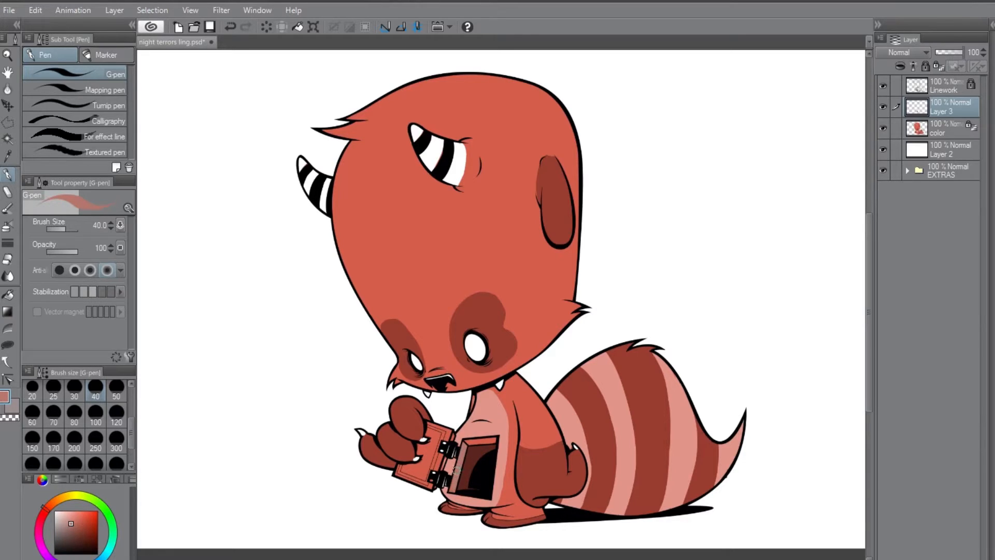
drag(71, 524, 71, 528)
drag(464, 447, 454, 490)
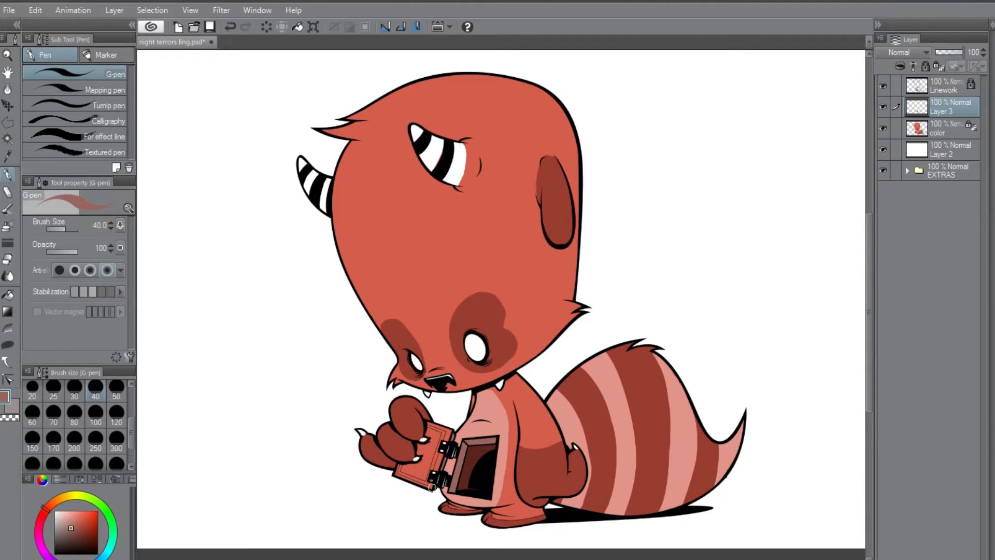
Step: Paint the open chest door held in the hand with the same muted brown as the frame
mouse_move(419, 444)
mouse_down()
mouse_move(426, 459)
mouse_move(402, 468)
mouse_up()
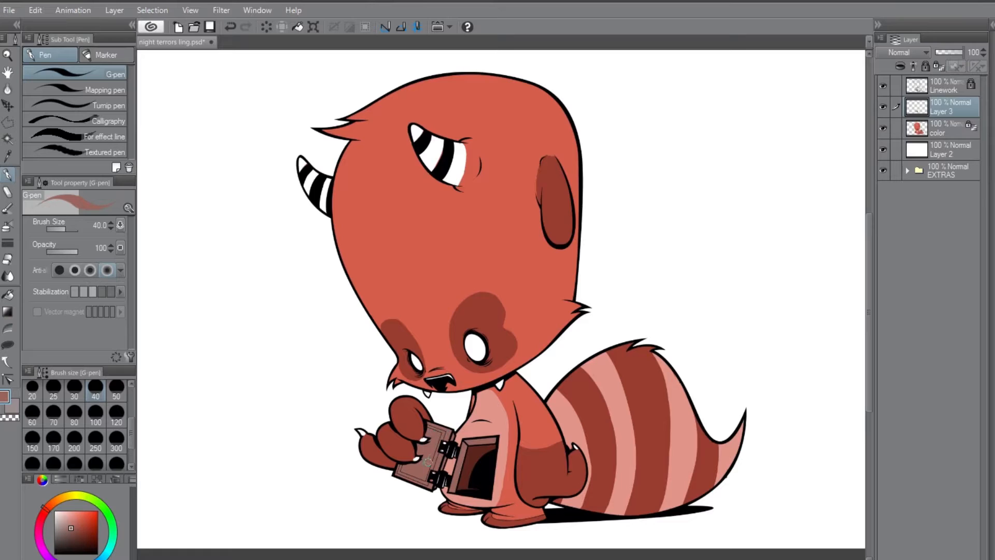
alt+click(474, 347)
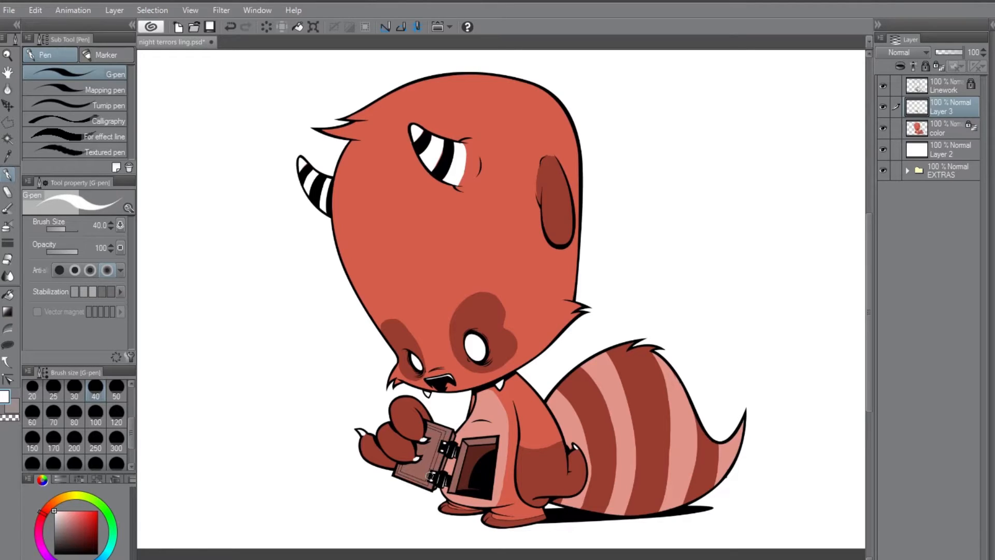
alt+click(428, 475)
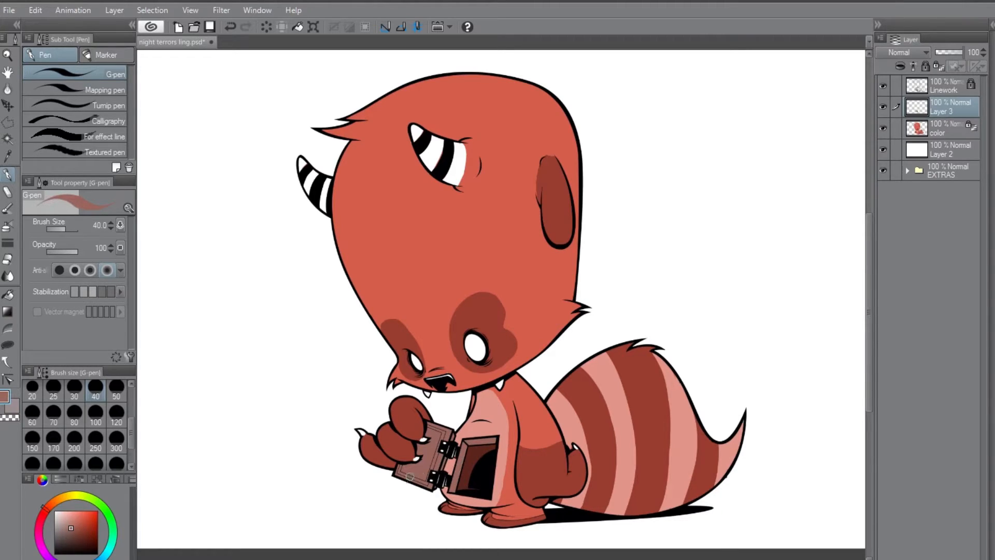
Step: Paint the recessed panel of the chest door in a slightly darker shade of the brown
drag(70, 527, 69, 533)
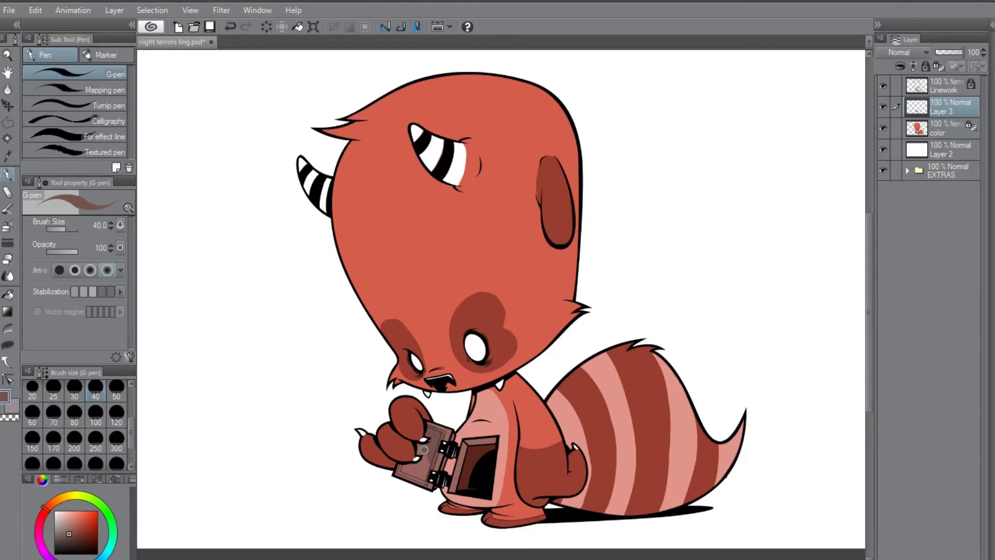
drag(401, 466, 427, 470)
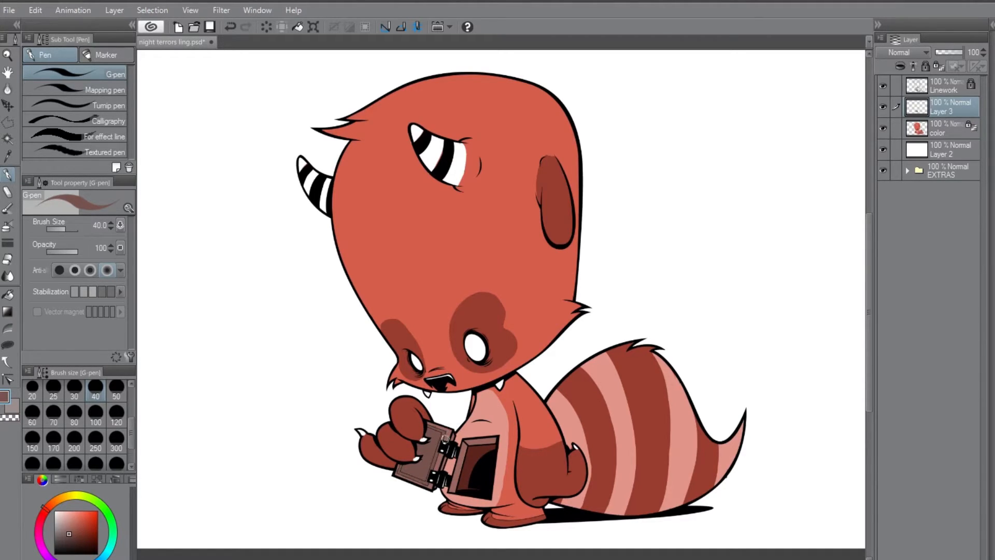
alt+click(451, 428)
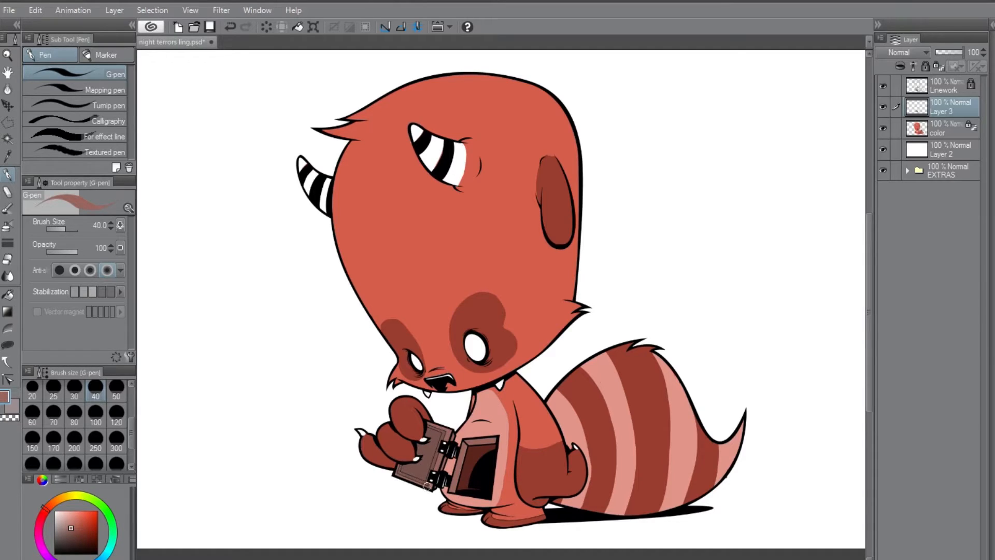
alt+click(423, 467)
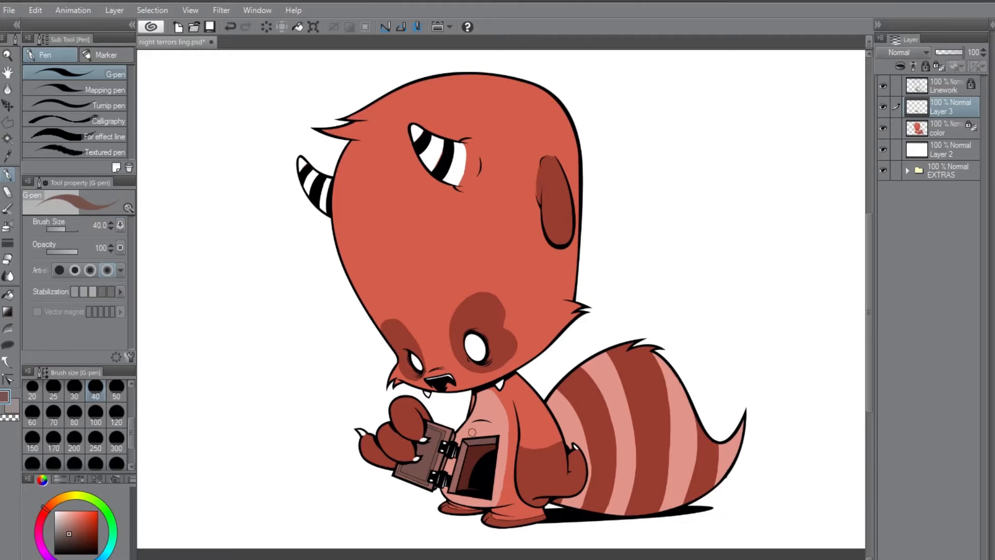
Step: Hide the white background on Layer 2 so the character sits on transparency
click(883, 150)
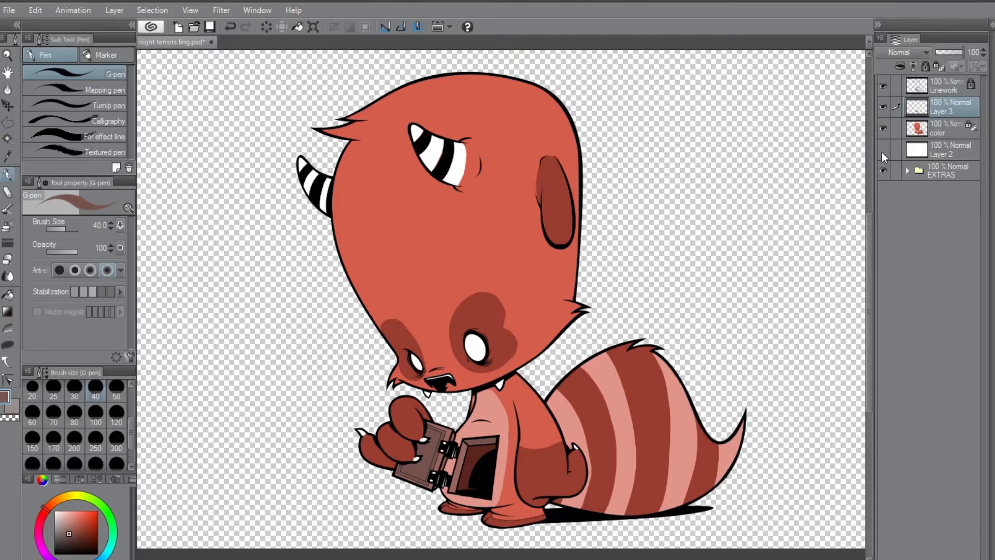
click(884, 150)
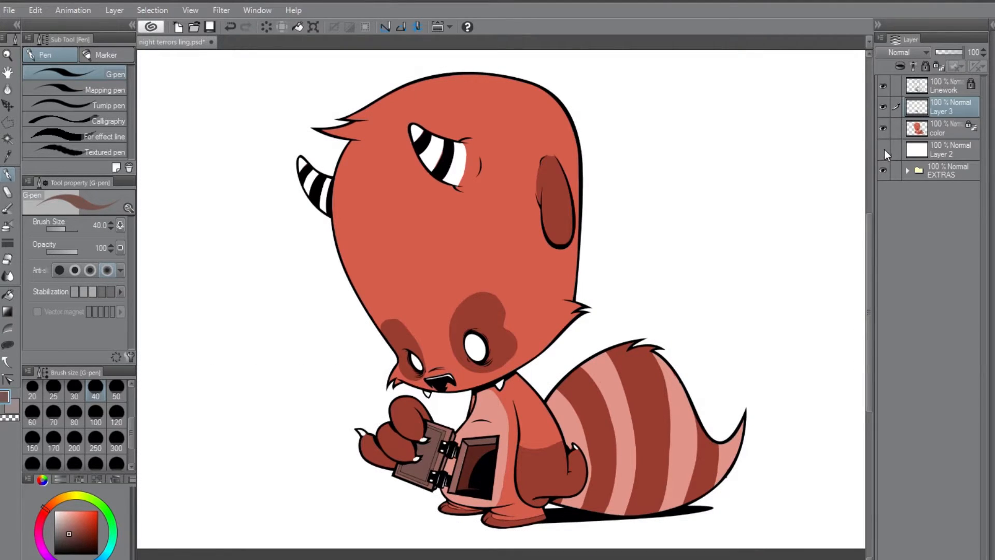
click(883, 150)
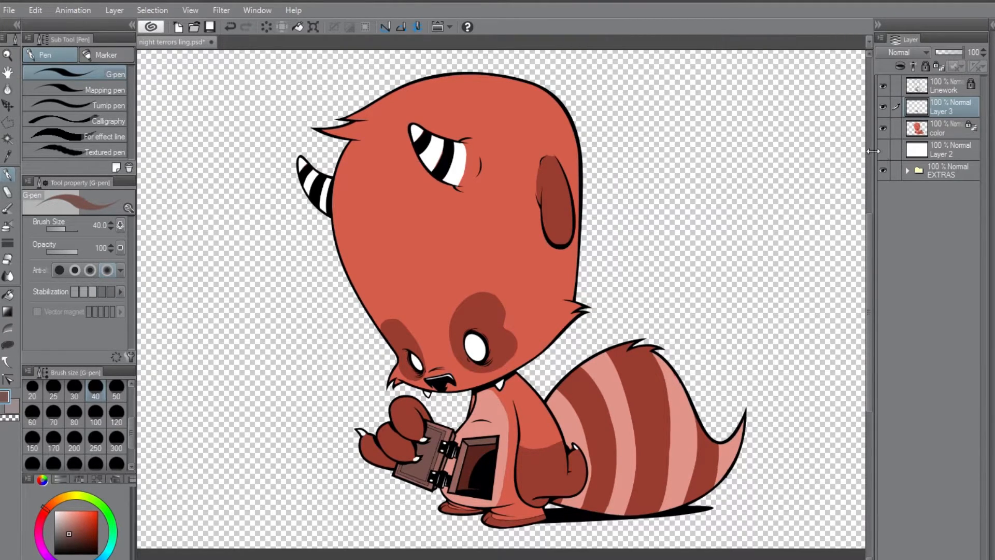
Step: Touch up the face beside the nose on the color layer with the sampled base red
click(939, 130)
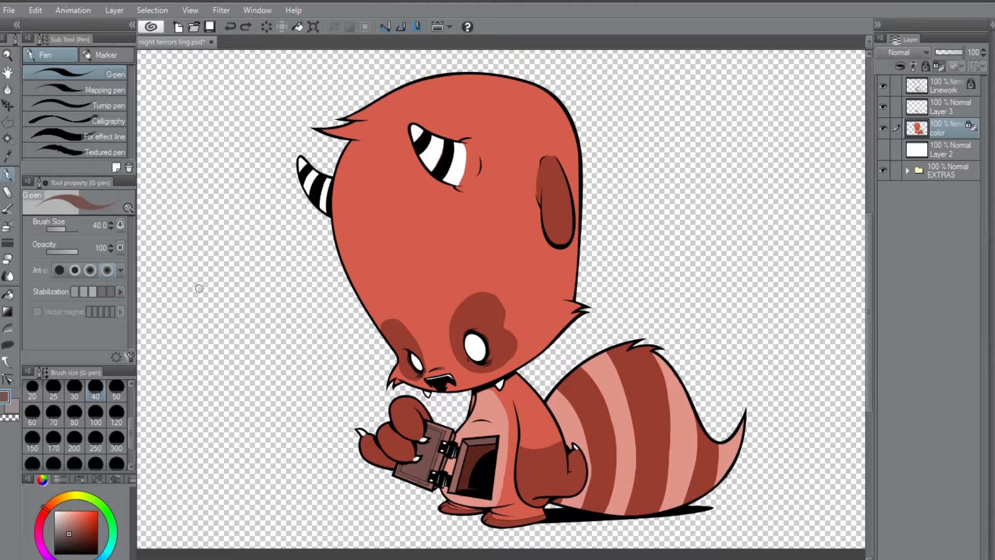
scroll(529, 356, up, 5)
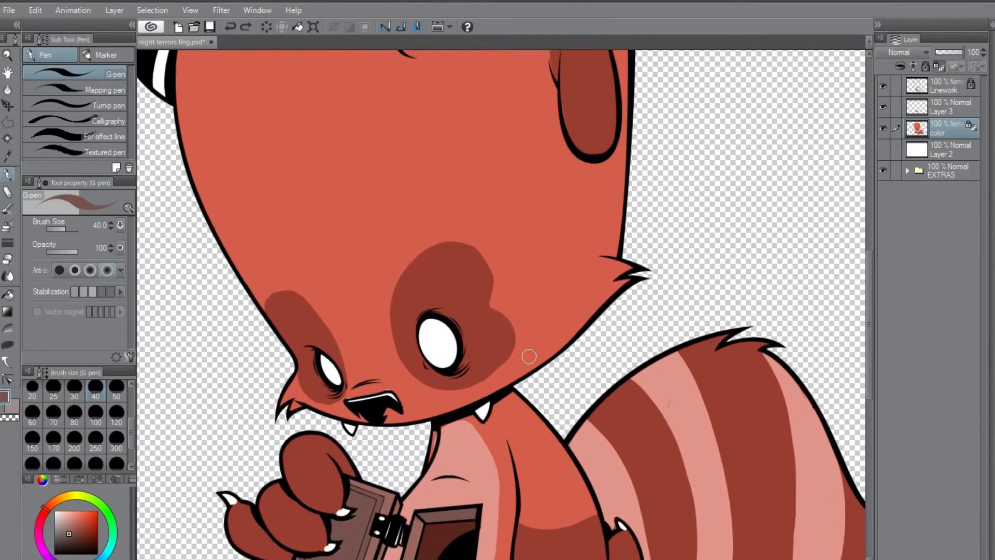
scroll(394, 389, up, 2)
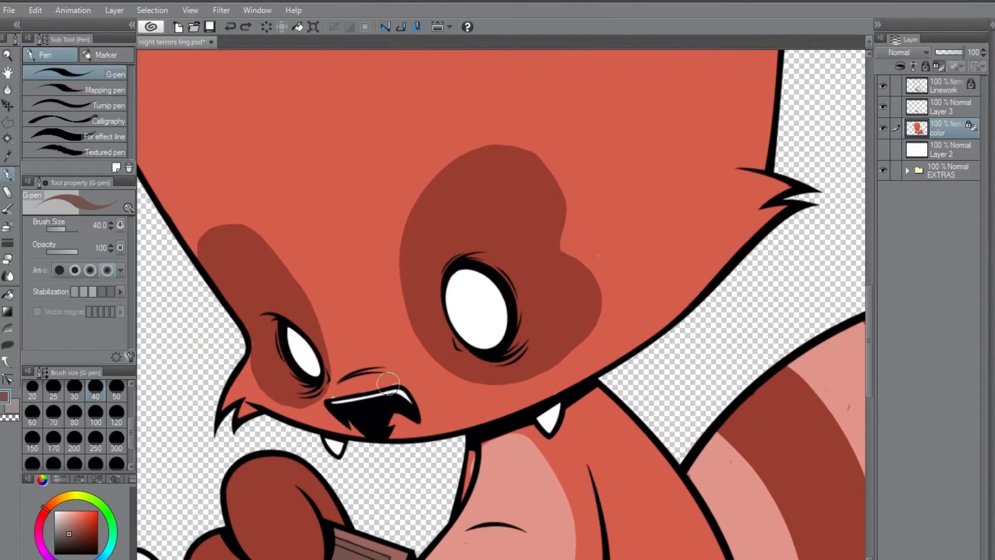
alt+click(402, 349)
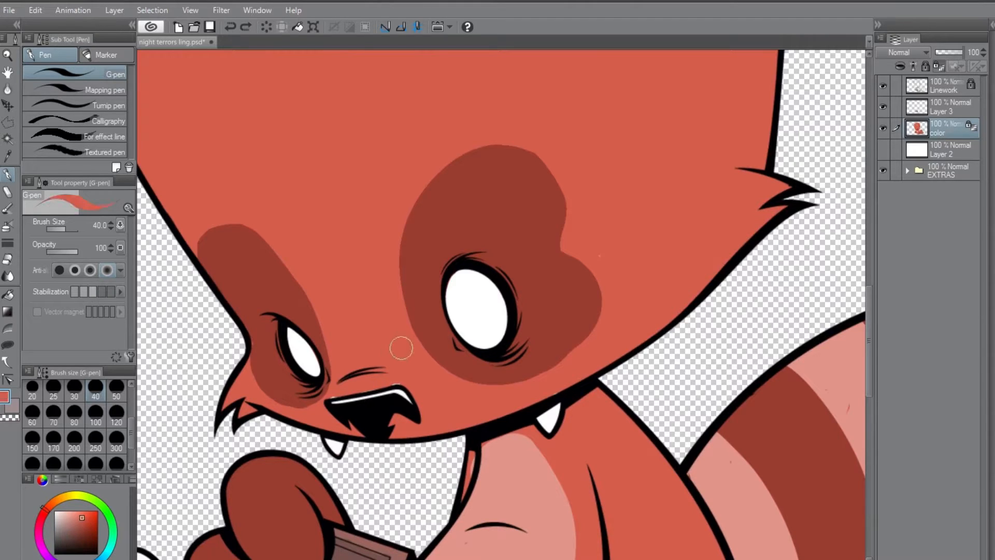
click(331, 397)
click(950, 109)
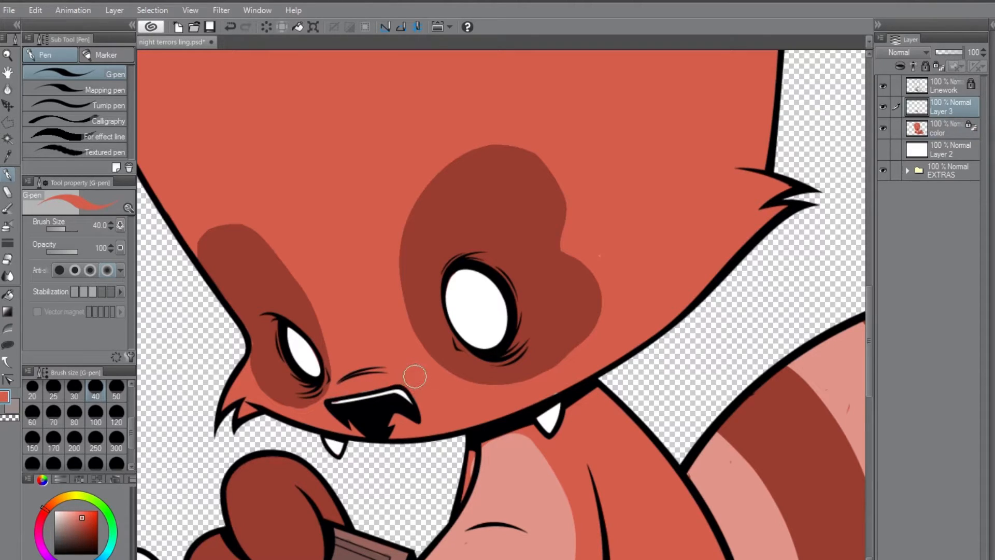
drag(253, 325, 258, 343)
key(ctrl+z)
Step: Paint the outer edge of the smaller eye patch on the color layer with its sampled dark red
click(941, 128)
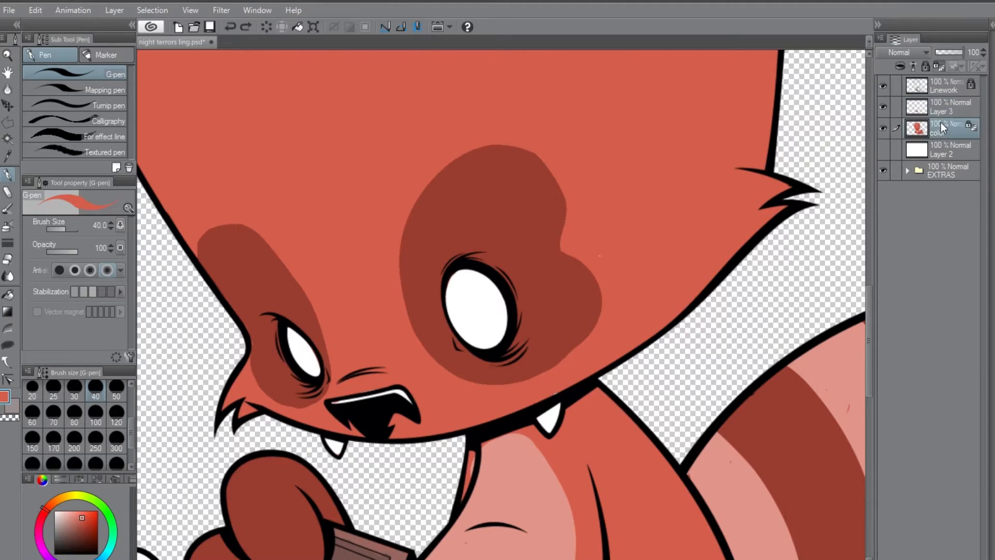
alt+click(280, 308)
drag(251, 317, 254, 352)
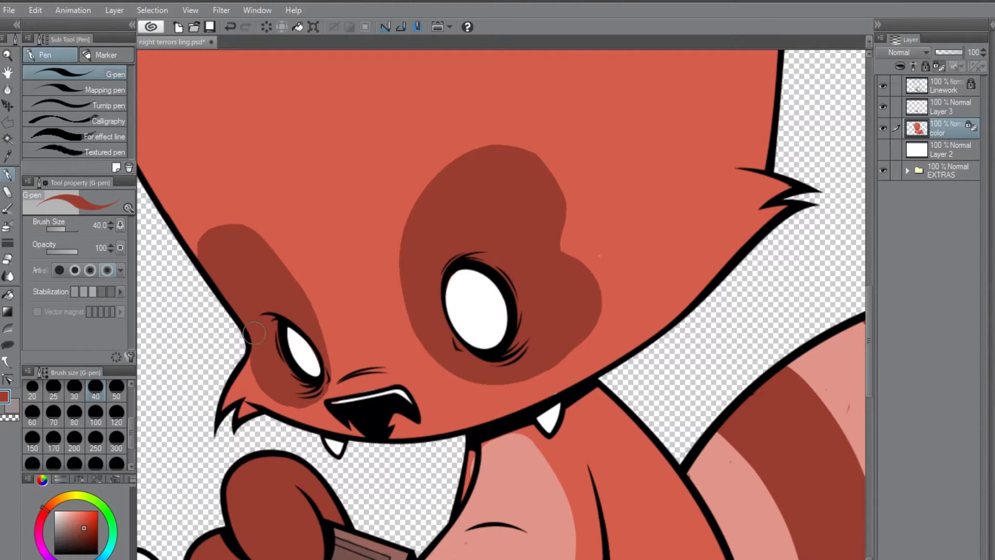
Step: Touch up the fangs on Layer 3 with the white sampled from the small fang
alt+click(631, 252)
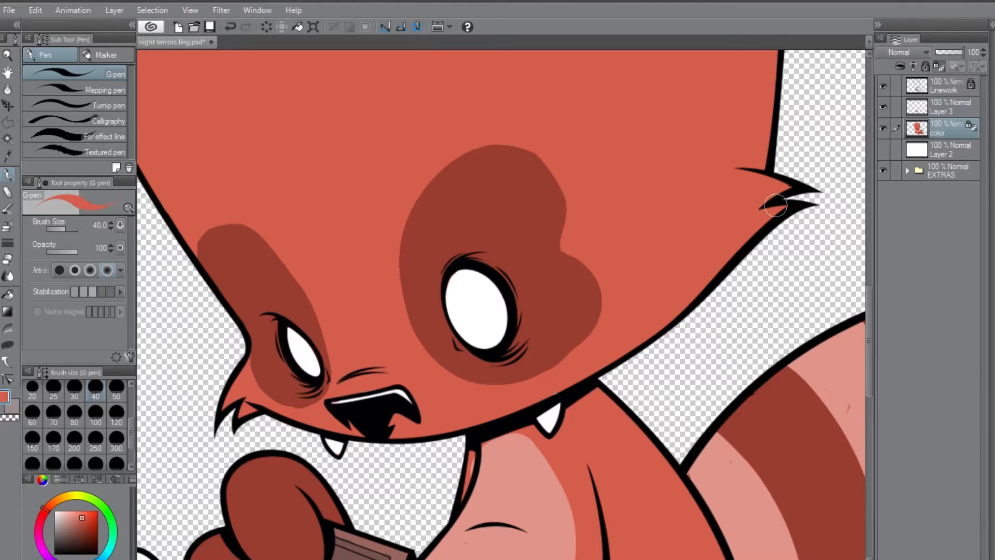
click(954, 105)
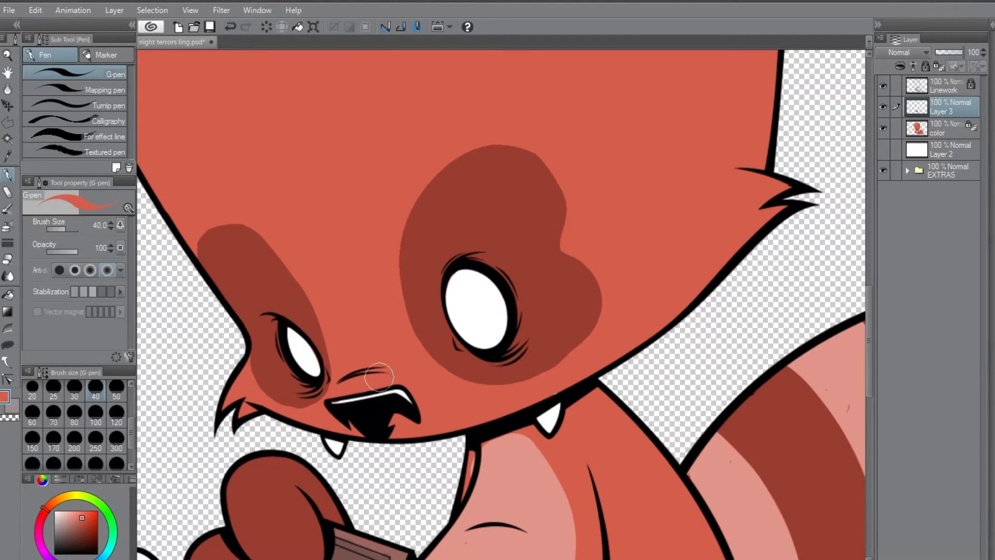
alt+click(338, 447)
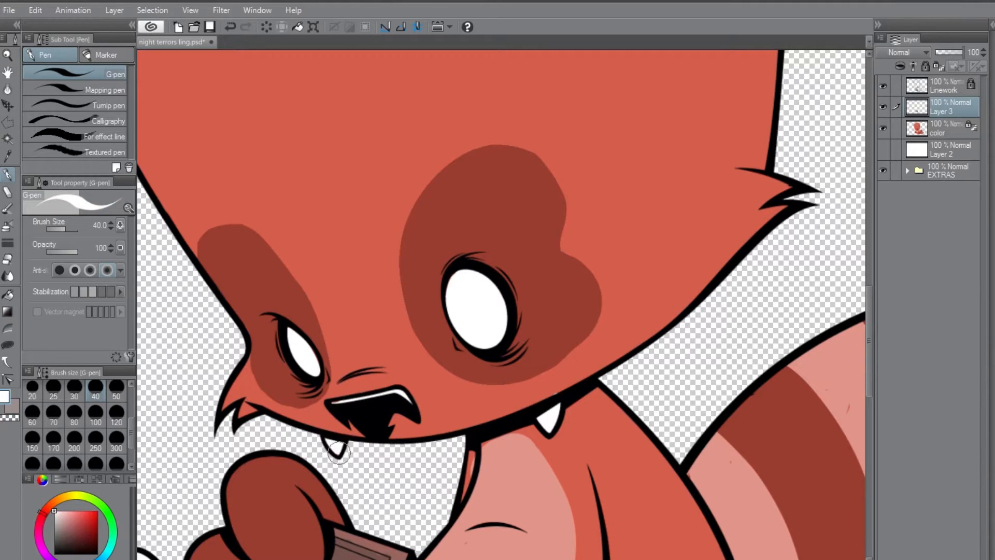
drag(558, 410, 549, 421)
Step: Touch up the cheek beside the larger eye patch on the color layer with the sampled base red
alt+click(582, 347)
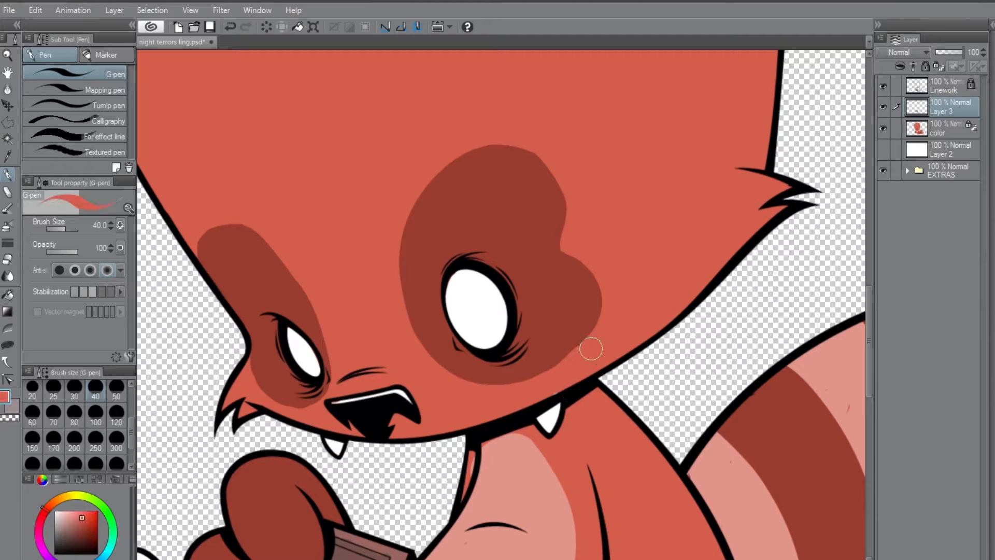
ctrl+shift+click(588, 347)
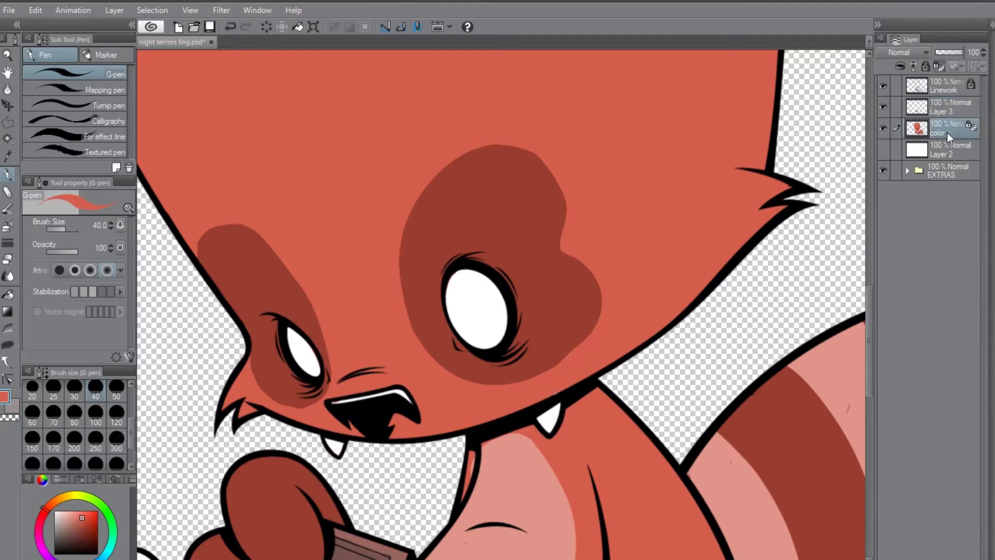
ctrl+shift+click(550, 396)
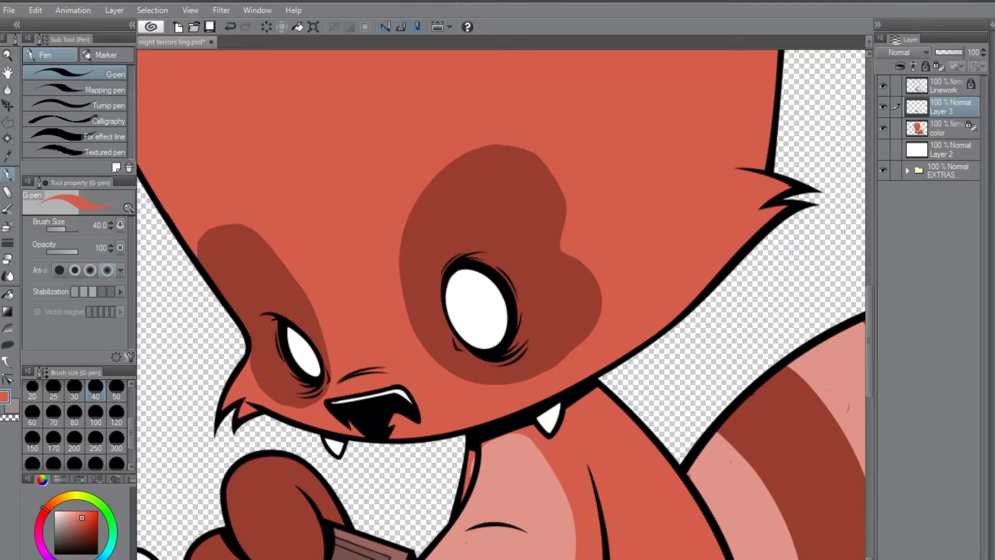
Step: Paint the white stripe of the forehead horn on Layer 3 with the white sampled from that horn
scroll(506, 241, down, 4)
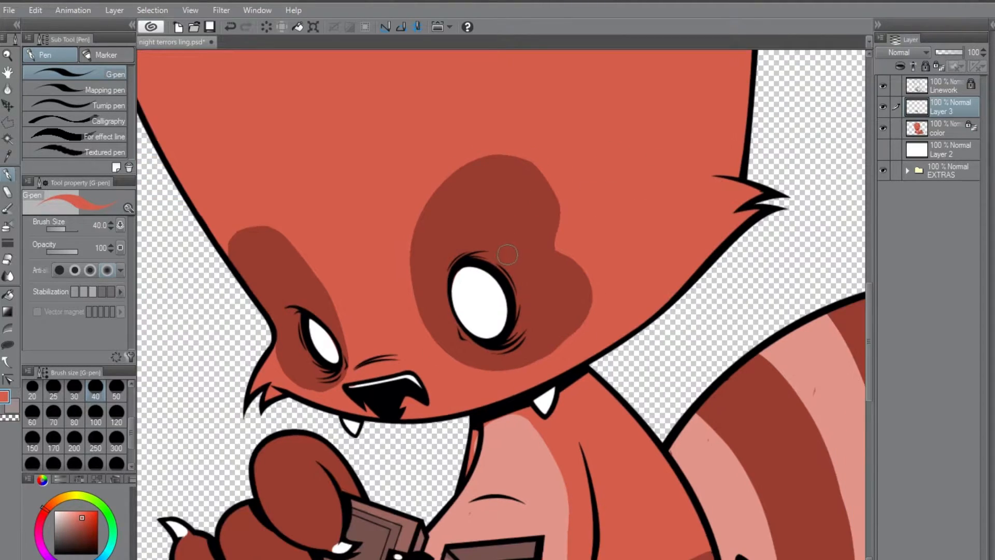
scroll(542, 460, down, 1)
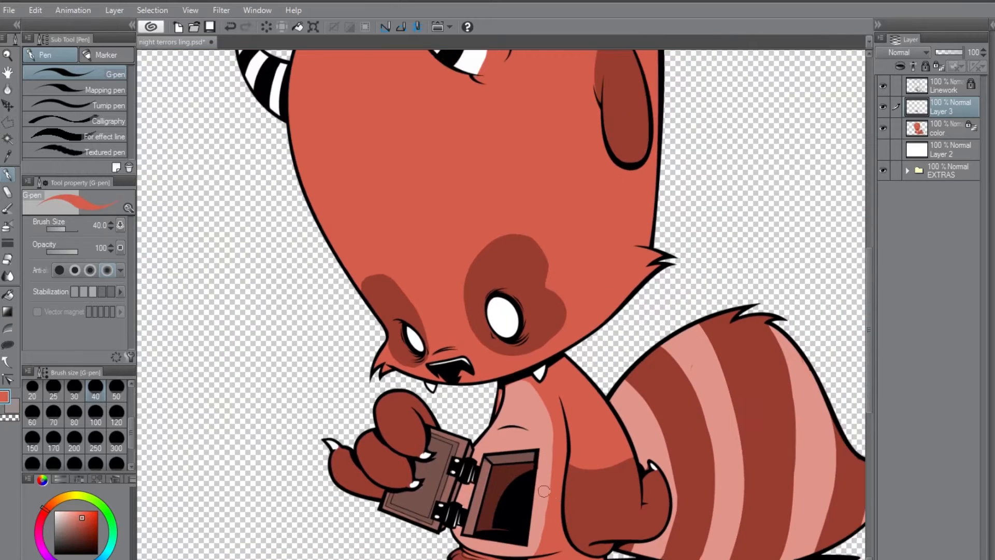
scroll(524, 485, down, 1)
scroll(551, 509, down, 1)
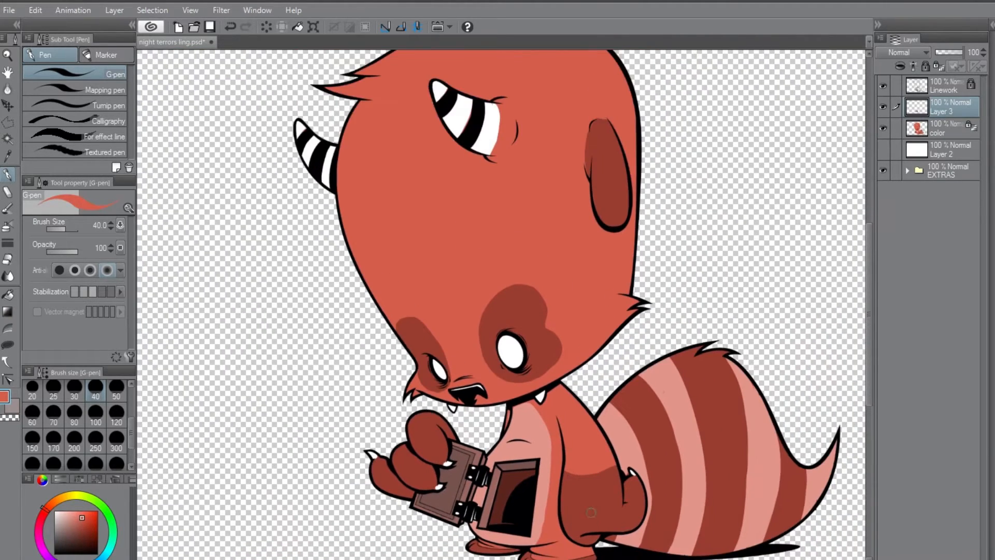
alt+click(491, 131)
scroll(490, 132, down, 1)
scroll(482, 135, up, 3)
scroll(477, 141, up, 2)
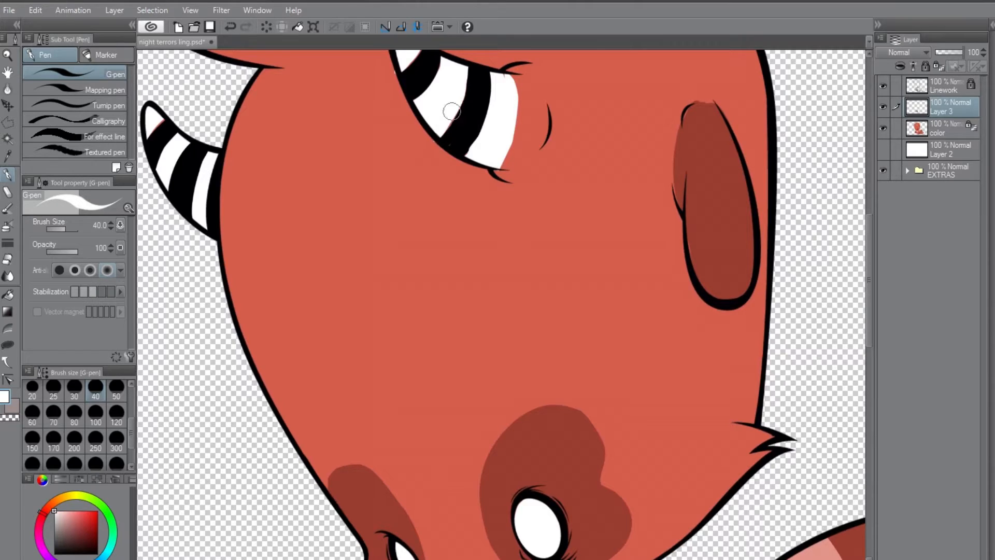
drag(460, 101, 437, 137)
Step: Clean up the horn stripes and the surrounding fur on the color layer with sampled base red, black and white
click(941, 132)
alt+click(497, 211)
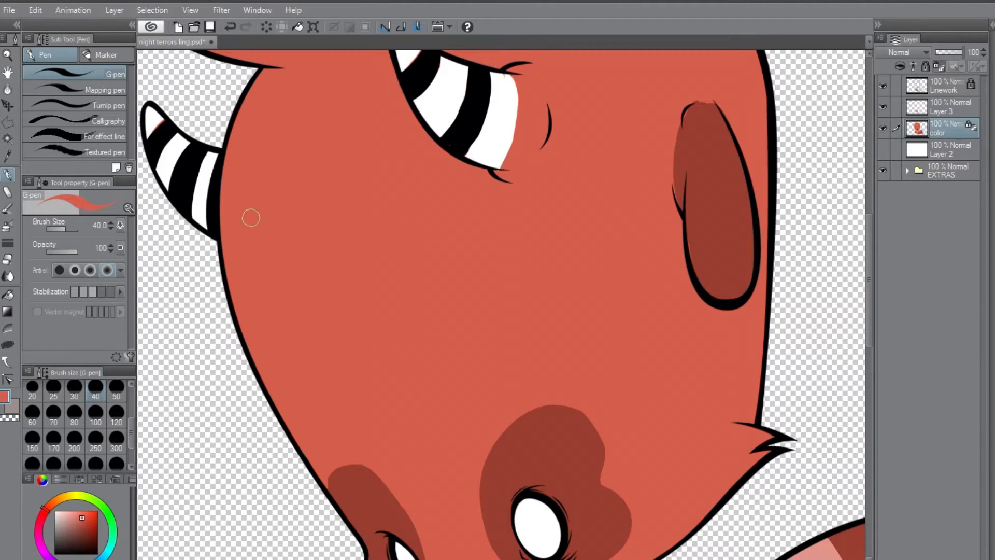
alt+click(454, 136)
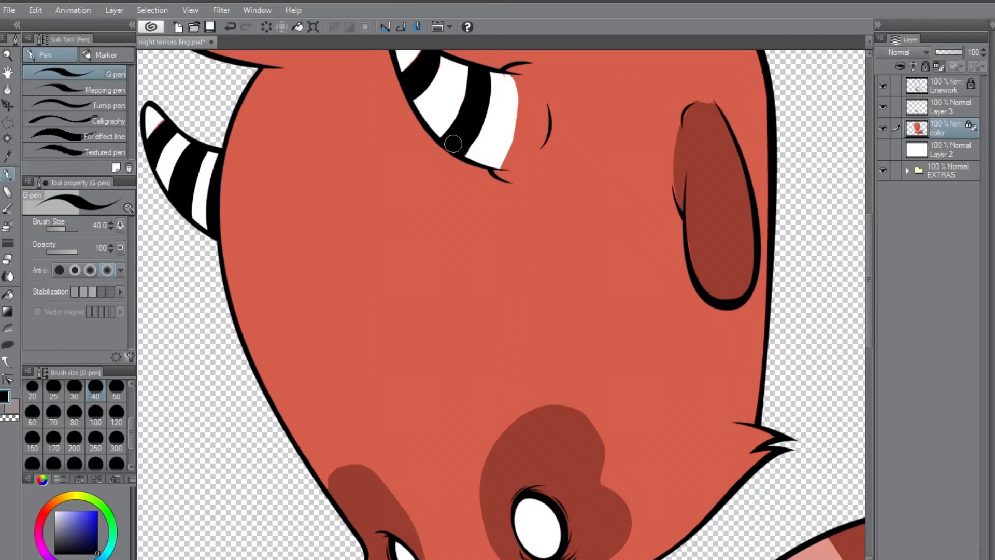
alt+click(506, 95)
drag(503, 77, 501, 84)
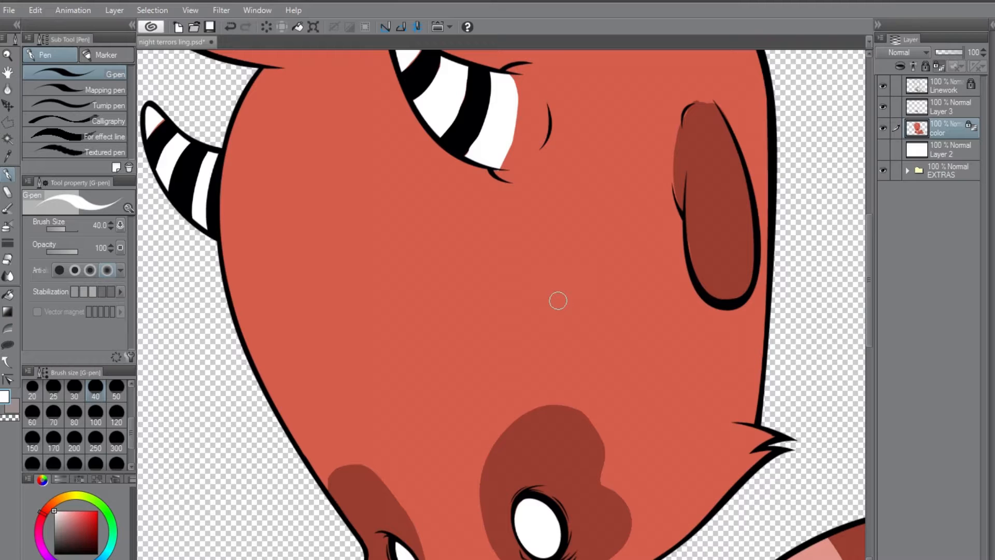
Step: Touch up the ear's tip and front edge on the color layer with its sampled dark red and the base red around it
scroll(558, 301, down, 3)
key(h)
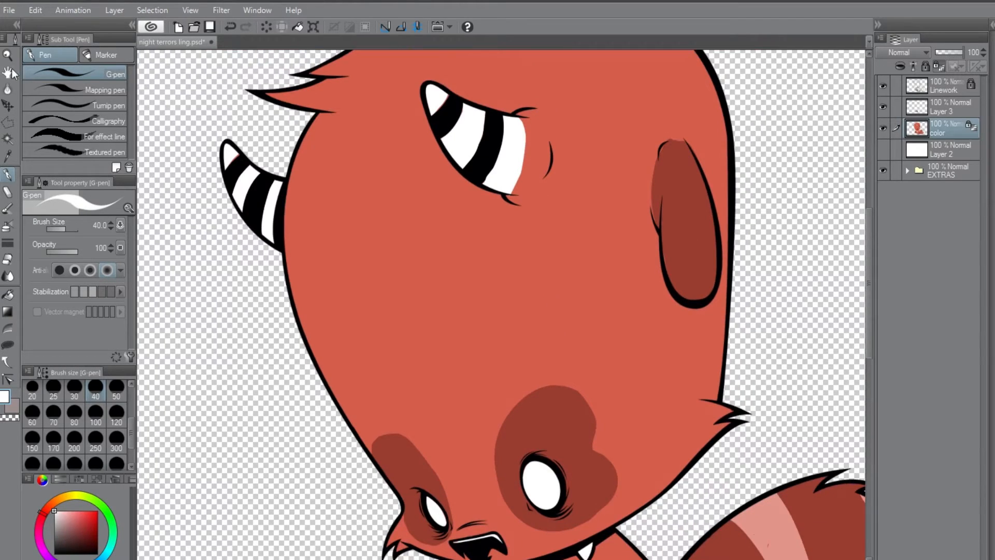
scroll(499, 198, up, 3)
drag(499, 197, 517, 340)
alt+click(560, 259)
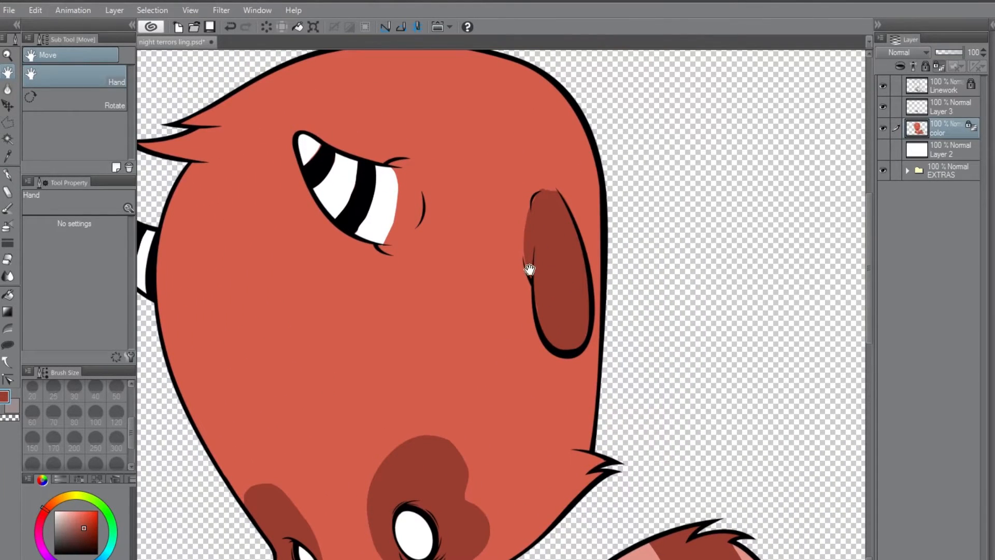
click(8, 177)
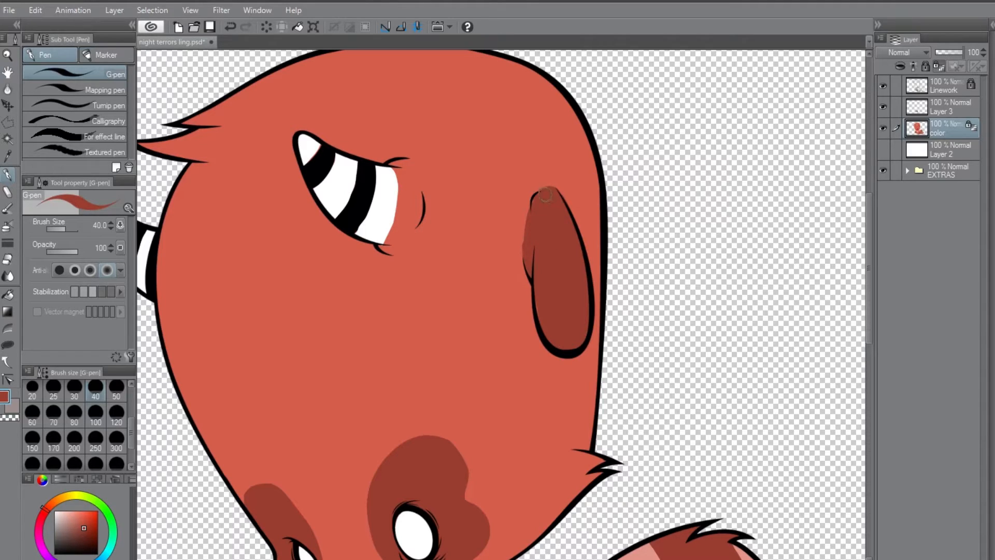
alt+click(523, 233)
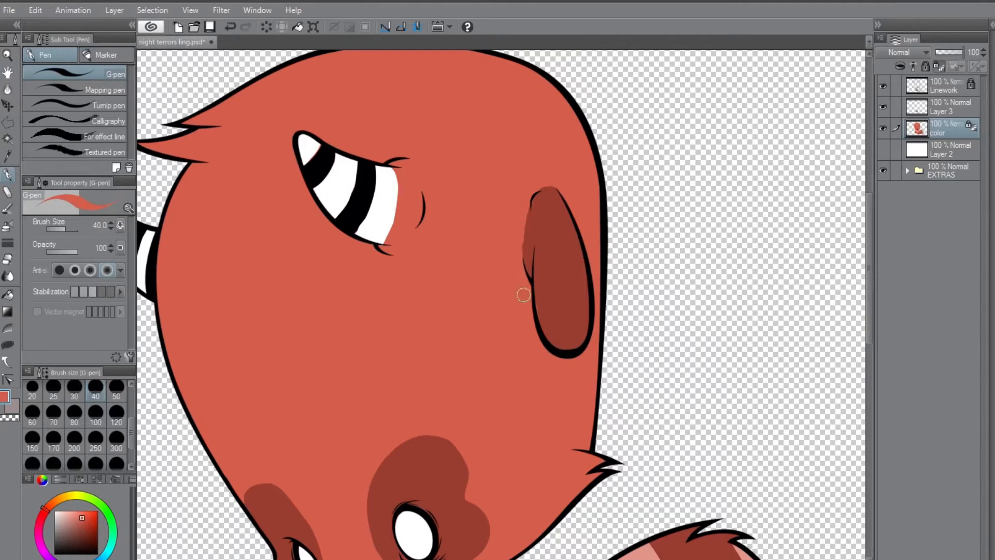
alt+click(547, 207)
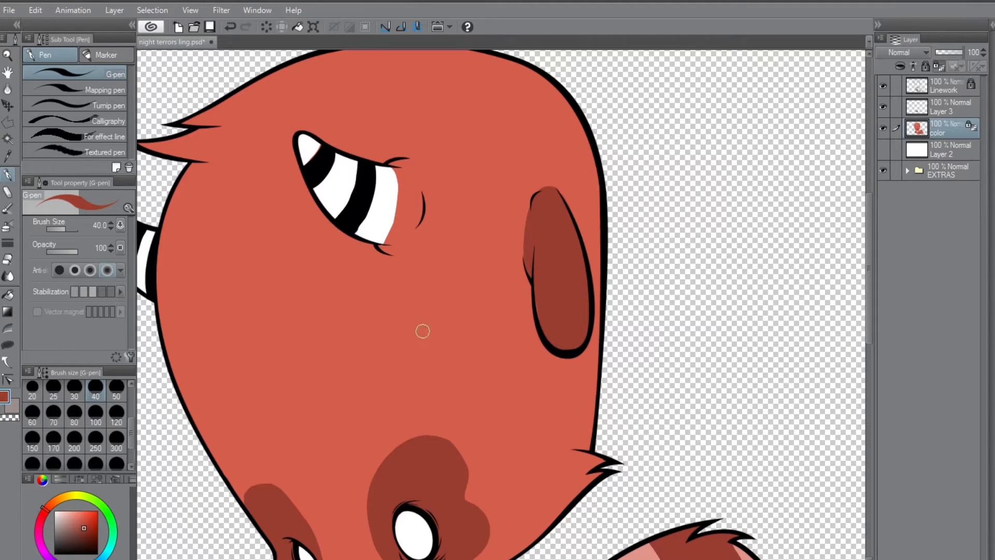
Step: Paint the narrow sliver at the neck beside the pink chest with the sampled base red
key(h)
drag(520, 440, 519, 355)
drag(486, 516, 527, 349)
drag(527, 455, 527, 330)
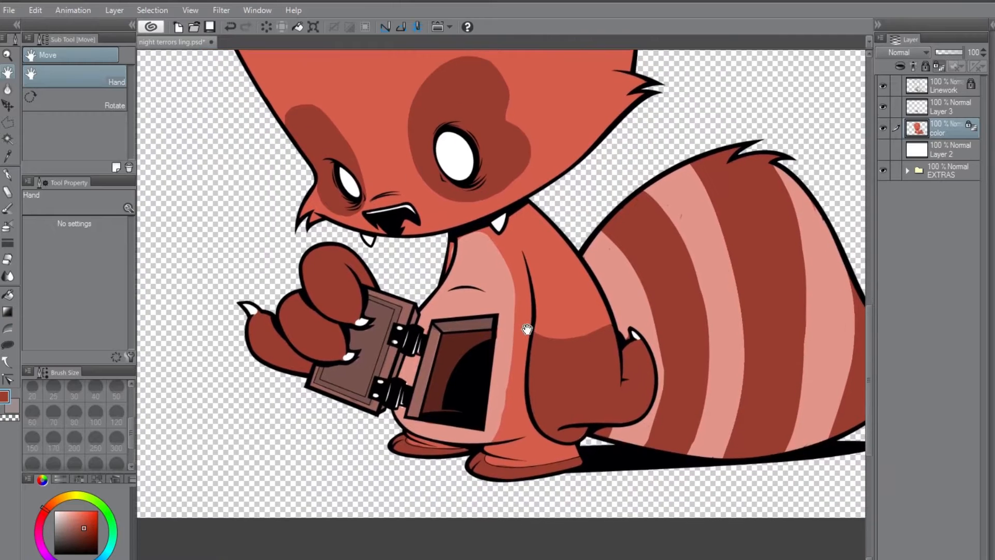
alt+click(514, 243)
drag(453, 250, 448, 261)
key(p)
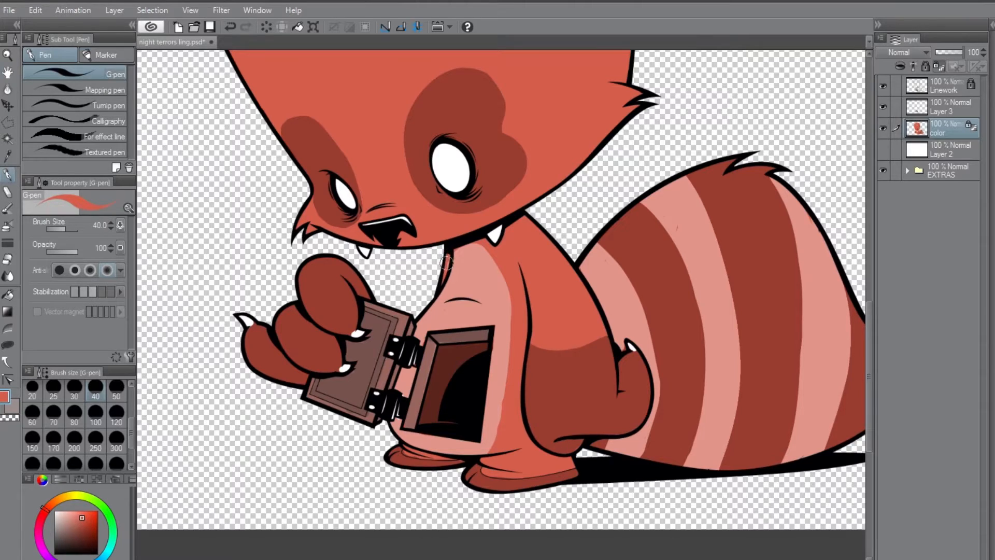
Step: Clean up the chest and tail stripes on the color layer with the sampled pink and dark red
alt+click(431, 304)
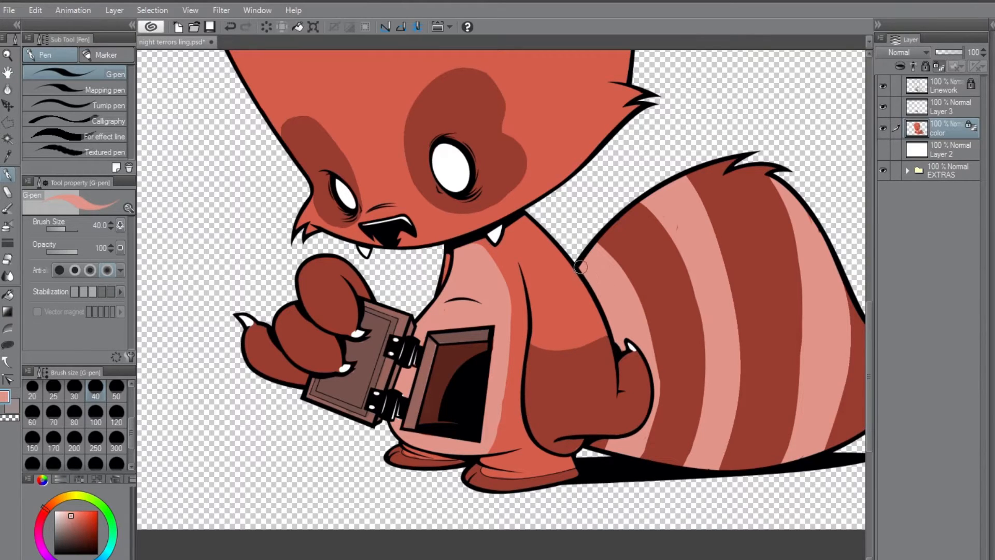
alt+click(635, 231)
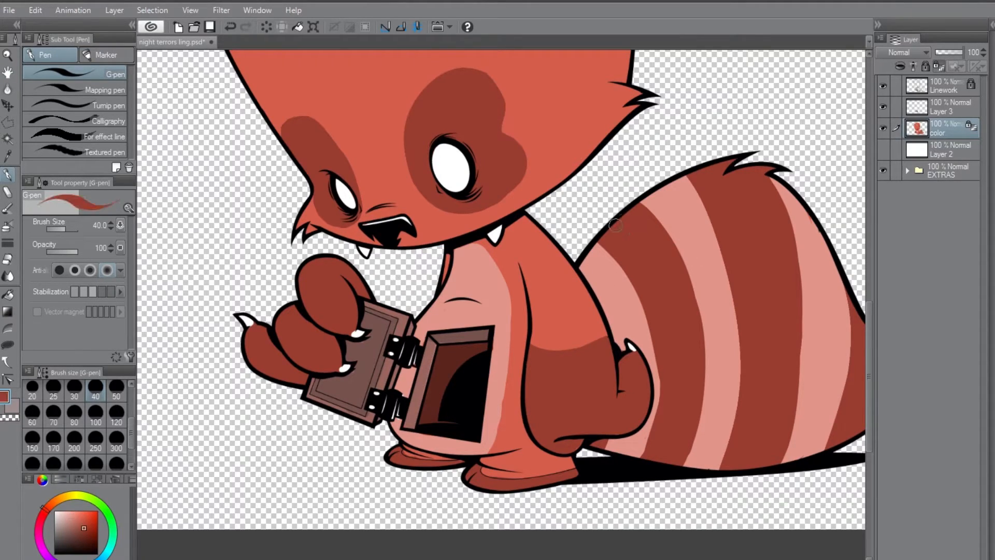
mouse_move(811, 453)
mouse_down()
mouse_move(801, 455)
mouse_move(808, 438)
mouse_move(799, 455)
mouse_move(816, 453)
mouse_move(790, 460)
mouse_up()
alt+click(813, 432)
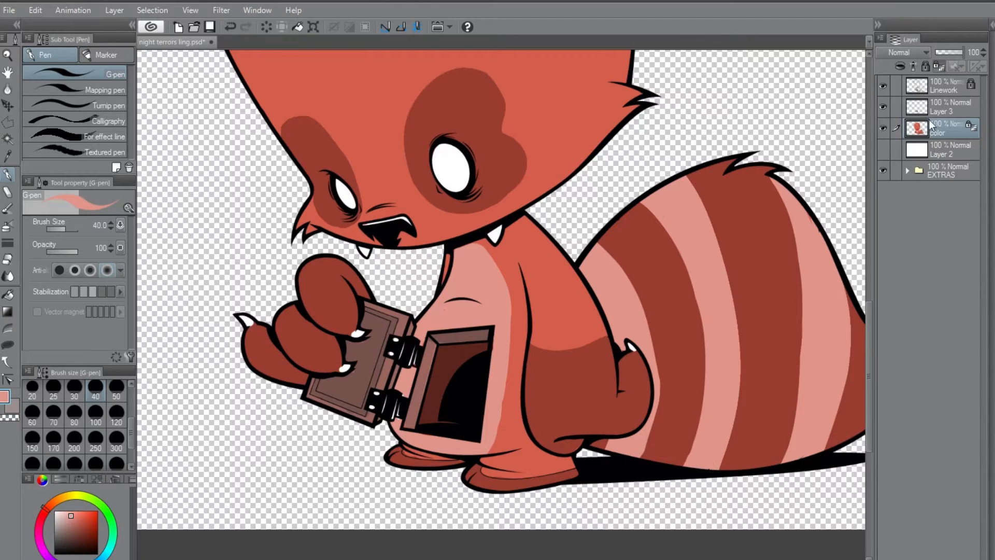
Step: Touch up the chest door, hinge area and opening frame on Layer 3 with sampled browns, pink and dark interior red
key(alt+bracketright)
alt+click(374, 352)
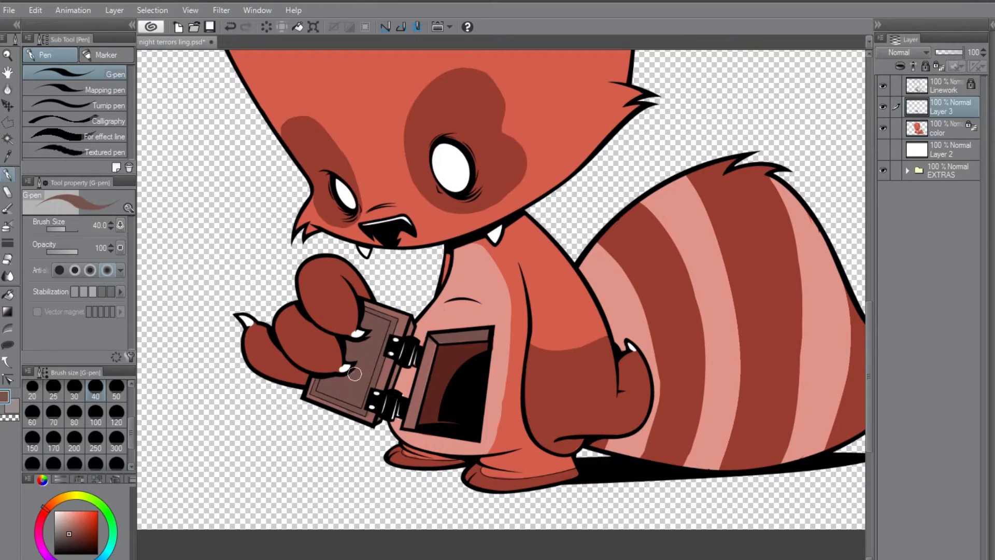
alt+click(403, 389)
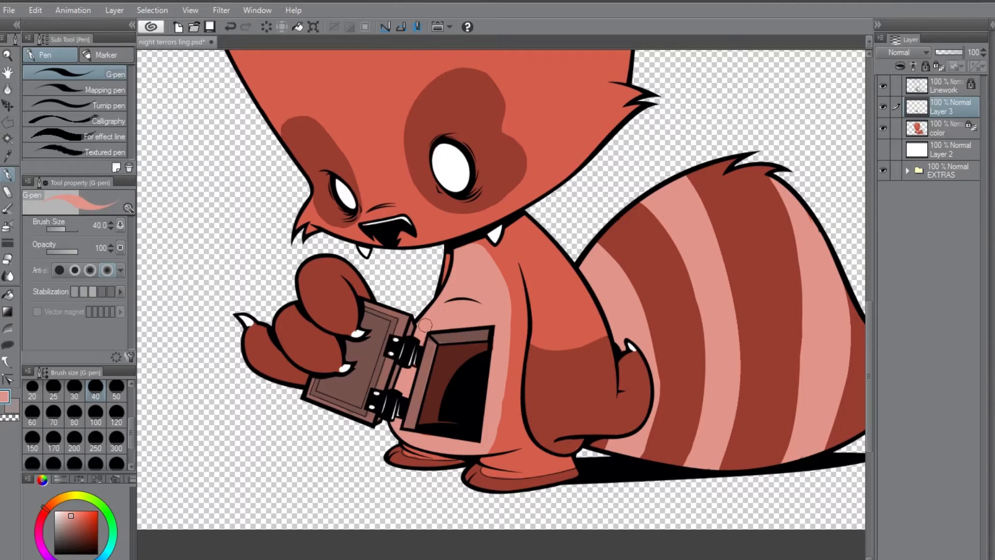
alt+click(438, 340)
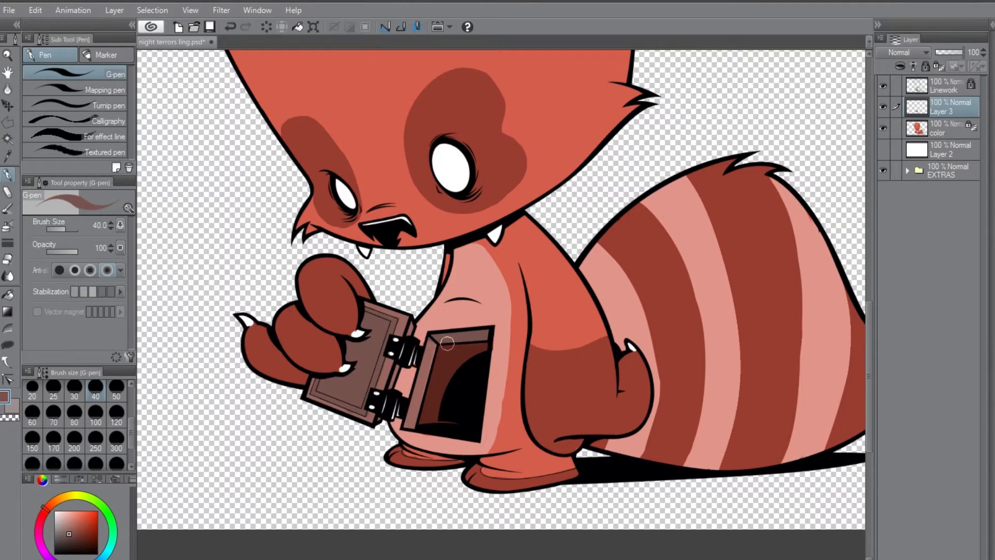
alt+click(458, 361)
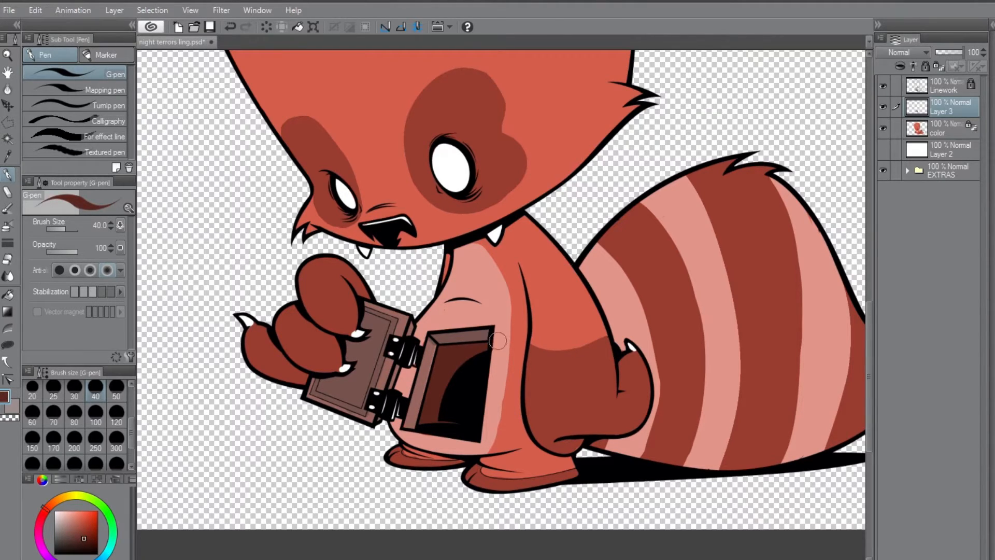
Step: Touch up the belly beside the opening and both feet on the color layer with sampled pink, base red and dark red
click(950, 131)
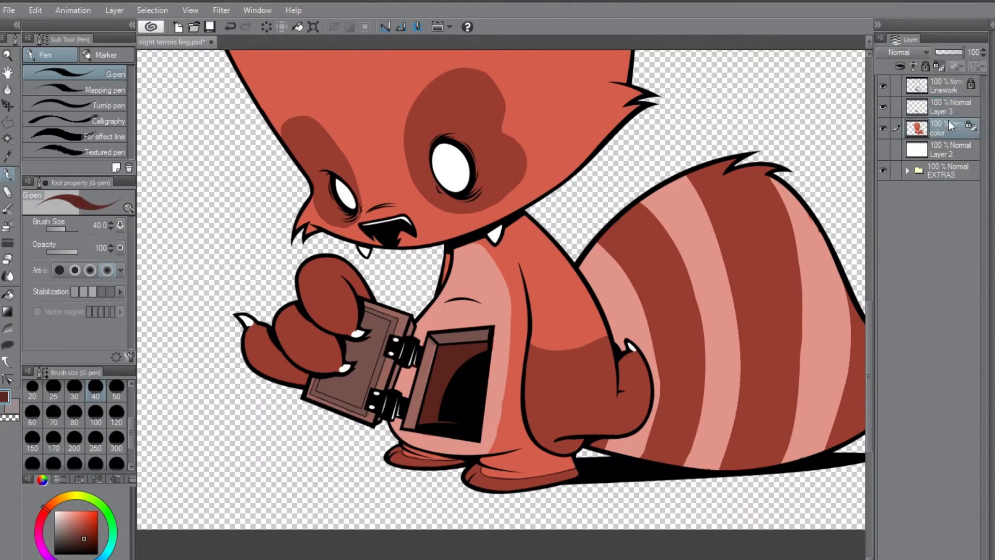
alt+click(505, 346)
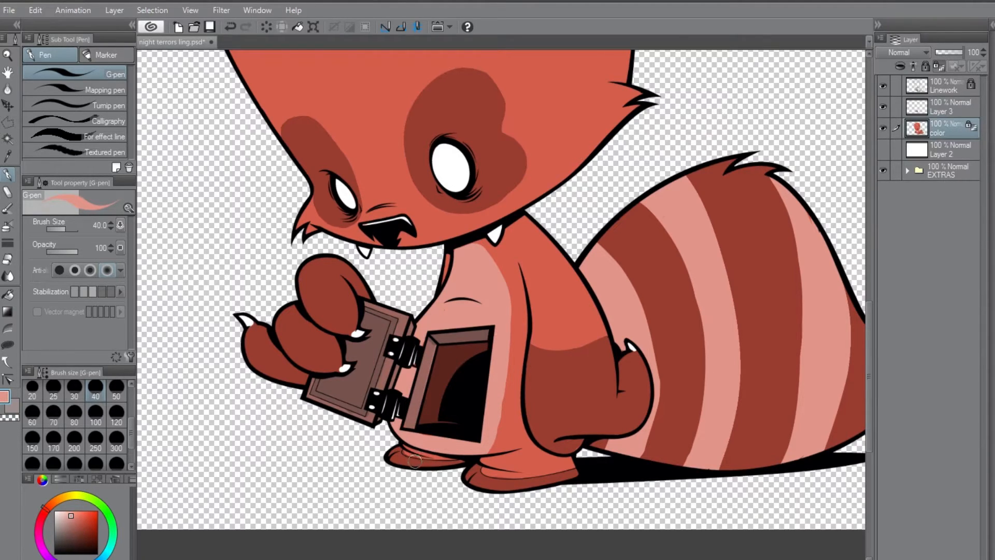
alt+click(512, 464)
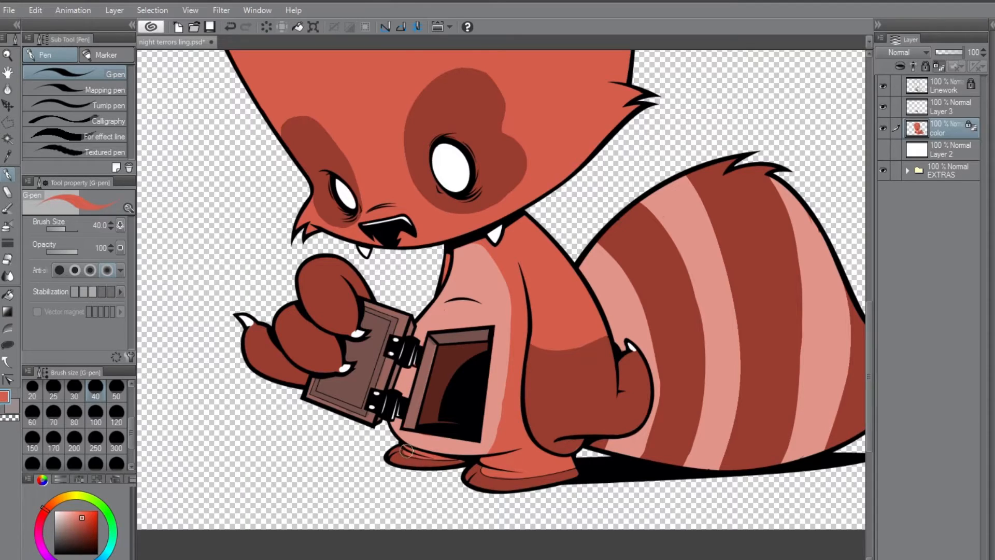
drag(409, 454, 421, 449)
alt+click(429, 462)
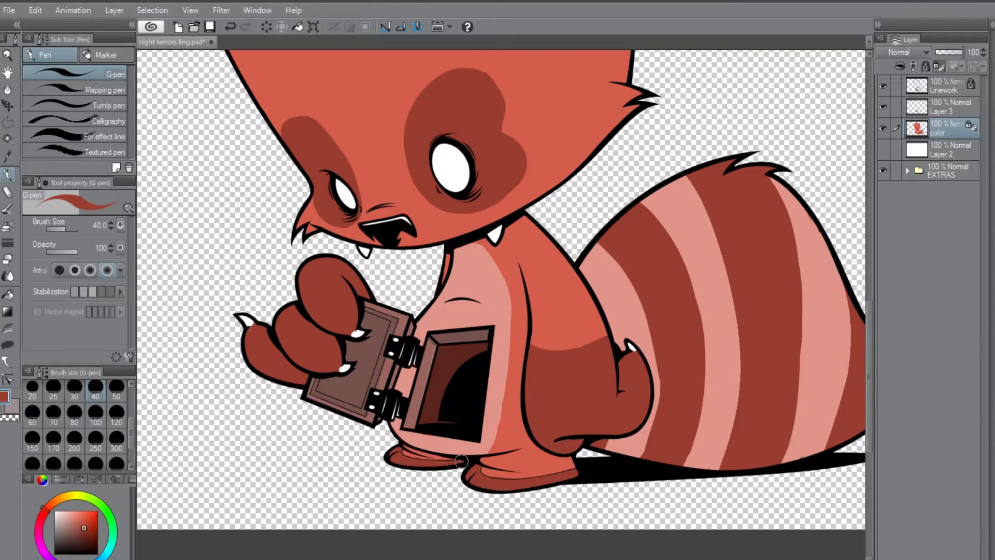
alt+click(497, 476)
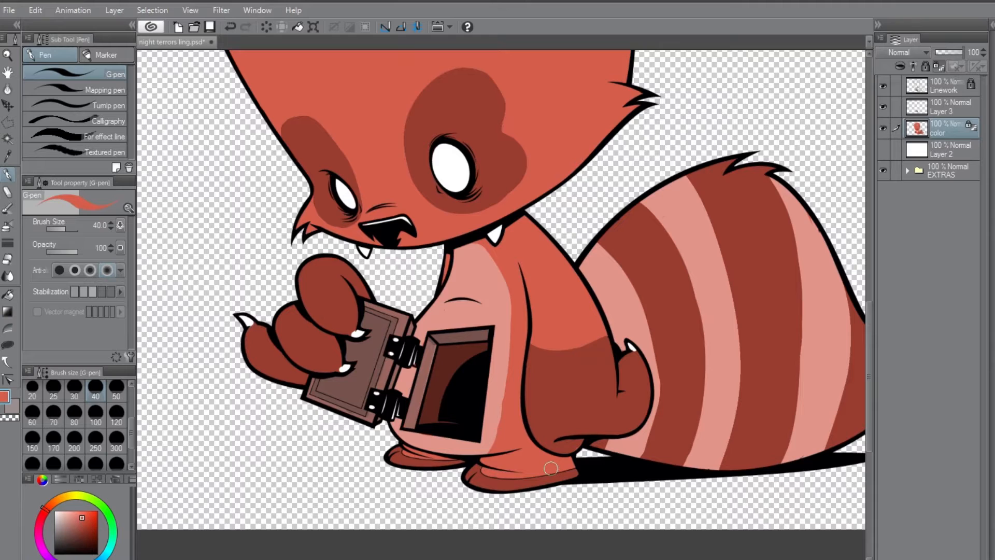
Step: Add a new layer directly above Layer 3 and set its opacity to 30%
scroll(551, 468, down, 2)
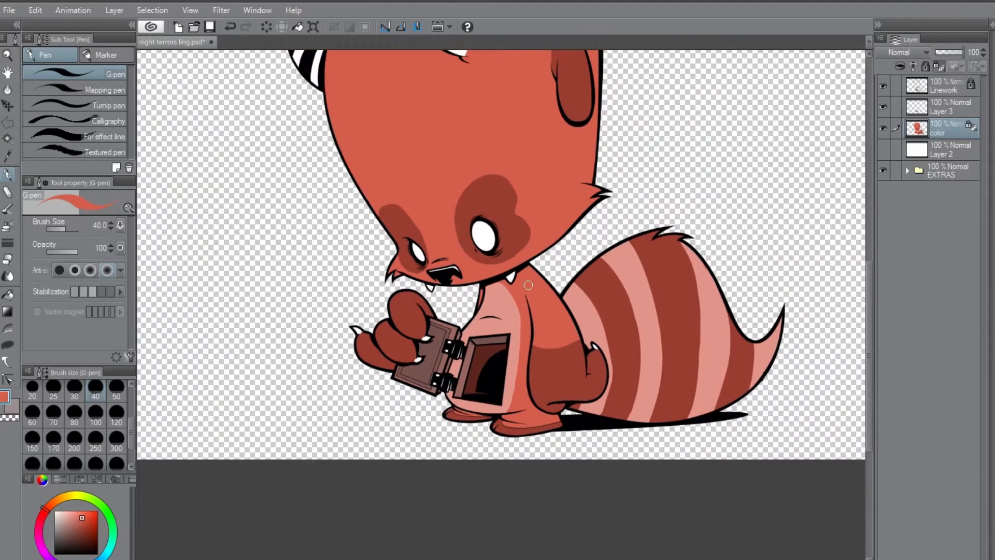
click(9, 73)
scroll(560, 334, up, 2)
drag(559, 333, 593, 313)
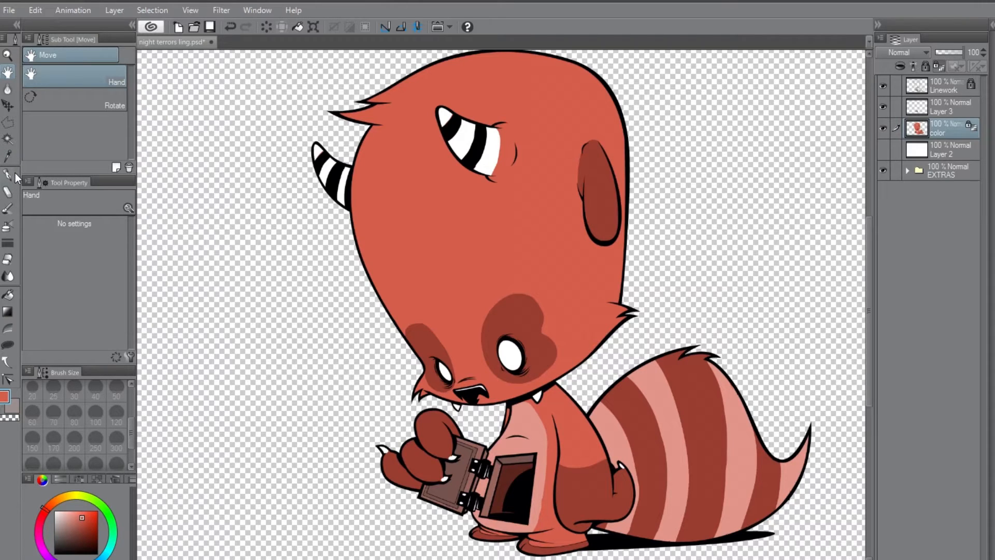
scroll(549, 389, down, 2)
scroll(554, 384, up, 2)
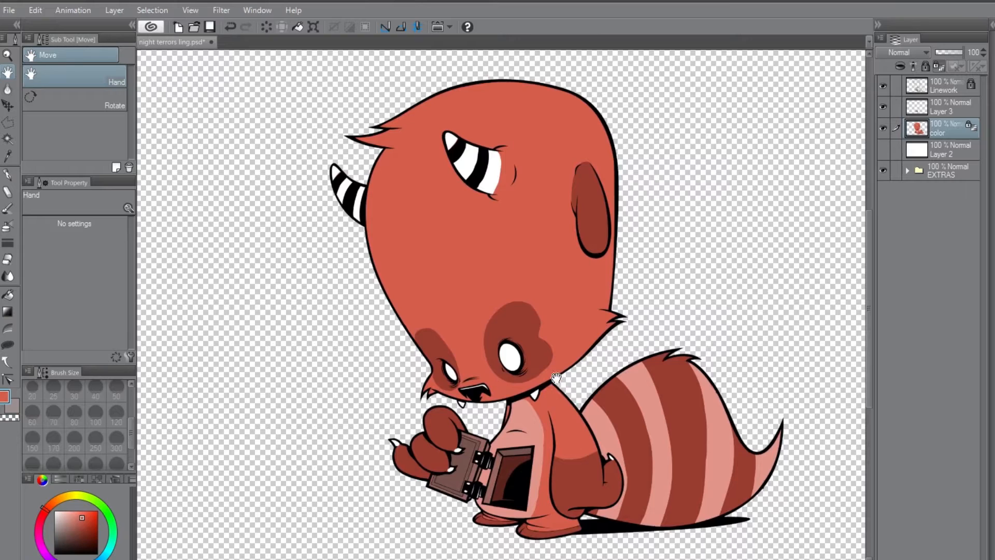
click(942, 106)
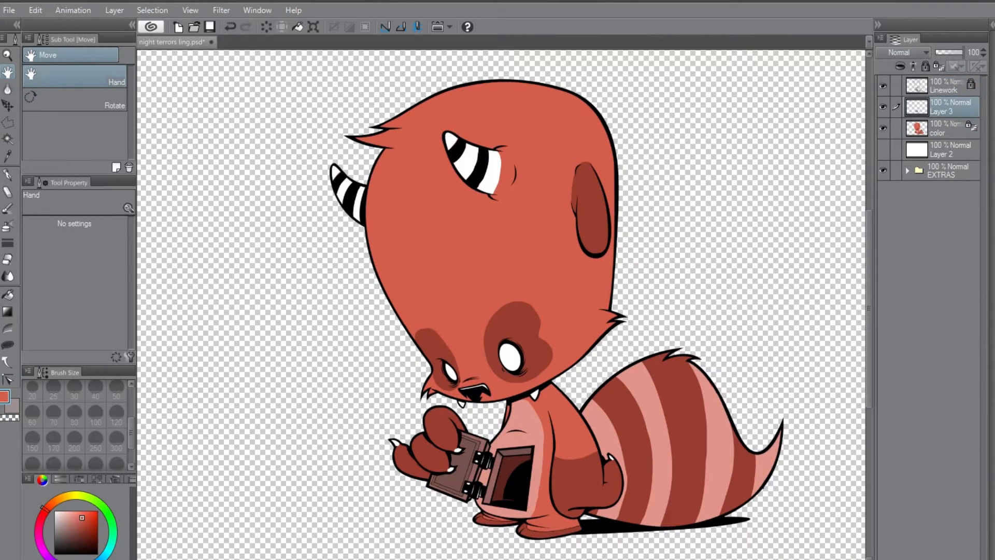
key(ctrl+shift+n)
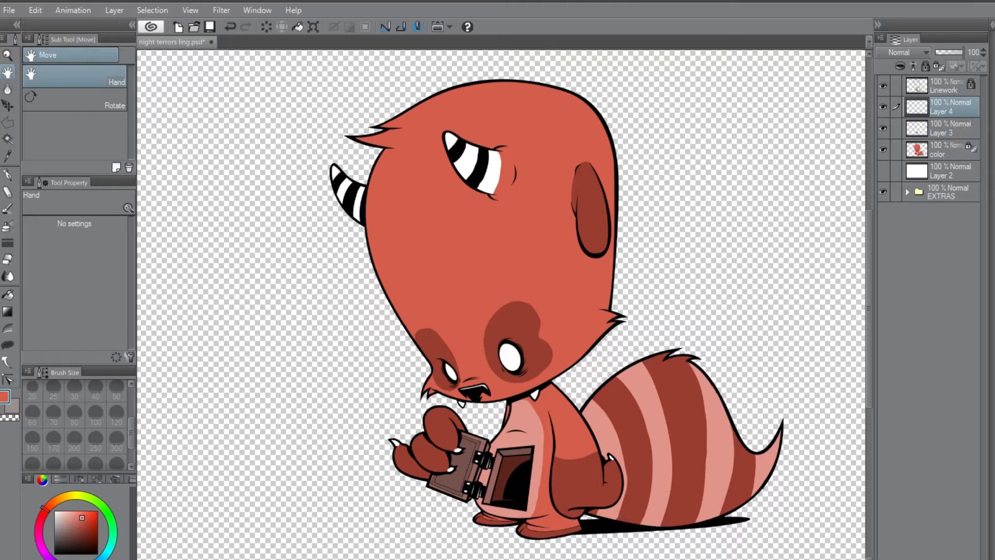
drag(950, 54, 945, 54)
drag(941, 55, 943, 54)
Step: Set up the G-pen at brush size 100 with a dark maroon color for painting on Layer 4
alt+click(576, 483)
key(c)
key(c)
click(11, 176)
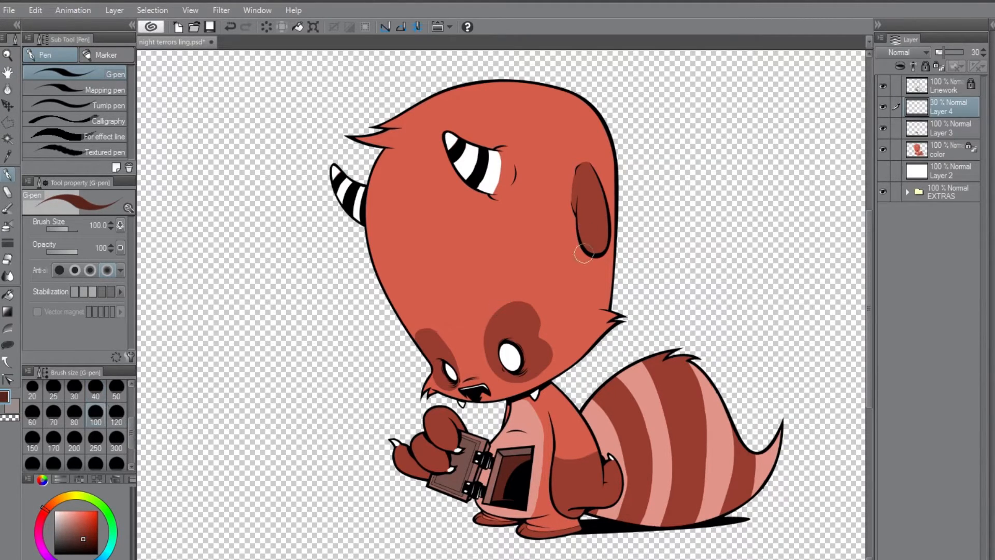
Step: Paint maroon shadow along the back and jaw edge of the head on Layer 4 and sketch an arrow marking the light direction
mouse_move(591, 325)
mouse_down()
mouse_move(567, 360)
mouse_move(590, 332)
mouse_move(543, 381)
mouse_move(599, 325)
mouse_move(514, 394)
mouse_move(591, 336)
mouse_move(506, 395)
mouse_move(567, 358)
mouse_move(479, 396)
mouse_move(567, 362)
mouse_move(530, 382)
mouse_up()
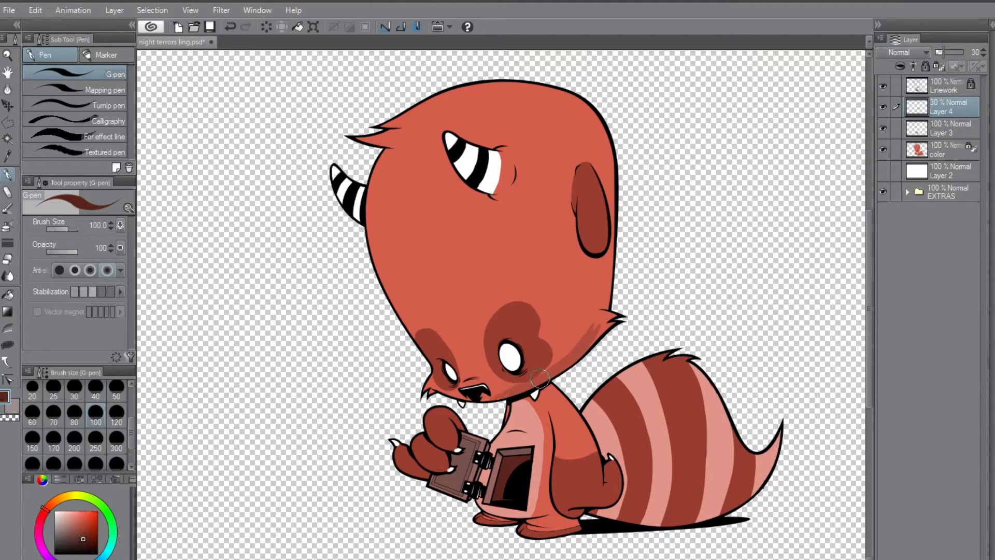
mouse_move(592, 119)
mouse_down()
mouse_move(599, 206)
mouse_move(606, 148)
mouse_move(595, 257)
mouse_move(610, 165)
mouse_move(588, 312)
mouse_move(614, 232)
mouse_move(593, 353)
mouse_up()
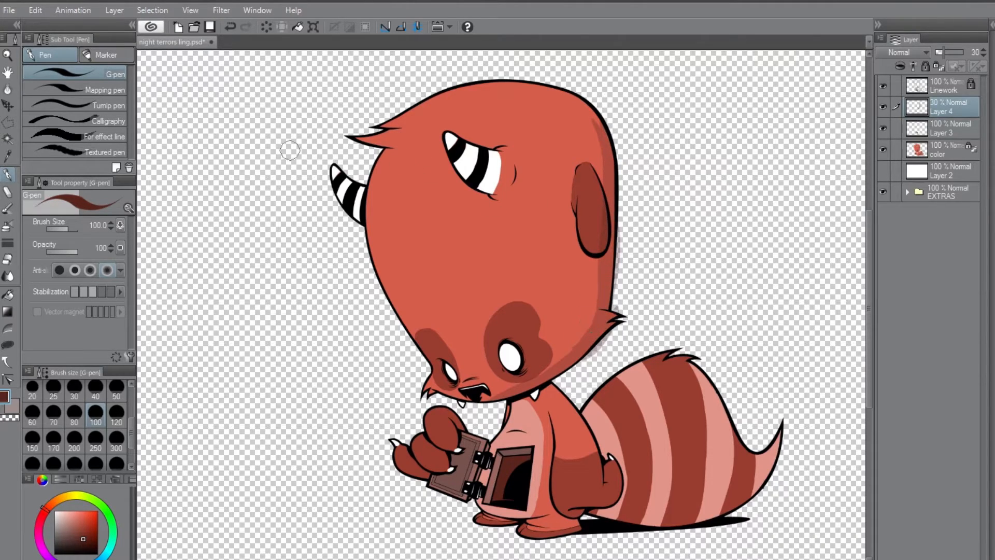
mouse_move(176, 93)
mouse_down()
mouse_move(250, 155)
mouse_move(254, 129)
mouse_up()
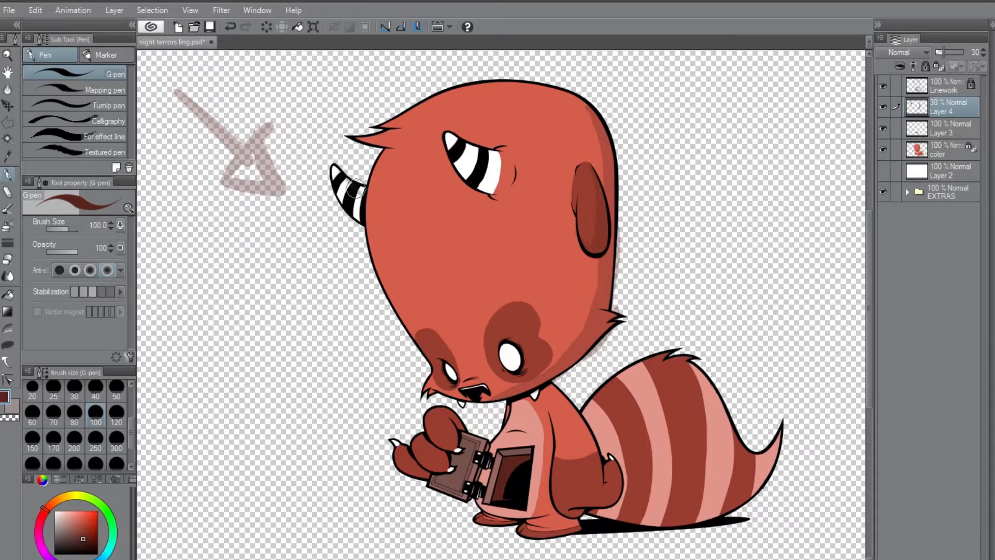
Step: Shade the bases of both horns and the back edge of the creature's near arm and hand
drag(357, 190, 358, 215)
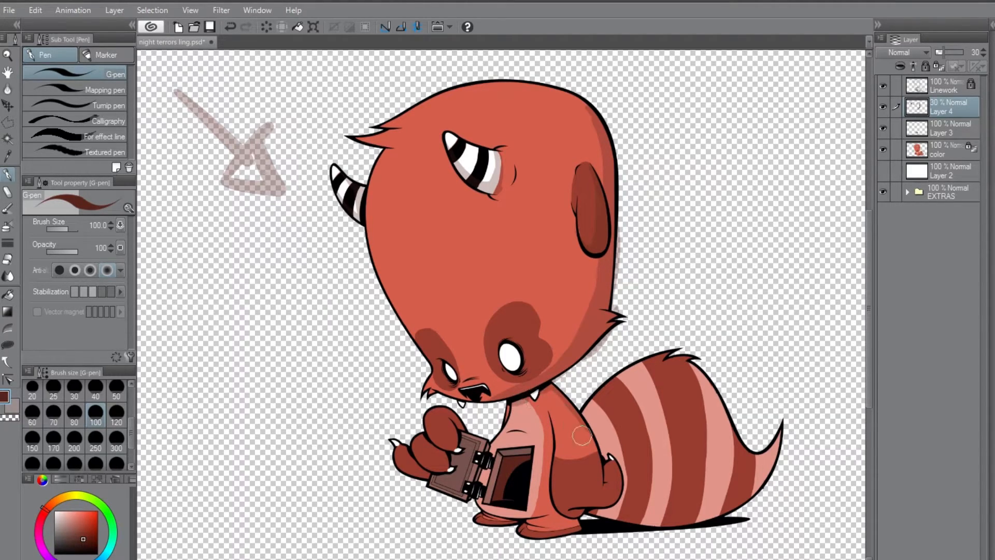
drag(563, 392, 595, 462)
drag(564, 508, 578, 501)
drag(613, 468, 606, 502)
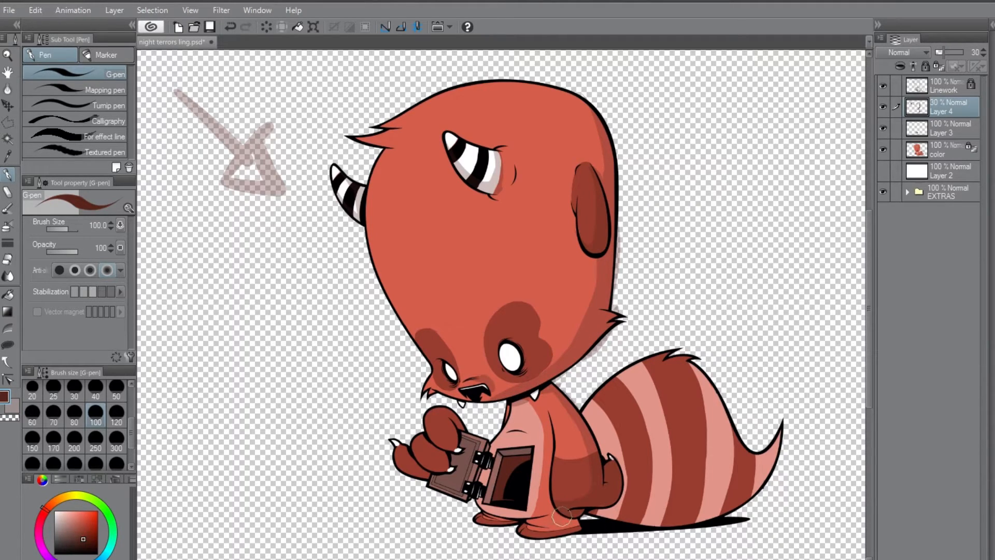
Step: Paint a shadow band along the tail's underside and beside the arm where the tail meets the body
mouse_move(596, 512)
mouse_down()
mouse_move(643, 506)
mouse_move(663, 516)
mouse_move(647, 509)
mouse_move(742, 489)
mouse_up()
mouse_move(778, 433)
mouse_down()
mouse_move(723, 505)
mouse_move(775, 442)
mouse_move(689, 515)
mouse_move(769, 460)
mouse_move(671, 517)
mouse_move(753, 482)
mouse_move(695, 500)
mouse_move(777, 431)
mouse_move(713, 505)
mouse_move(759, 462)
mouse_move(677, 510)
mouse_move(765, 468)
mouse_move(644, 513)
mouse_move(730, 492)
mouse_move(609, 512)
mouse_move(696, 510)
mouse_move(567, 525)
mouse_up()
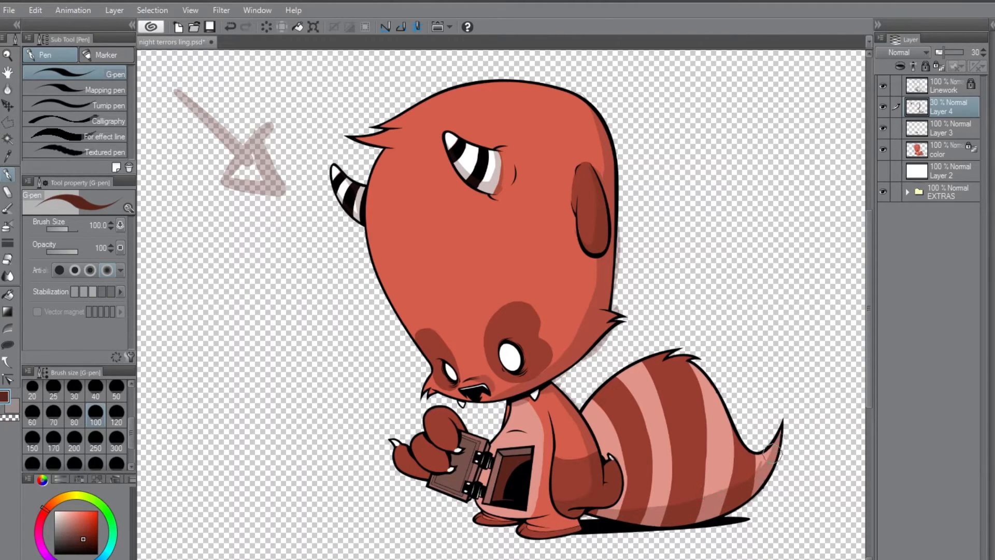
mouse_move(744, 479)
mouse_down()
mouse_move(683, 485)
mouse_move(712, 495)
mouse_move(604, 501)
mouse_up()
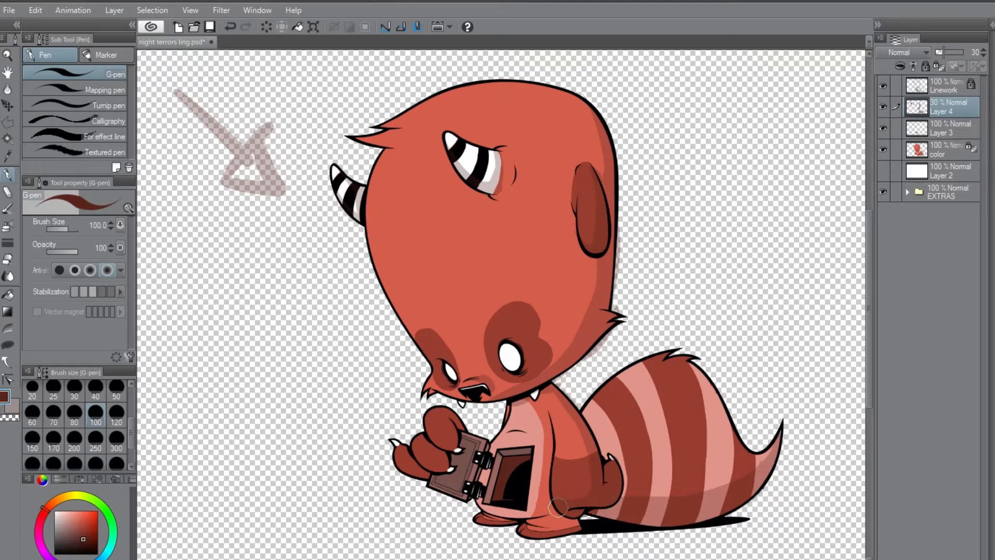
mouse_move(586, 427)
mouse_down()
mouse_move(601, 463)
mouse_move(582, 412)
mouse_move(611, 474)
mouse_move(594, 442)
mouse_up()
mouse_move(616, 522)
mouse_down()
mouse_move(601, 501)
mouse_move(766, 524)
mouse_up()
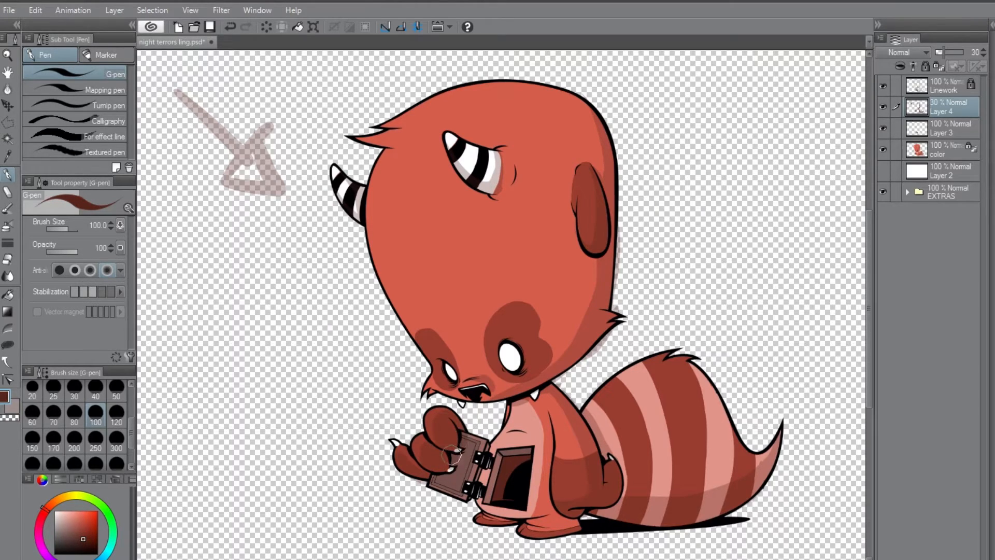
Step: Add shadows around the chest opening and belly, higher up the tail, and on the neck beneath the chin
mouse_move(514, 486)
mouse_down()
mouse_move(490, 513)
mouse_move(549, 506)
mouse_move(549, 469)
mouse_up()
drag(553, 432, 545, 486)
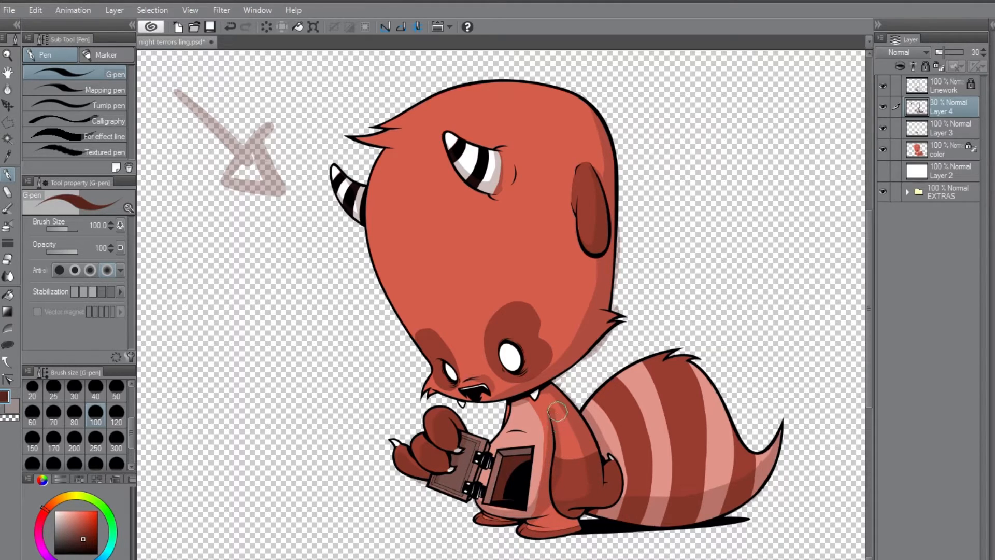
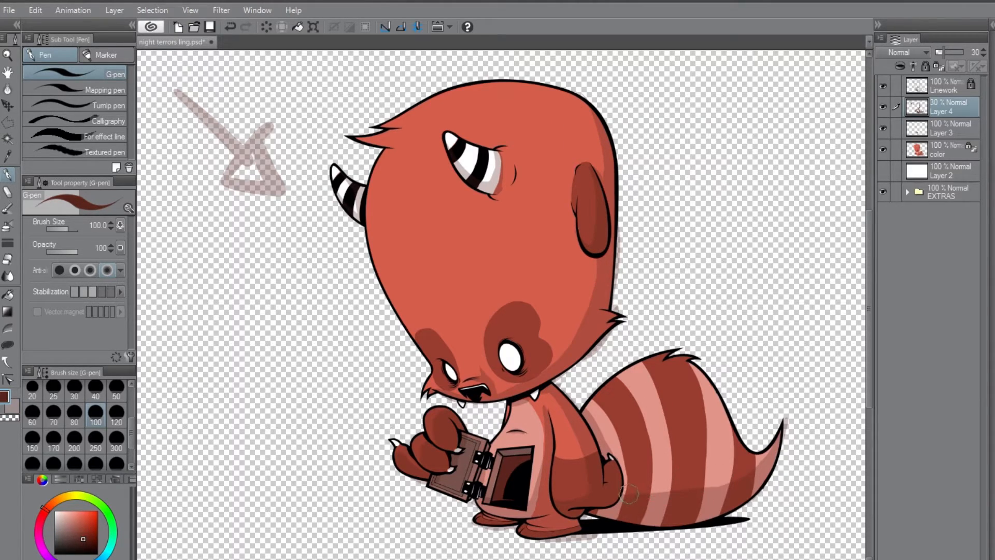
mouse_move(625, 480)
mouse_down()
mouse_move(622, 501)
mouse_move(734, 475)
mouse_move(689, 499)
mouse_move(755, 457)
mouse_move(617, 475)
mouse_move(734, 464)
mouse_up()
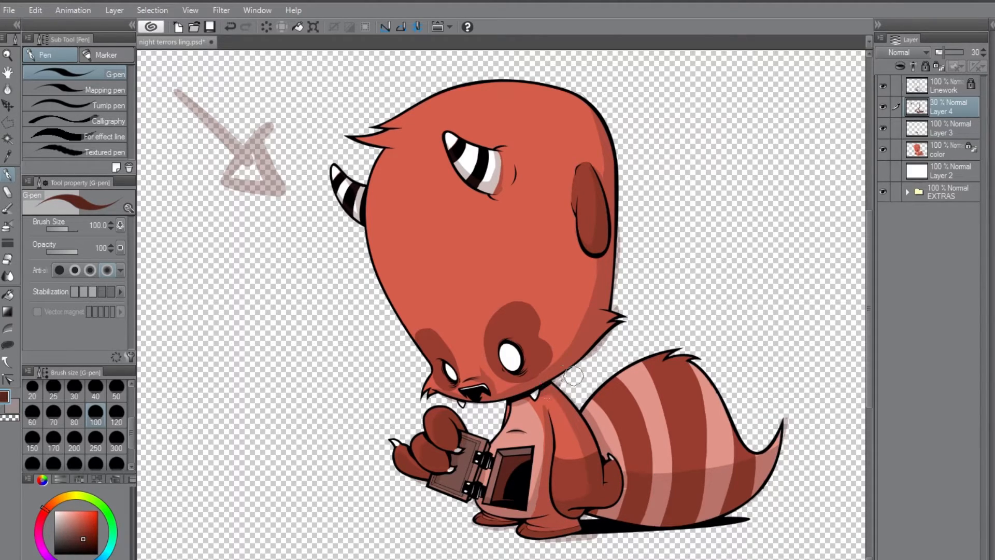
drag(516, 400, 562, 385)
drag(499, 407, 523, 406)
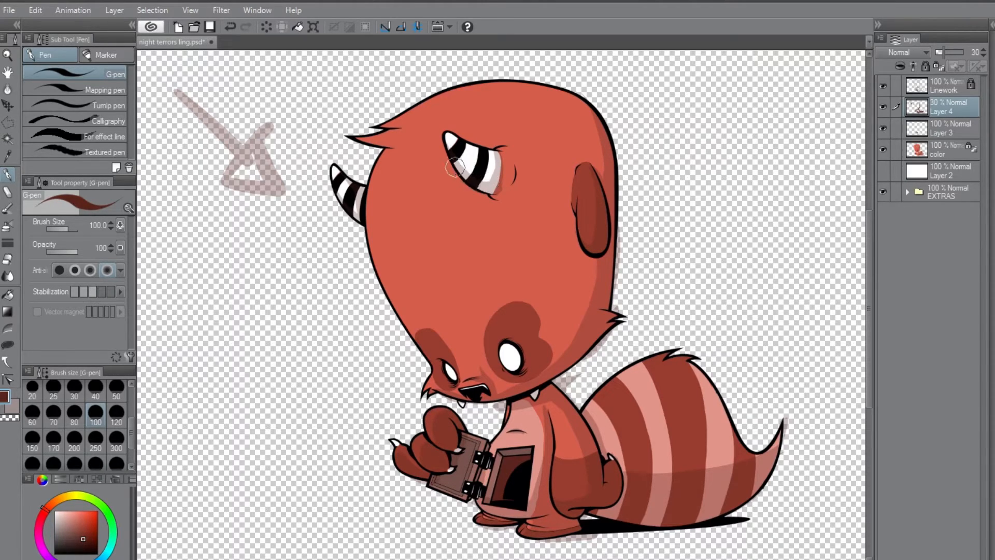
Step: Rework the shadows on both horns and broaden the shadow along the back of the head
mouse_move(342, 182)
mouse_down()
mouse_move(348, 197)
mouse_move(337, 172)
mouse_move(358, 182)
mouse_move(356, 202)
mouse_up()
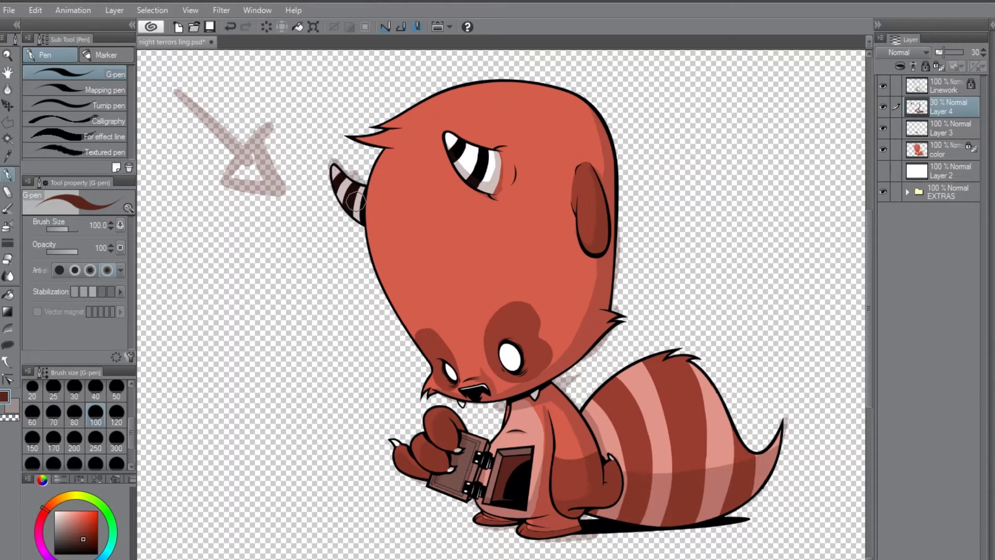
key(ctrl+z)
key(ctrl+z)
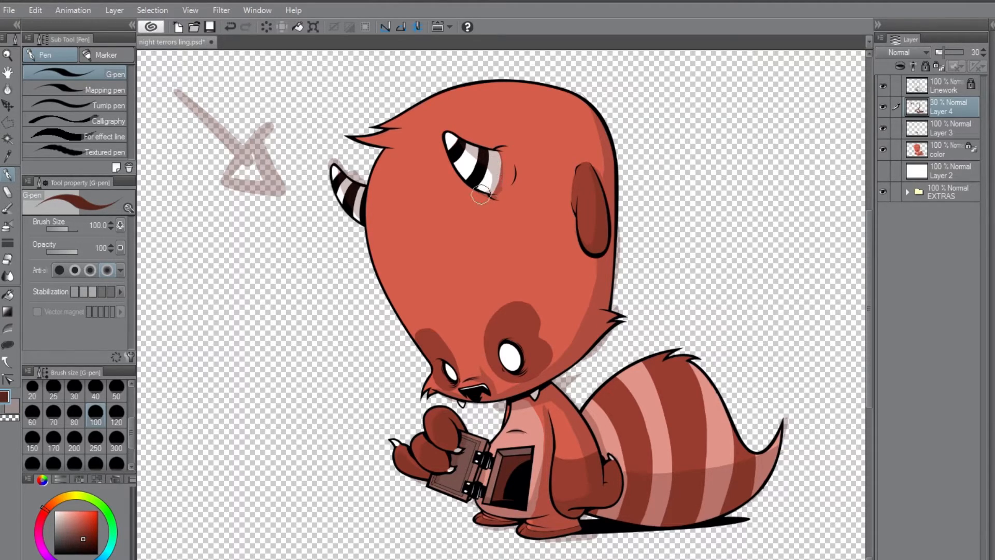
mouse_move(498, 189)
mouse_down()
mouse_move(508, 160)
mouse_move(515, 174)
mouse_up()
mouse_move(571, 220)
mouse_down()
mouse_move(586, 258)
mouse_move(577, 320)
mouse_move(593, 274)
mouse_move(561, 359)
mouse_move(581, 317)
mouse_move(518, 389)
mouse_up()
mouse_move(574, 104)
mouse_down()
mouse_move(598, 185)
mouse_move(587, 106)
mouse_move(606, 180)
mouse_move(589, 117)
mouse_move(583, 184)
mouse_move(595, 172)
mouse_move(603, 220)
mouse_move(589, 169)
mouse_move(586, 258)
mouse_move(580, 239)
mouse_move(604, 200)
mouse_up()
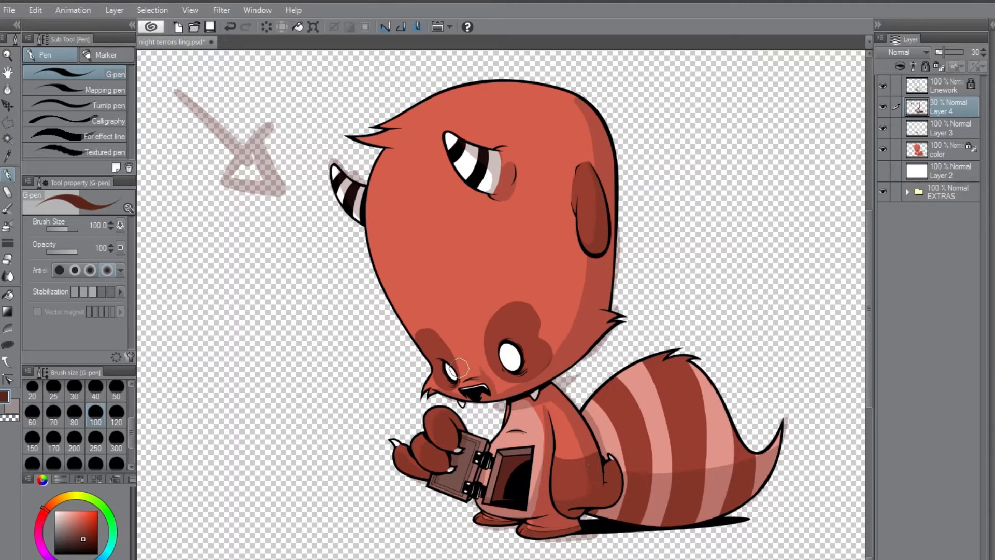
Step: Set the G-pen brush size to 25 and try small shadow strokes on the face
click(62, 388)
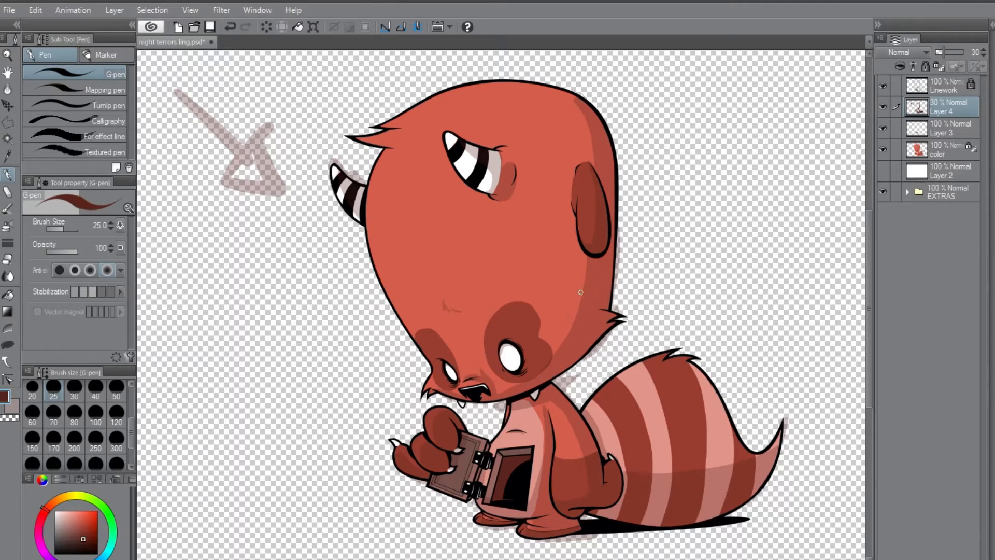
key(ctrl+z)
drag(503, 346, 517, 347)
Step: Fill the pale pink tail stripes and the tail tip with white on the color layer
click(950, 152)
drag(85, 518, 33, 493)
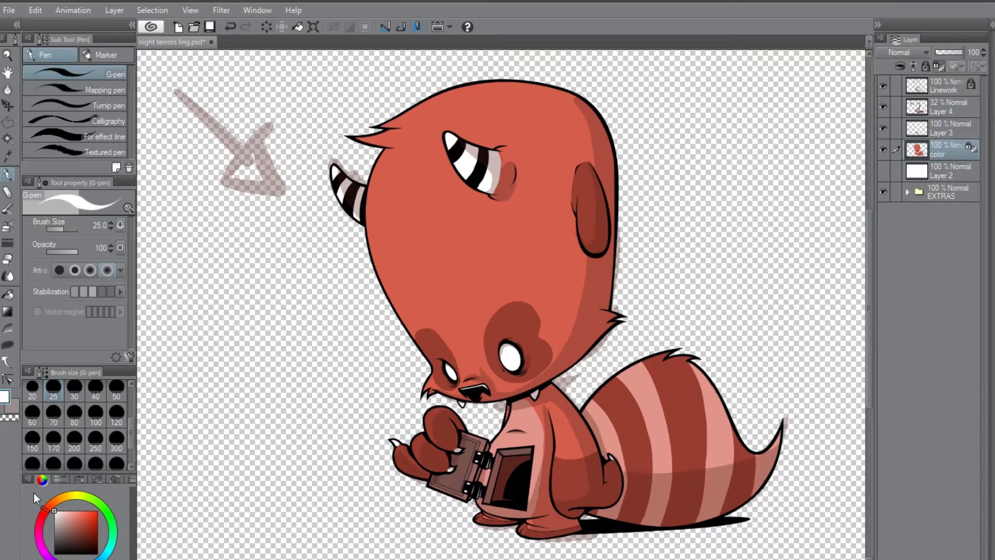
click(9, 294)
click(769, 457)
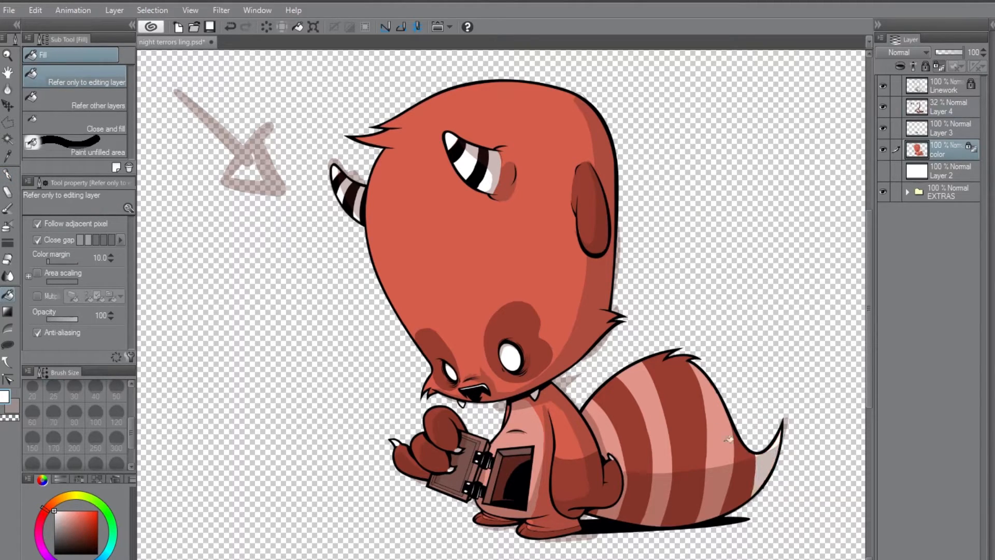
click(727, 438)
click(670, 444)
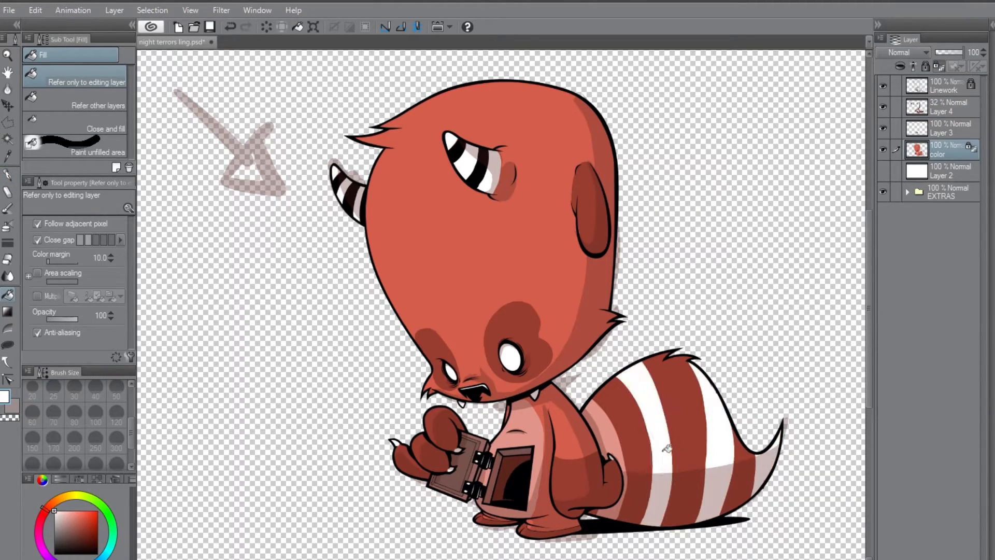
click(614, 435)
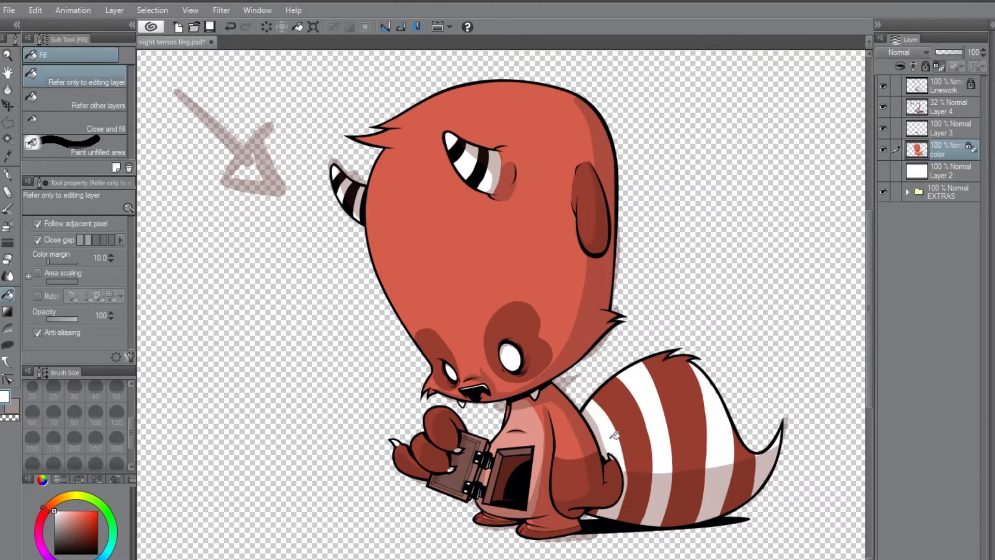
Step: Paint over the shadow on the forehead horn with the white G-pen on Layer 4
click(8, 177)
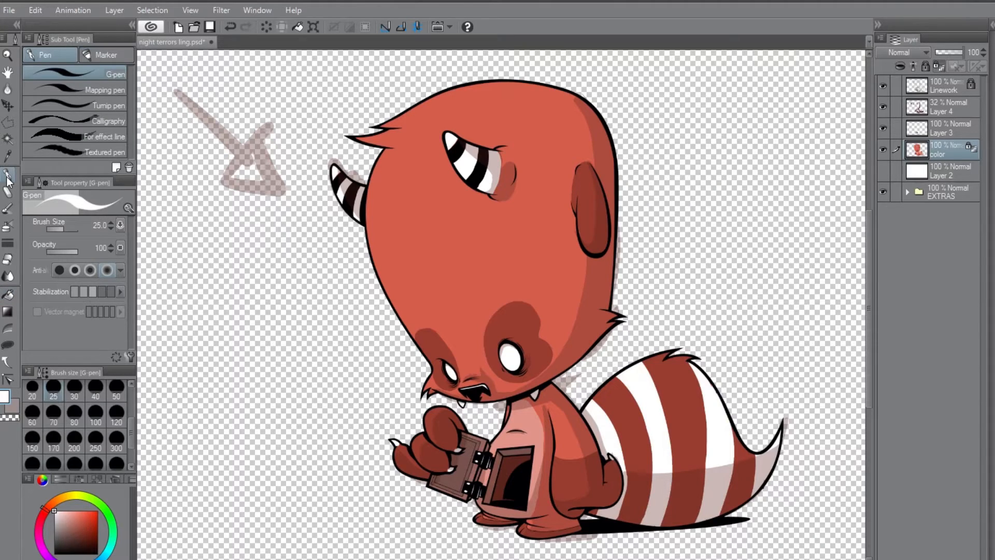
click(949, 109)
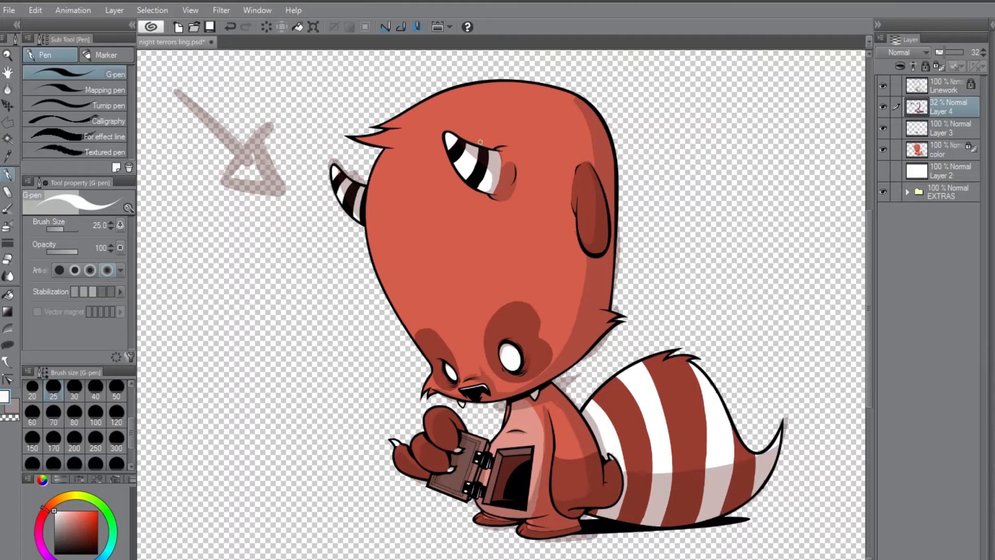
mouse_move(471, 155)
mouse_down()
mouse_move(503, 176)
mouse_move(499, 147)
mouse_move(518, 193)
mouse_move(476, 169)
mouse_move(482, 190)
mouse_up()
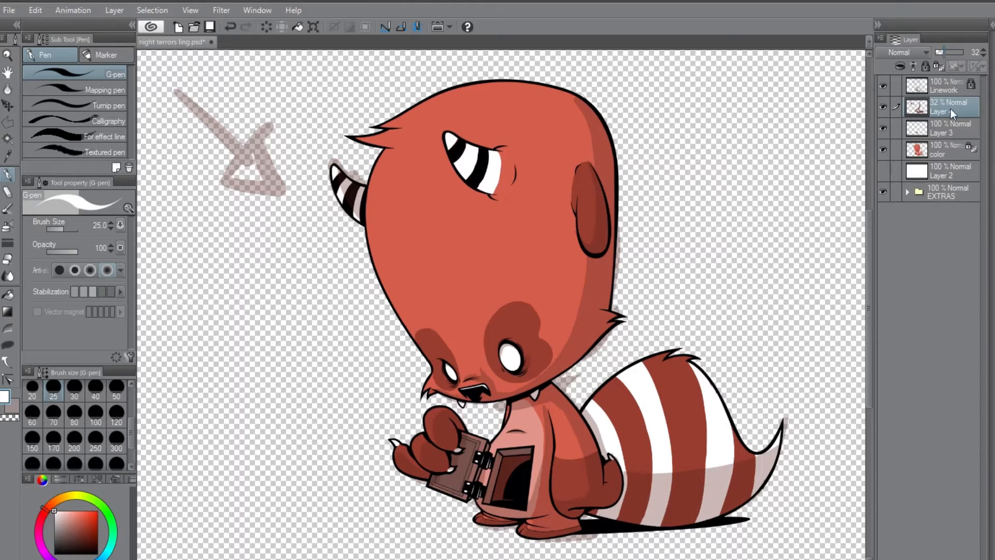
Step: Raise Layer 4 to 100% opacity and repaint the forehead horn's shadow with the maroon sampled from the existing shading
drag(942, 57, 966, 54)
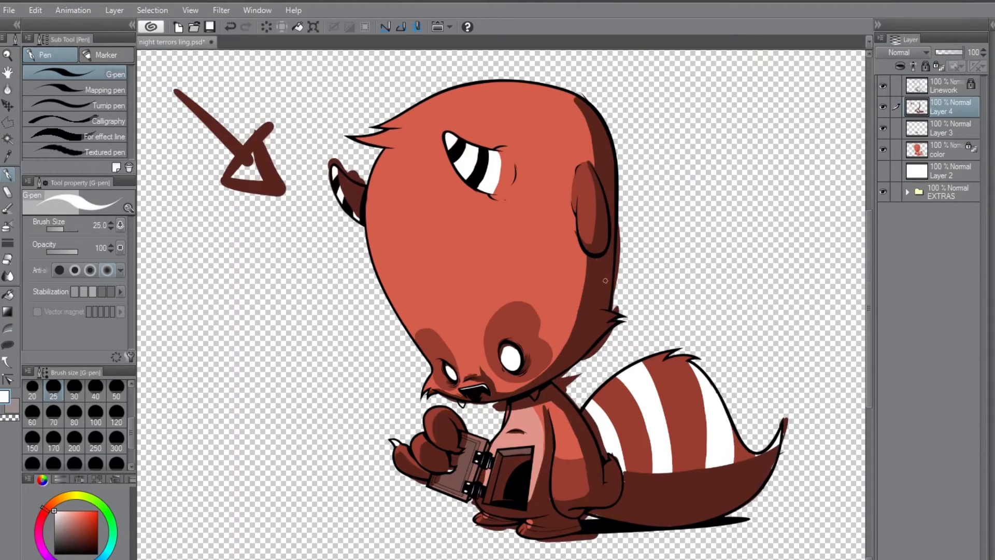
alt+click(602, 247)
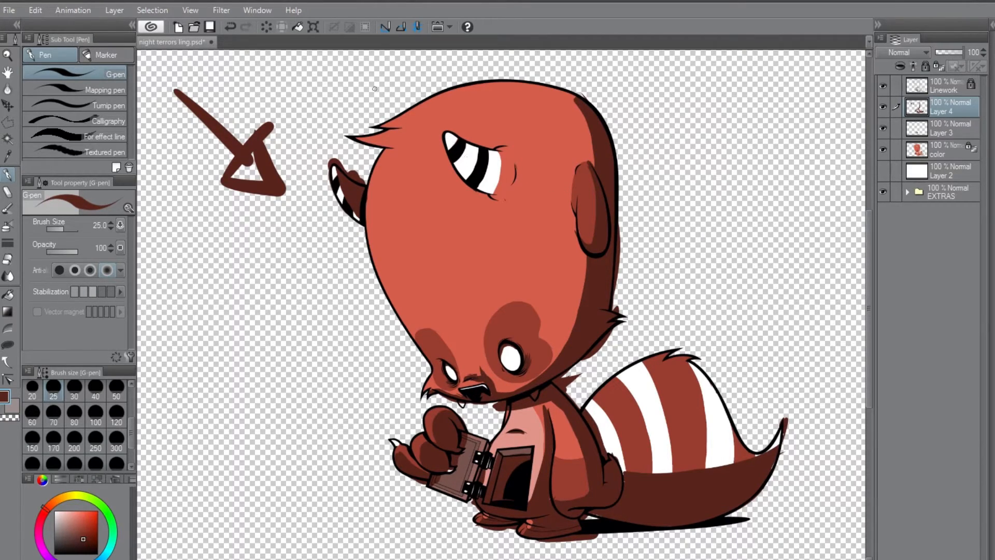
mouse_move(468, 161)
mouse_down()
mouse_move(487, 183)
mouse_move(457, 149)
mouse_move(483, 178)
mouse_move(475, 164)
mouse_move(490, 174)
mouse_move(475, 158)
mouse_move(499, 159)
mouse_move(474, 152)
mouse_move(486, 169)
mouse_move(508, 172)
mouse_move(488, 157)
mouse_move(515, 167)
mouse_move(492, 158)
mouse_move(514, 169)
mouse_move(502, 193)
mouse_move(497, 174)
mouse_move(509, 182)
mouse_move(507, 164)
mouse_move(514, 167)
mouse_move(503, 161)
mouse_move(515, 183)
mouse_move(497, 181)
mouse_move(508, 159)
mouse_move(524, 180)
mouse_move(510, 200)
mouse_move(524, 167)
mouse_move(507, 197)
mouse_up()
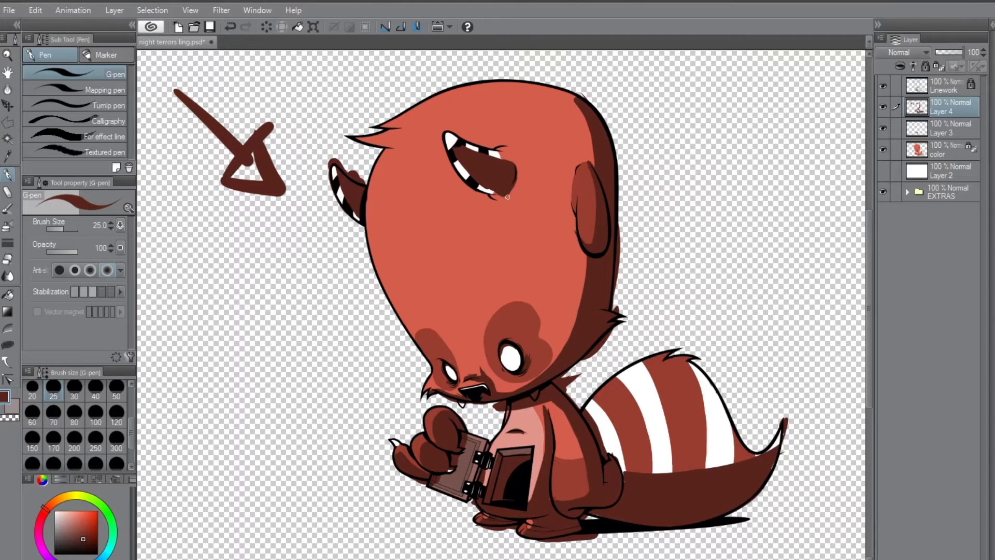
Step: Set Layer 4's opacity to 30%
drag(948, 52, 938, 53)
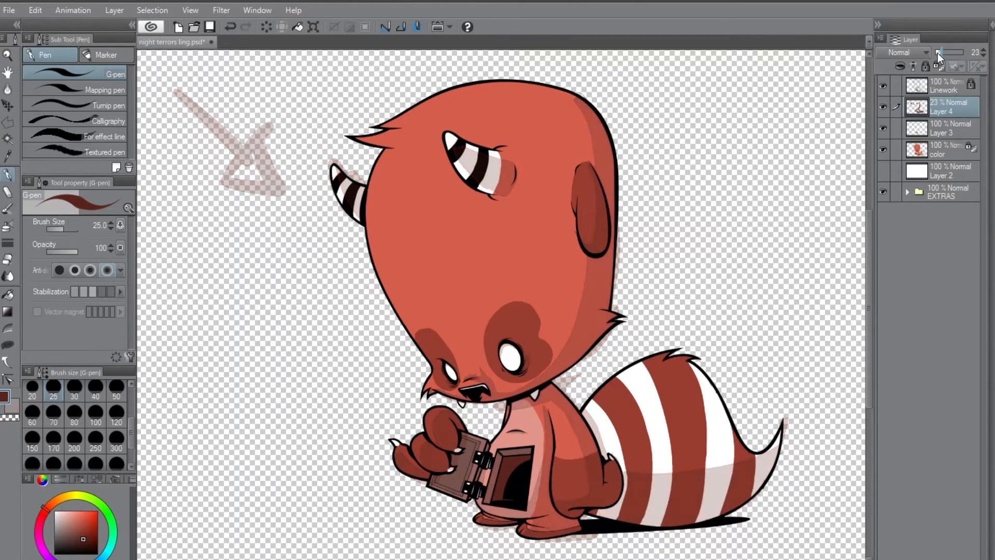
click(941, 54)
click(944, 54)
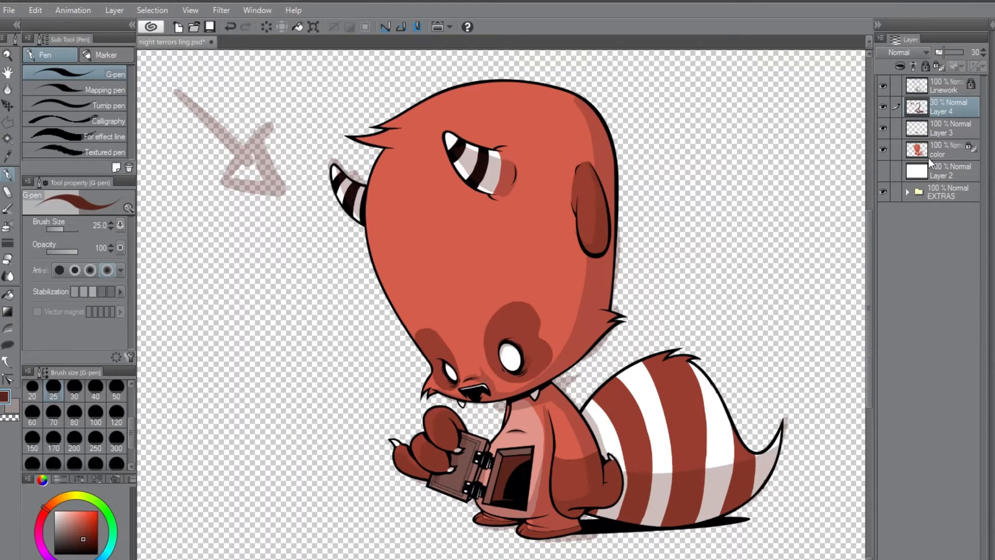
Step: Auto-select the empty area outside the creature on the color layer, clear that area on Layer 4, and deselect
click(940, 150)
click(7, 140)
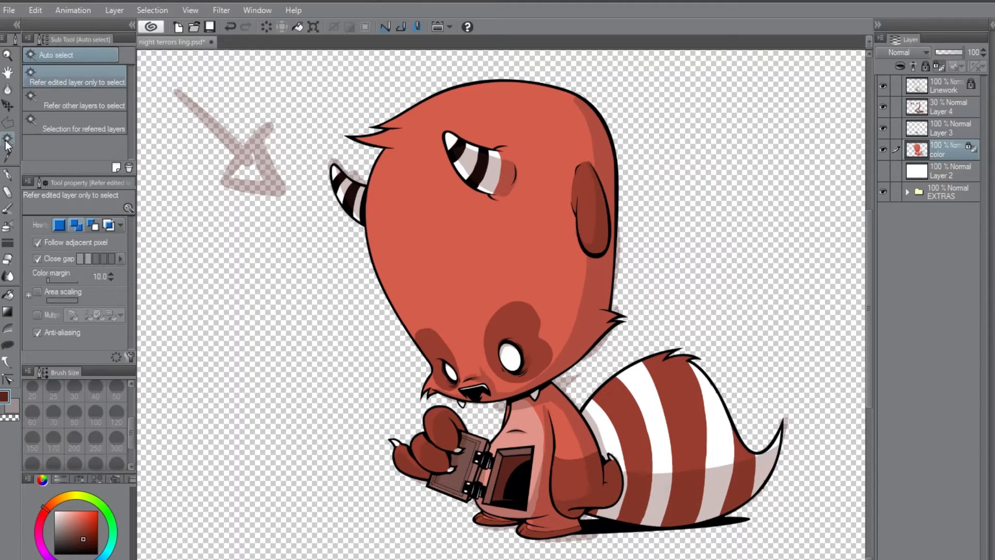
click(365, 313)
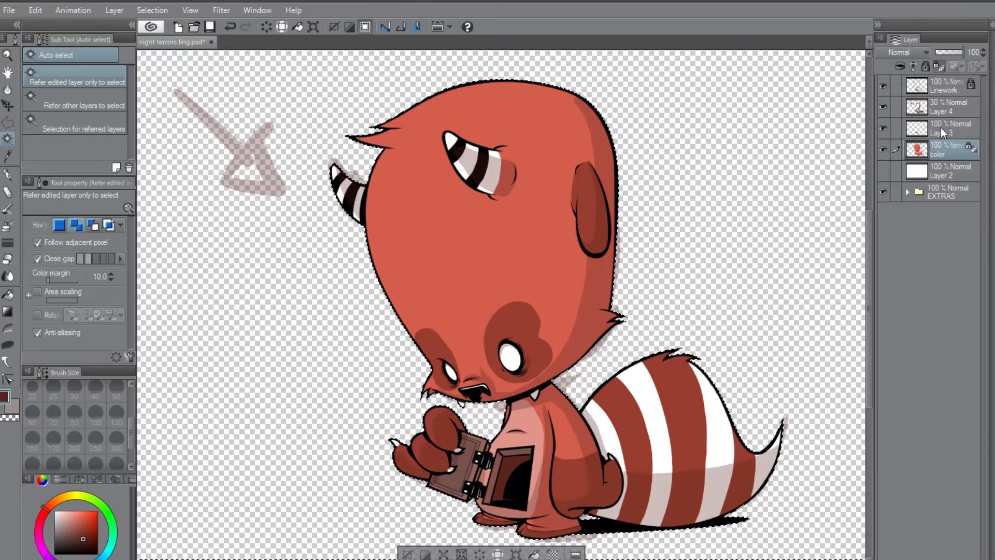
click(950, 111)
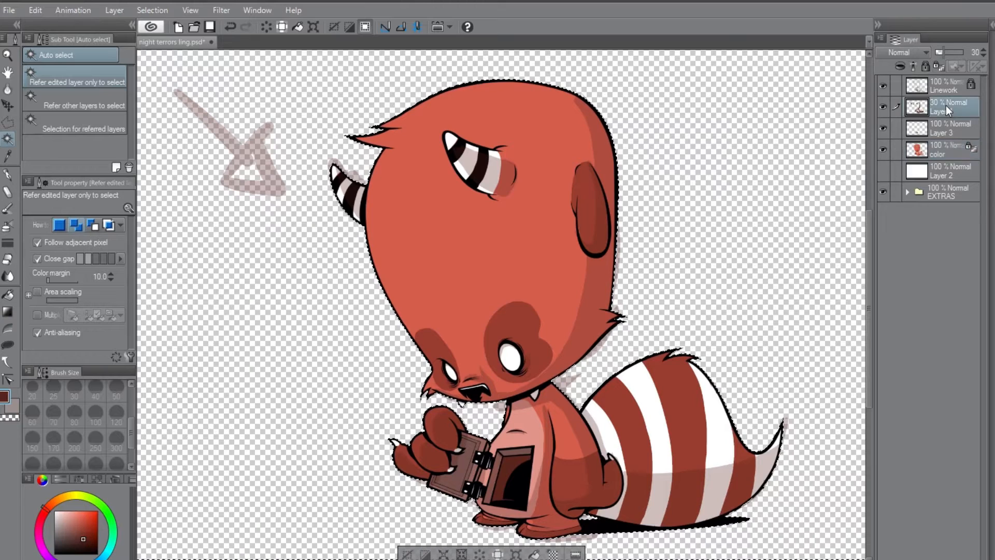
click(480, 555)
click(407, 555)
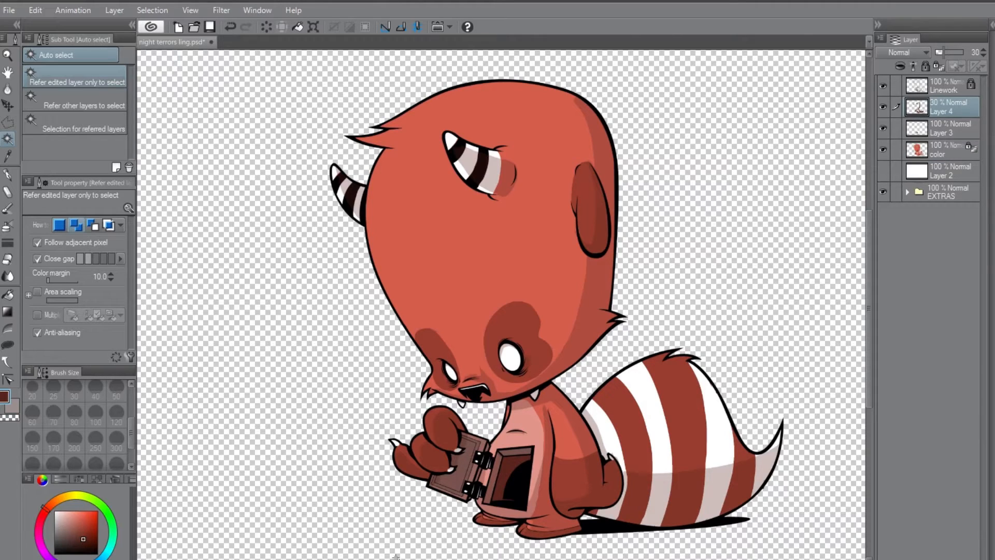
Step: Add a new layer above Linework and set up the G-pen with white for painting on it
key(ctrl+shift+n)
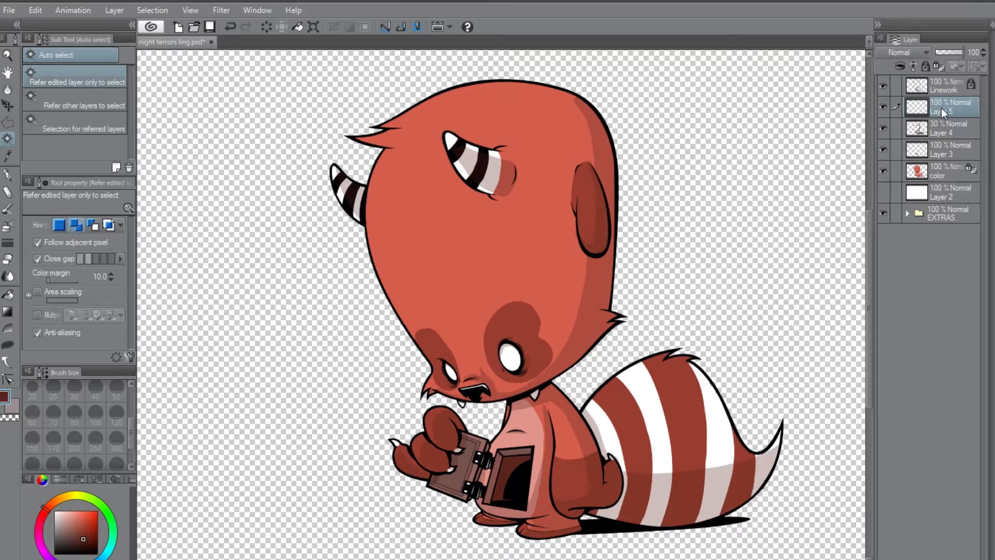
drag(938, 107, 937, 86)
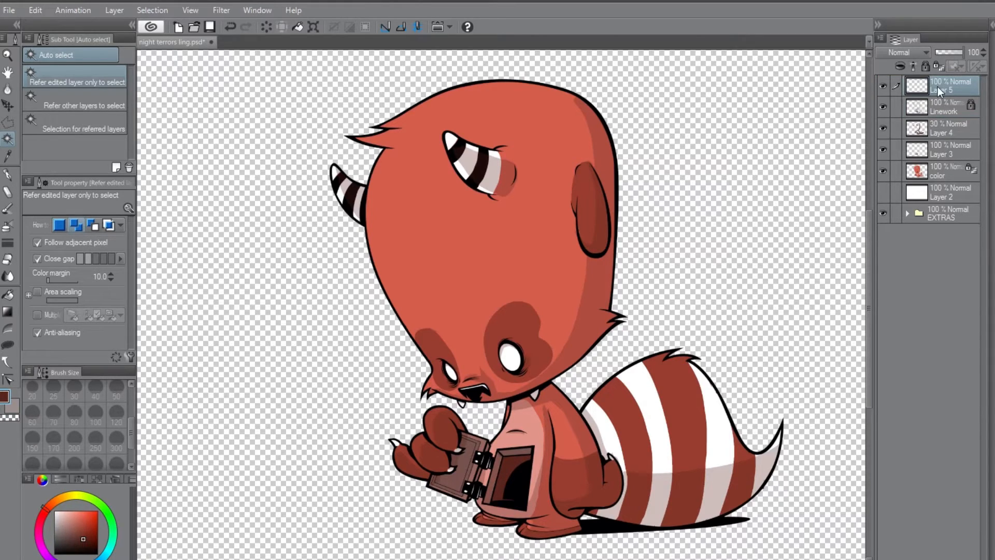
click(54, 510)
click(9, 176)
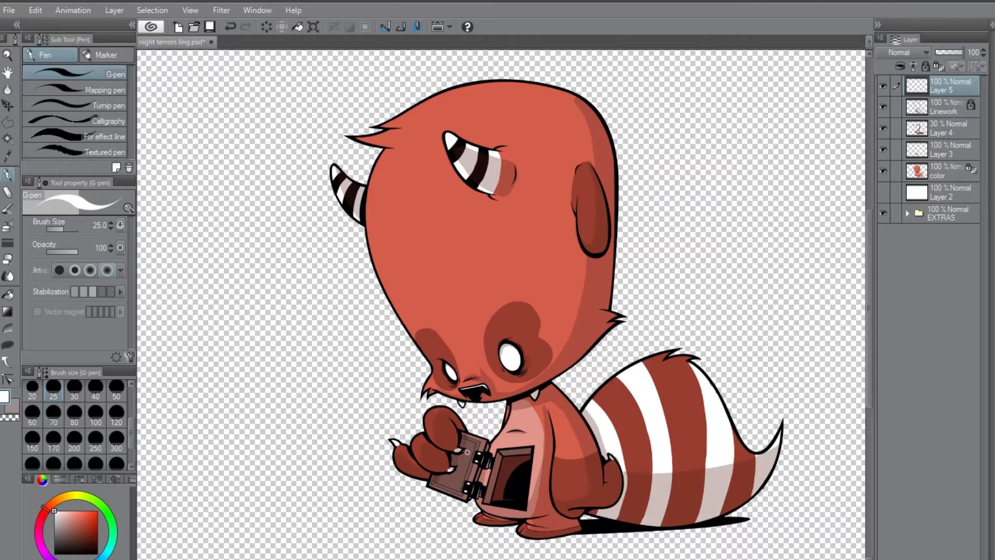
Step: Paint small white highlights along the edges of both horns on Layer 5
click(958, 130)
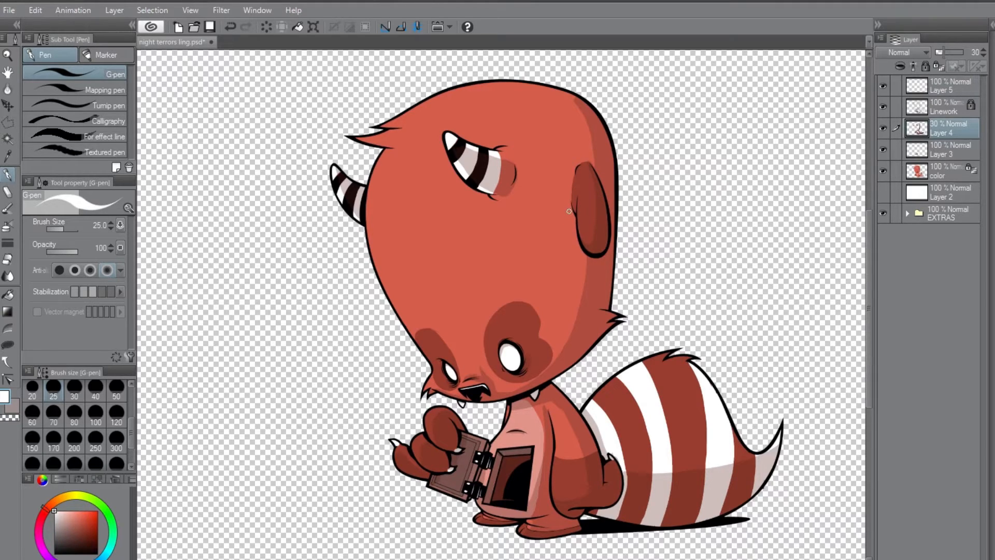
click(957, 83)
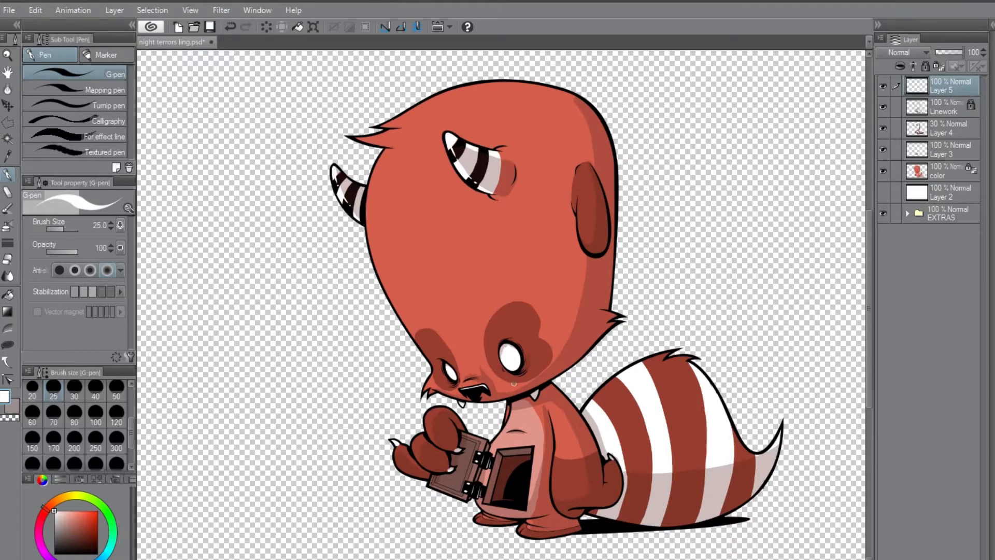
Step: Shade the upper edges of the eyes on Layer 4 in maroon sampled at 100% opacity, then return the layer to 30%
click(944, 130)
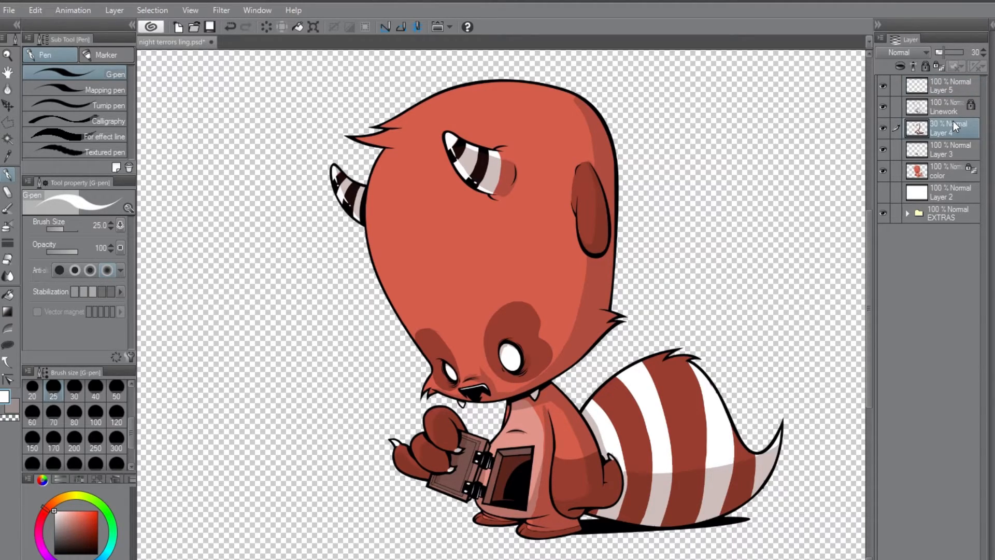
drag(944, 54, 989, 60)
alt+click(572, 346)
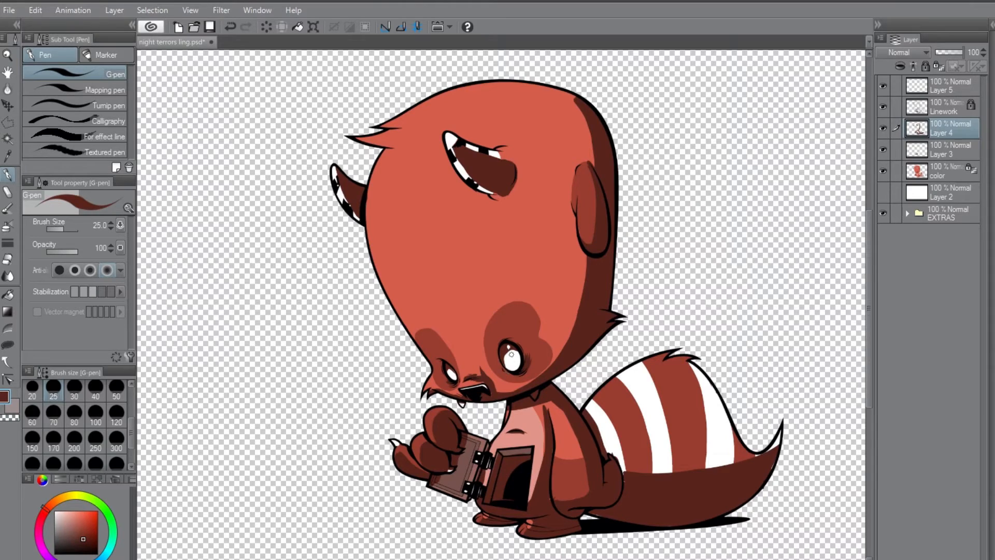
drag(955, 54, 937, 60)
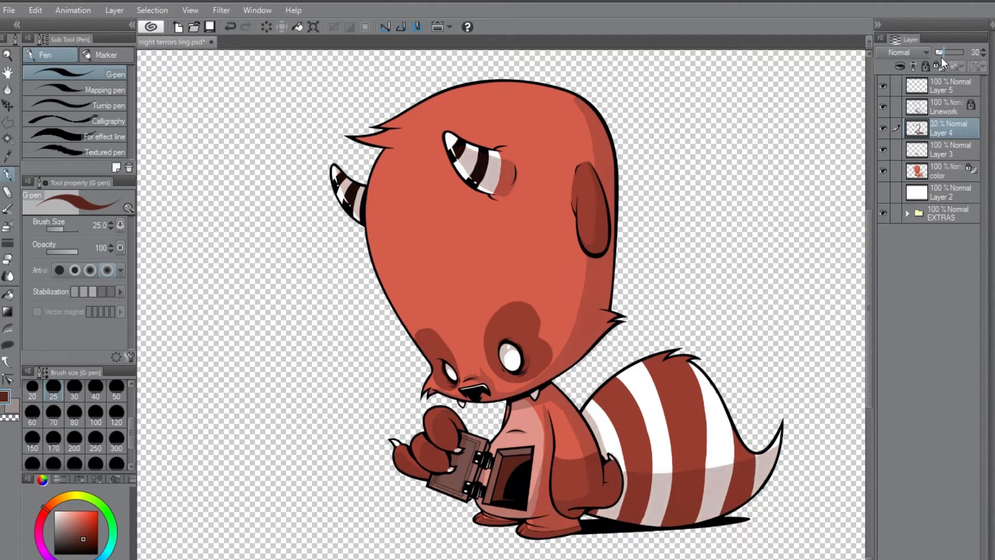
Step: Touch up the large eye in white on Layer 5, undoing the stray maroon mark
click(942, 87)
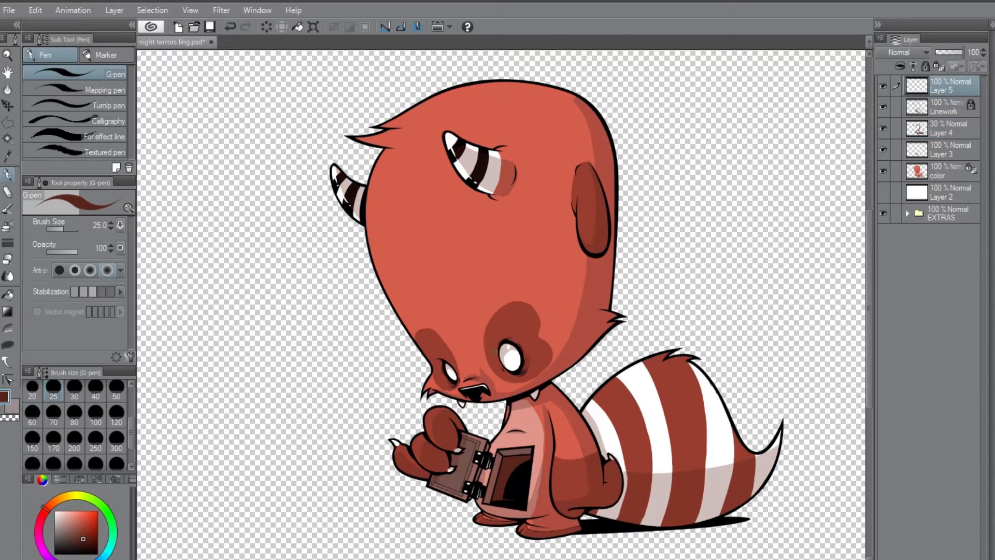
click(508, 351)
key(ctrl+z)
key(x)
click(507, 353)
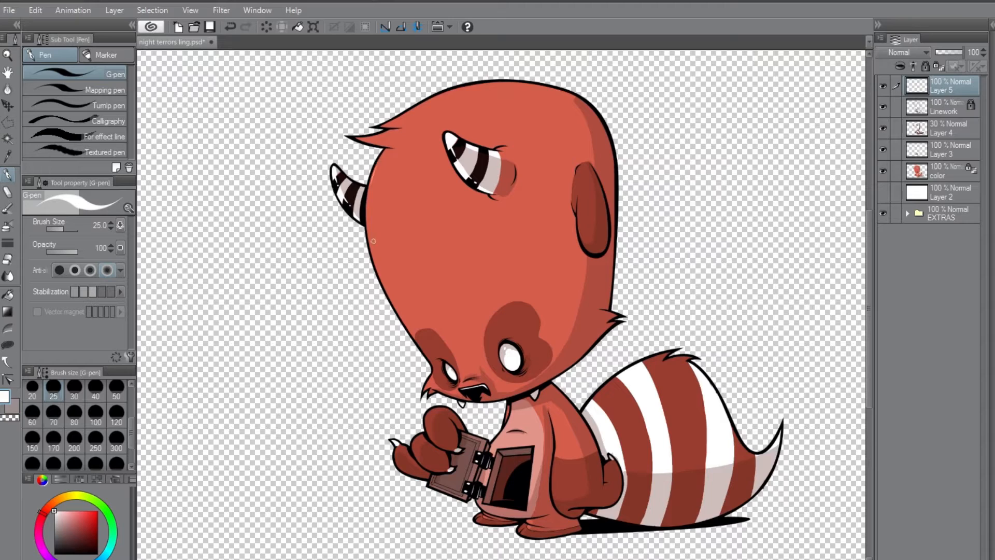
mouse_move(379, 166)
mouse_down()
mouse_move(366, 208)
mouse_move(371, 226)
mouse_move(374, 178)
mouse_move(367, 223)
mouse_move(383, 278)
mouse_up()
drag(579, 197, 582, 231)
key(ctrl+z)
key(ctrl+z)
key(ctrl+z)
key(ctrl+z)
Step: Paint a translucent white highlight down the front edge of the head with the G-pen at size 80 and 21% opacity
drag(63, 253, 59, 251)
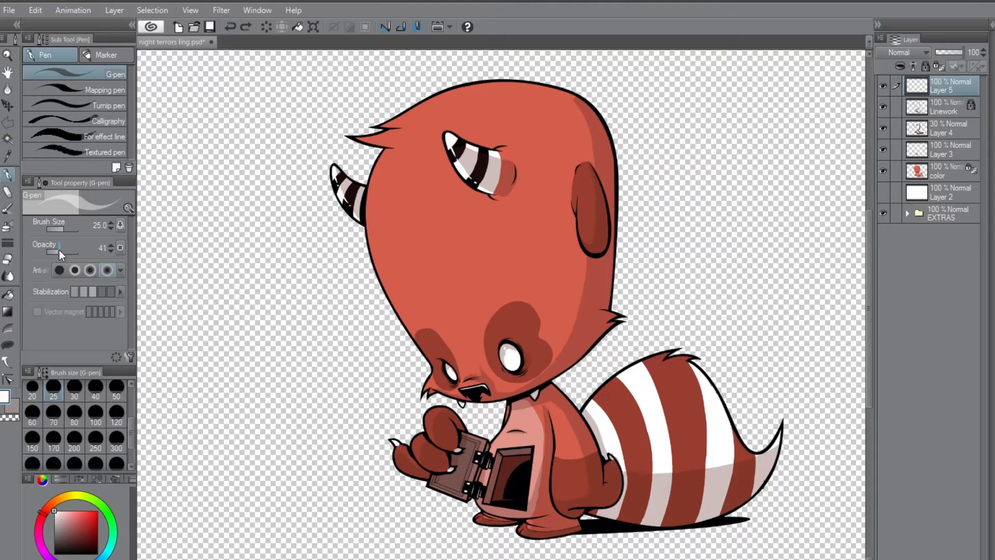
click(115, 440)
click(74, 418)
drag(392, 148, 373, 298)
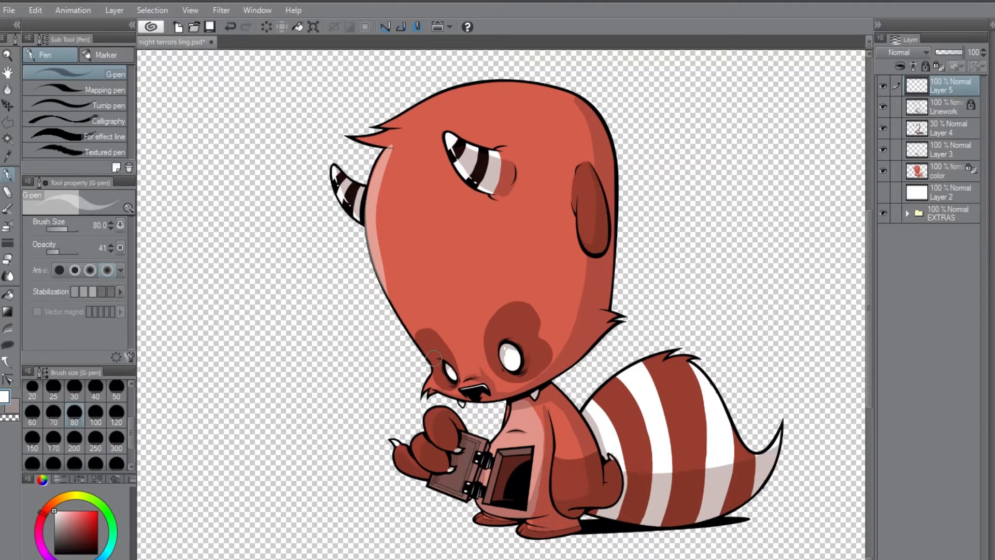
key(ctrl+z)
click(53, 251)
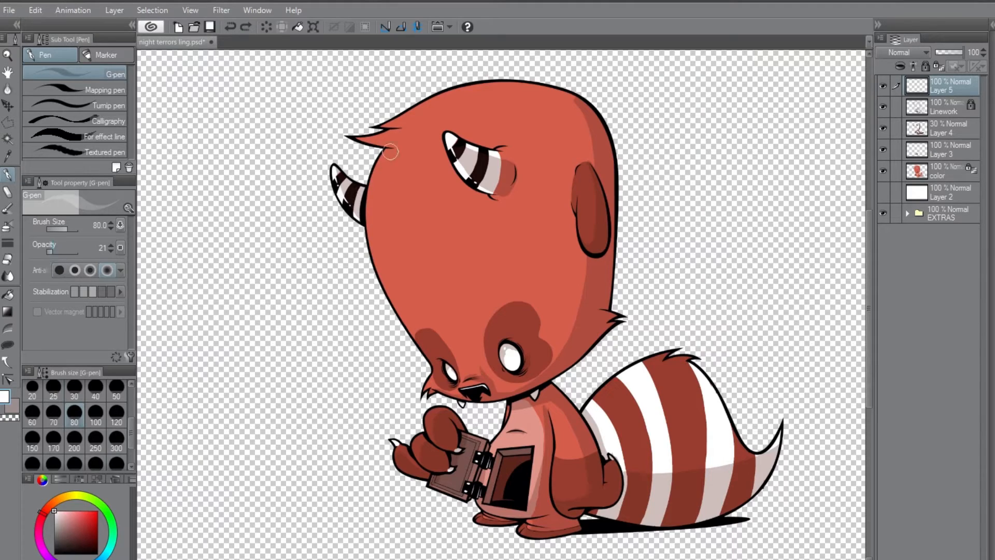
drag(390, 150, 398, 317)
key(ctrl+z)
mouse_move(385, 147)
mouse_down()
mouse_move(369, 220)
mouse_move(409, 327)
mouse_up()
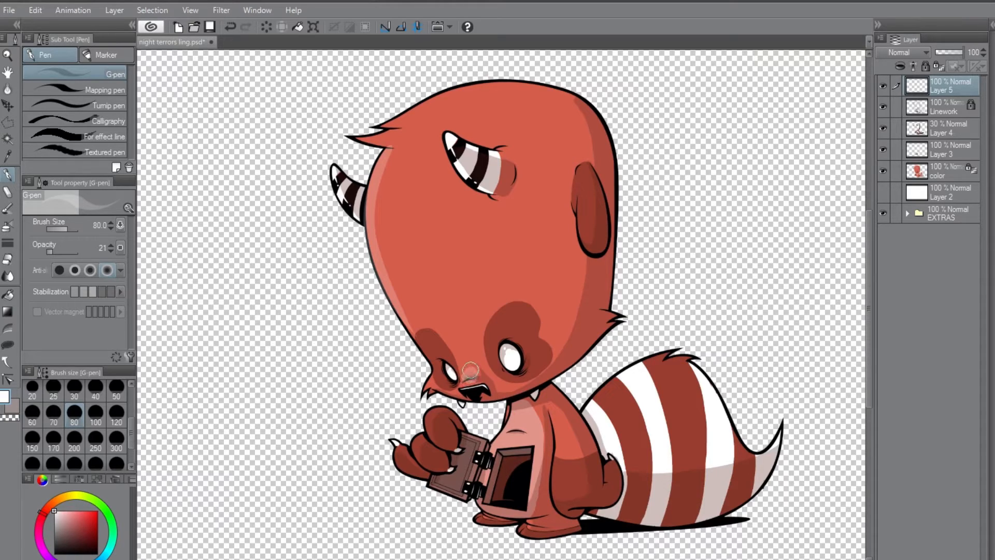
Step: Paint faint white highlights on the bridge of the nose and inside the ear
key(ctrl+z)
drag(468, 378, 463, 324)
mouse_move(580, 166)
mouse_down()
mouse_move(581, 217)
mouse_move(598, 248)
mouse_up()
key(ctrl+z)
drag(580, 200, 579, 244)
key(ctrl+z)
drag(581, 197, 595, 255)
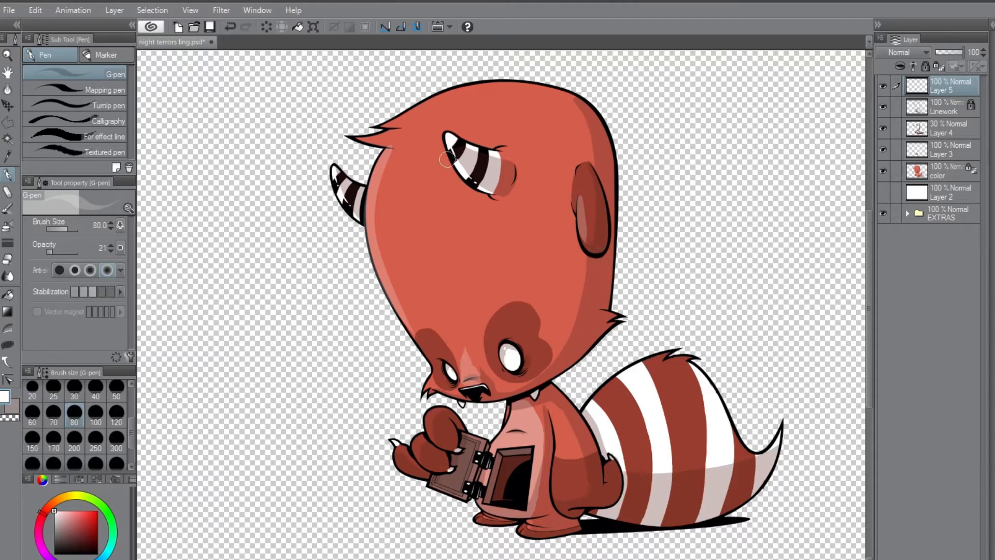
Step: Paint a faint white highlight down the front edge of the creature's arm
drag(548, 414, 554, 513)
key(ctrl+z)
drag(548, 407, 557, 512)
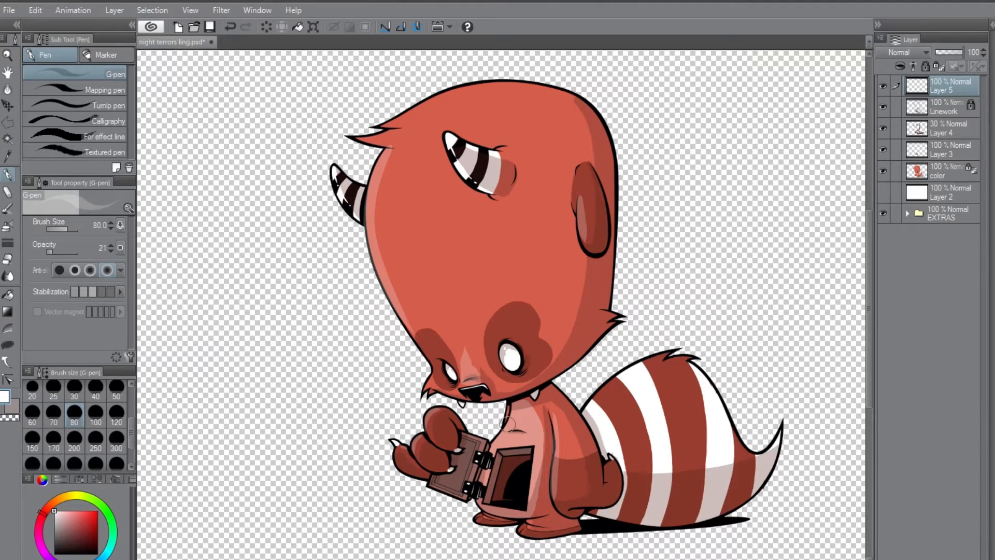
key(ctrl+z)
key(ctrl+y)
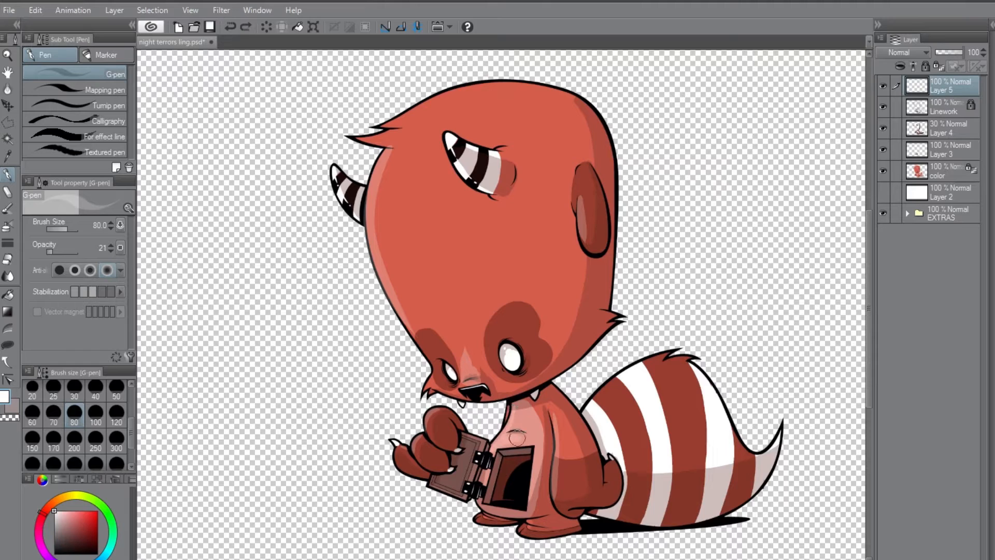
Step: Paint a translucent white highlight across the upper part of the striped tail
mouse_move(590, 404)
mouse_down()
mouse_move(639, 369)
mouse_move(633, 382)
mouse_move(594, 406)
mouse_move(645, 359)
mouse_move(678, 357)
mouse_up()
key(ctrl+z)
key(ctrl+z)
mouse_move(591, 405)
mouse_down()
mouse_move(670, 354)
mouse_move(611, 384)
mouse_move(659, 364)
mouse_move(713, 386)
mouse_move(616, 385)
mouse_move(693, 370)
mouse_move(747, 436)
mouse_move(775, 435)
mouse_move(627, 369)
mouse_move(705, 379)
mouse_move(626, 372)
mouse_move(607, 393)
mouse_up()
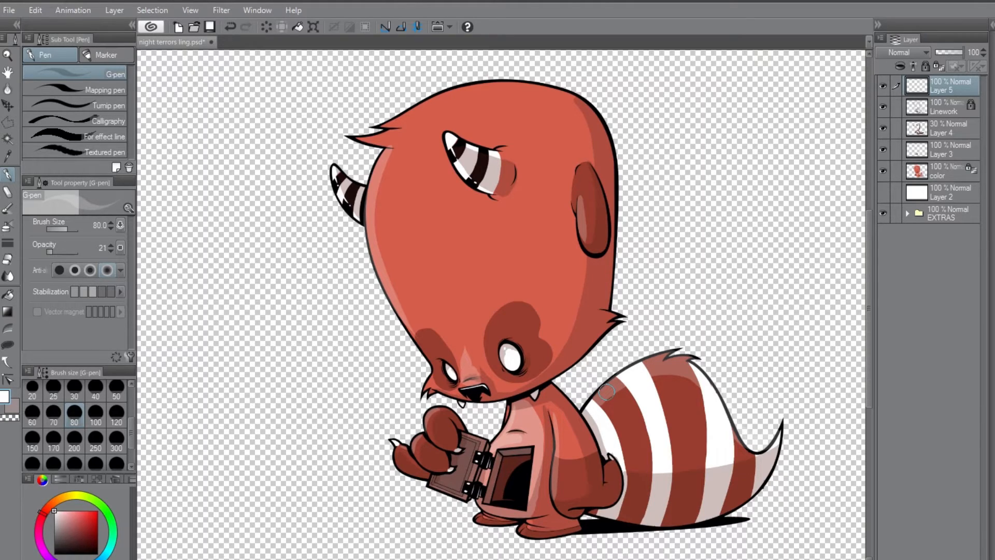
mouse_move(606, 391)
mouse_down()
mouse_move(642, 401)
mouse_move(605, 403)
mouse_move(609, 390)
mouse_move(596, 403)
mouse_move(637, 379)
mouse_move(679, 385)
mouse_move(728, 423)
mouse_move(659, 393)
mouse_move(719, 407)
mouse_move(682, 371)
mouse_move(621, 383)
mouse_move(640, 368)
mouse_move(653, 381)
mouse_move(703, 383)
mouse_move(726, 396)
mouse_move(734, 421)
mouse_move(707, 390)
mouse_move(622, 377)
mouse_up()
key(ctrl+z)
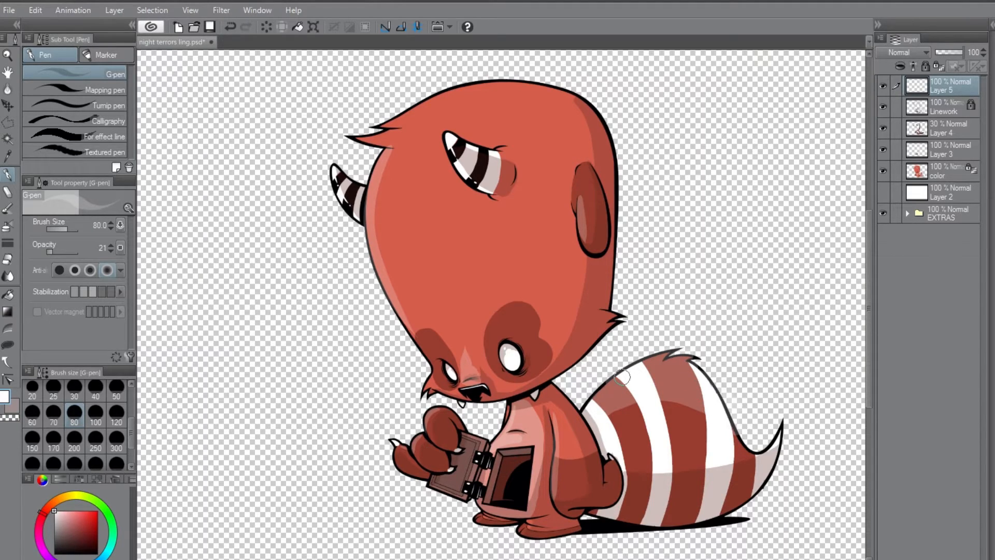
mouse_move(391, 147)
mouse_down()
mouse_move(369, 228)
mouse_move(387, 301)
mouse_move(390, 279)
mouse_move(410, 324)
mouse_up()
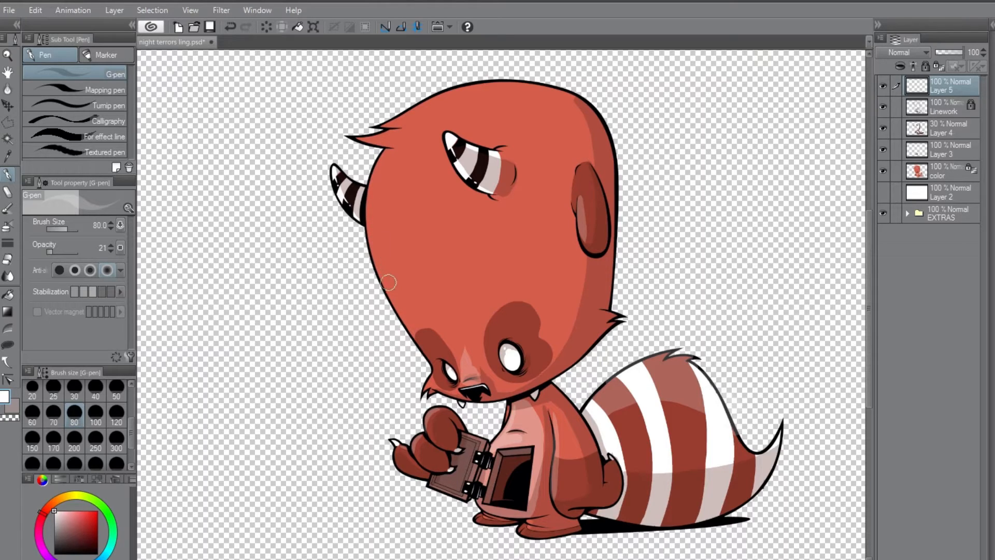
mouse_move(388, 159)
mouse_down()
mouse_move(397, 291)
mouse_move(415, 334)
mouse_move(395, 145)
mouse_move(397, 155)
mouse_move(371, 132)
mouse_move(459, 87)
mouse_move(518, 82)
mouse_up()
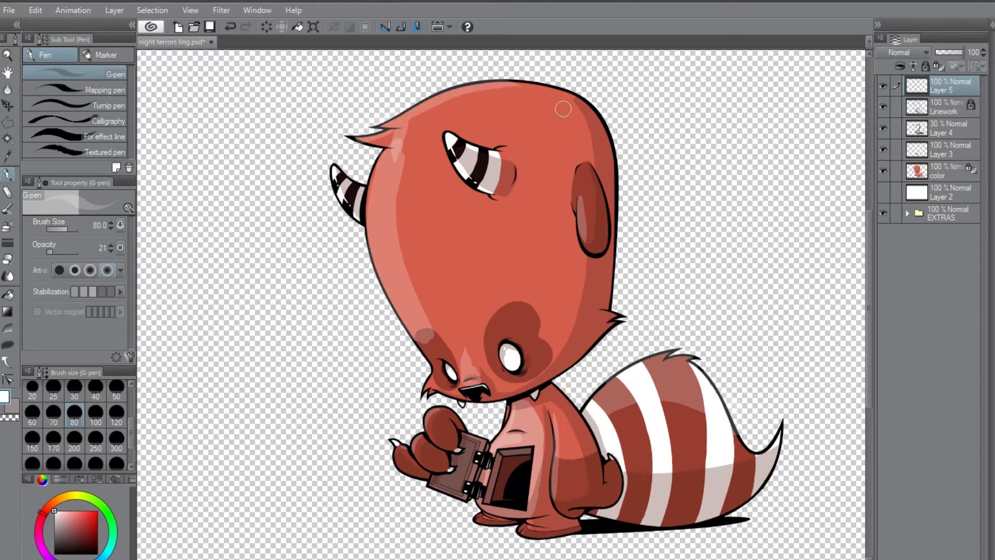
key(ctrl+z)
key(ctrl+z)
key(ctrl+z)
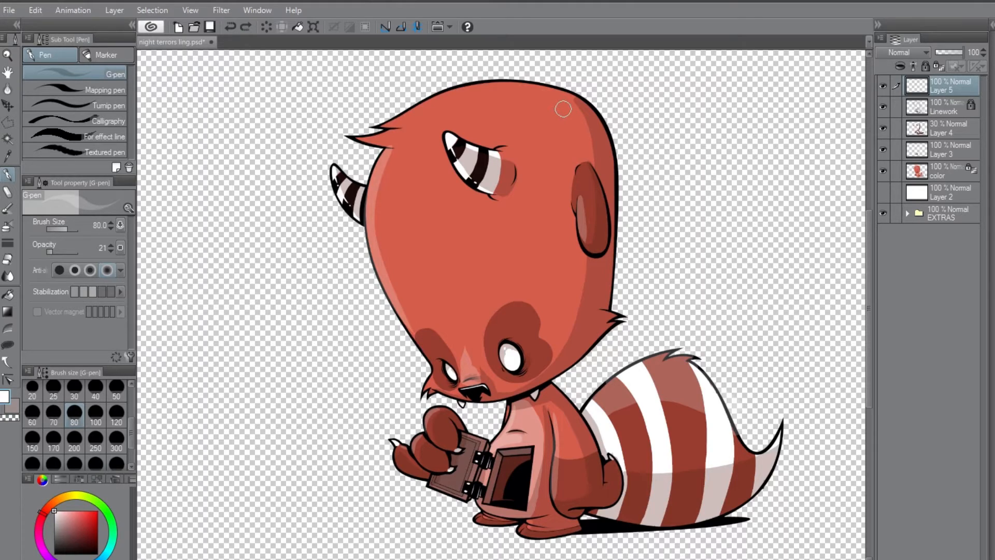
Step: Touch up the nose highlight and set Layer 5's opacity to 68%
drag(467, 352, 485, 379)
drag(956, 55, 953, 54)
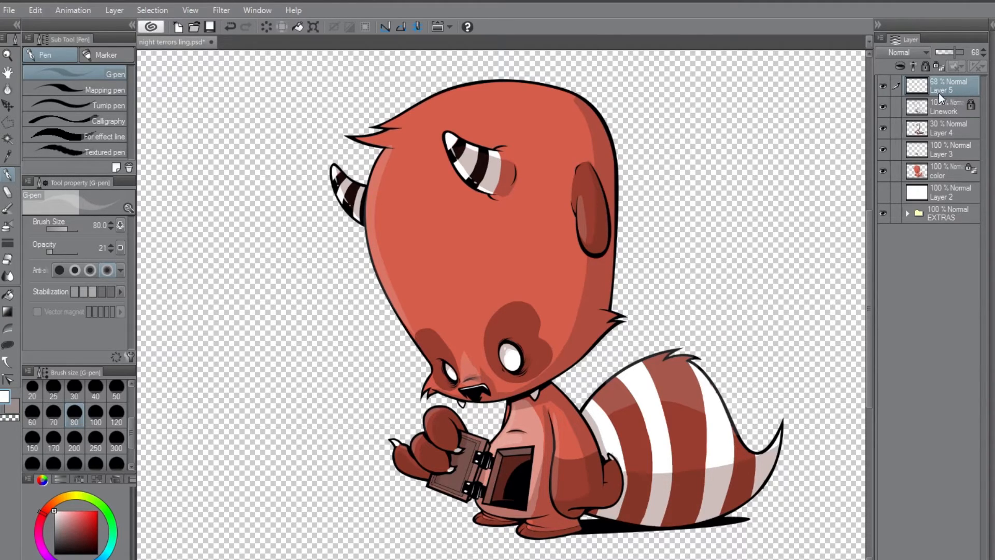
Step: Auto-select the empty area outside the creature on the color layer, clear that area on Layer 5, and deselect
click(938, 171)
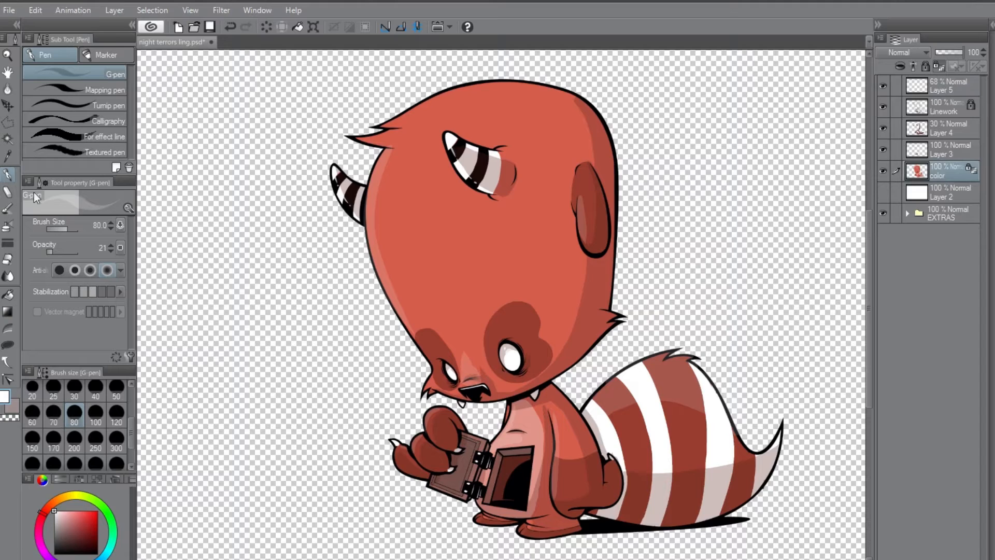
click(9, 138)
click(279, 295)
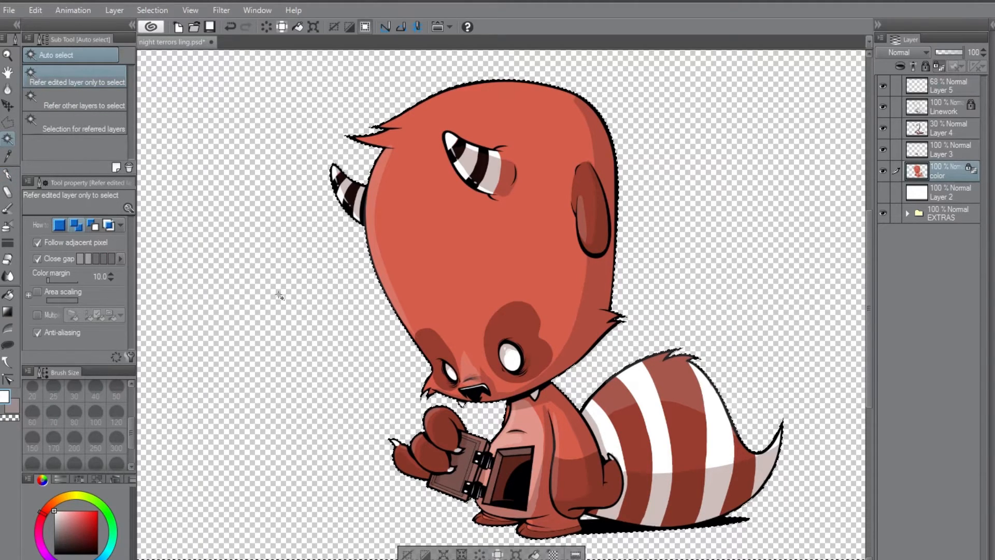
click(945, 80)
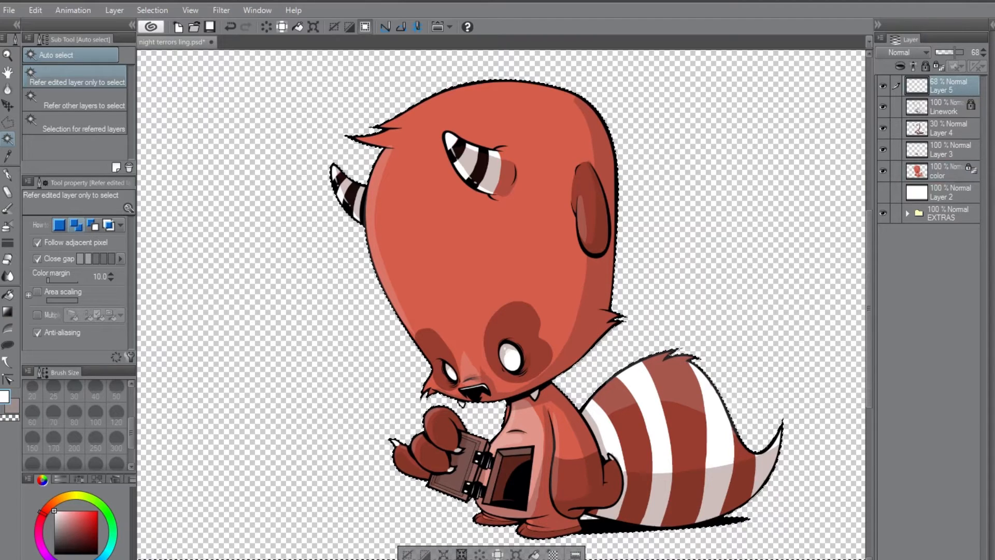
click(406, 553)
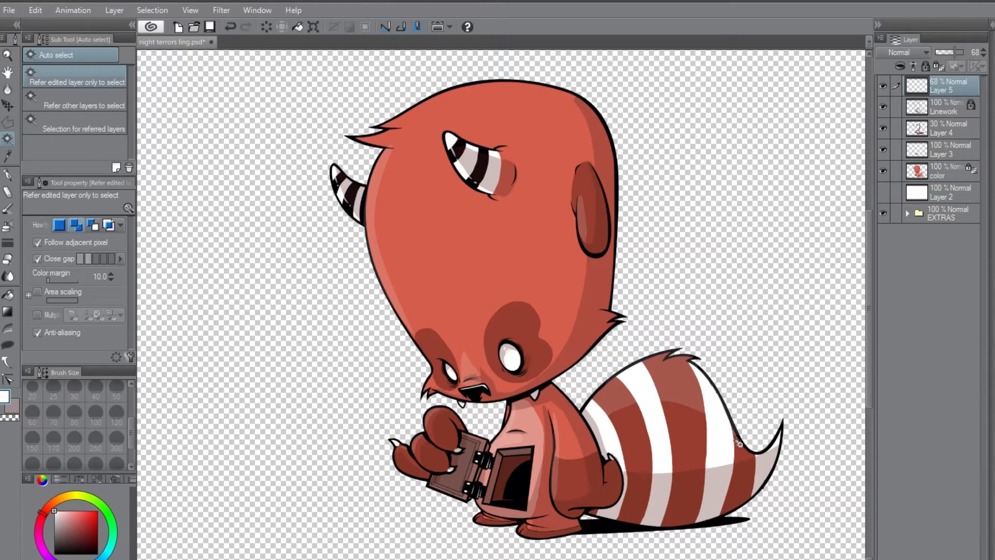
Step: Auto-select the outer outline on the Linework layer, clear the highlights overlapping it on Layer 5, and deselect
ctrl+shift+click(767, 442)
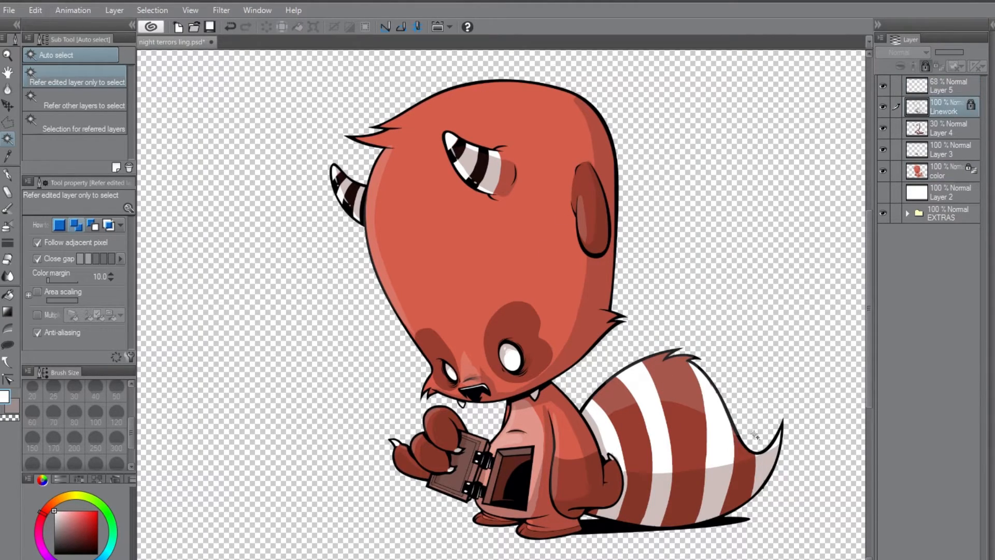
click(783, 431)
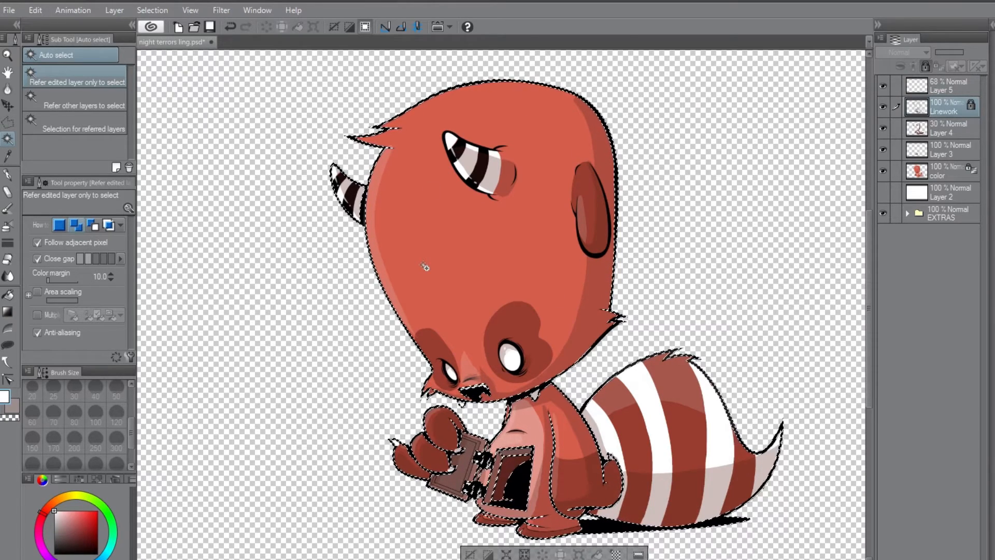
click(950, 88)
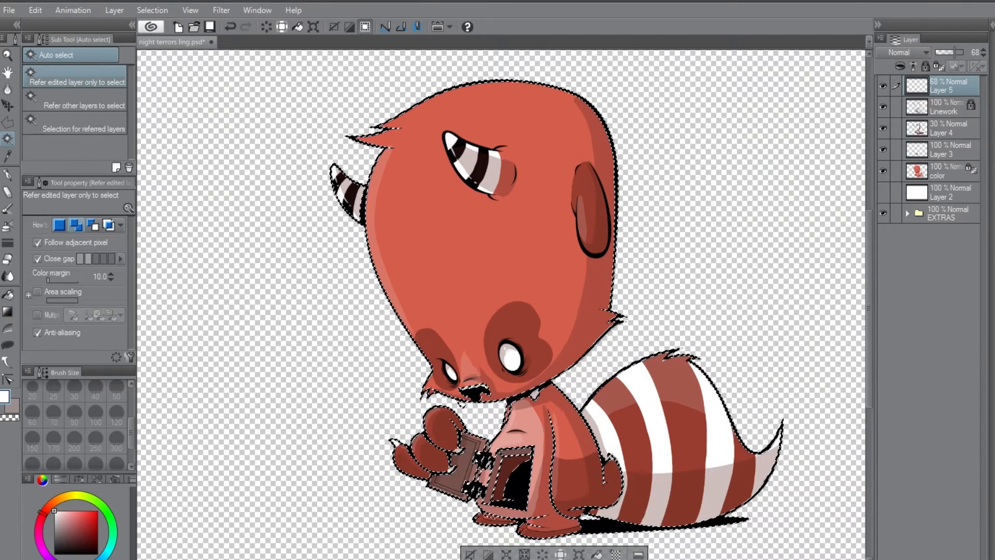
key(ctrl+d)
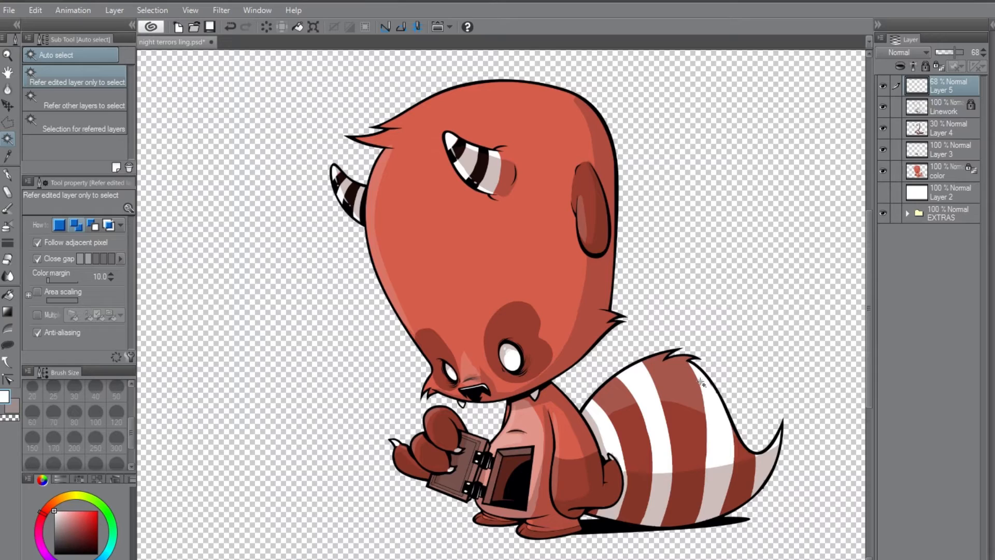
Step: Add a layer above Layer 4 and draw black hatching inside the chest opening with the G-pen at size 20 and 100% opacity
click(953, 132)
key(ctrl+shift+n)
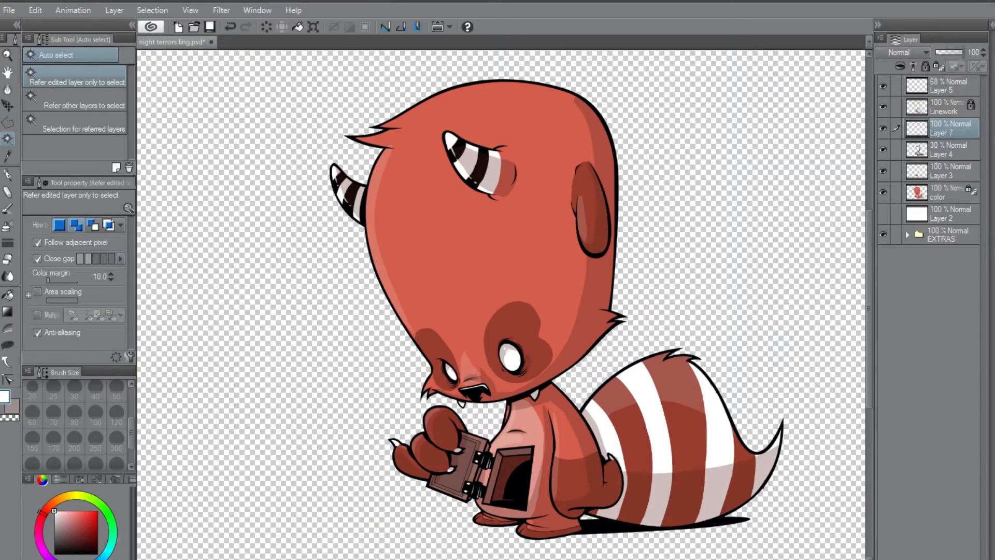
alt+click(515, 477)
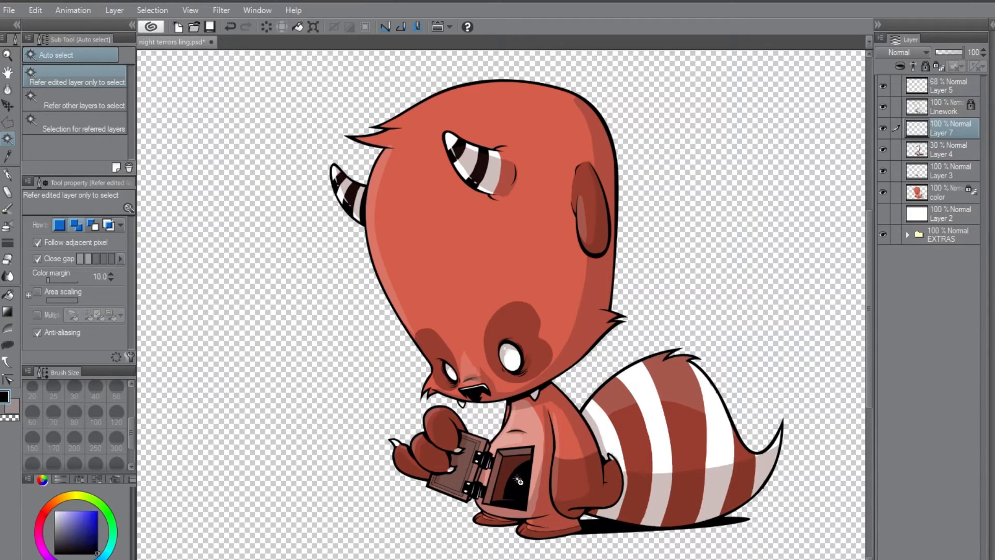
click(9, 176)
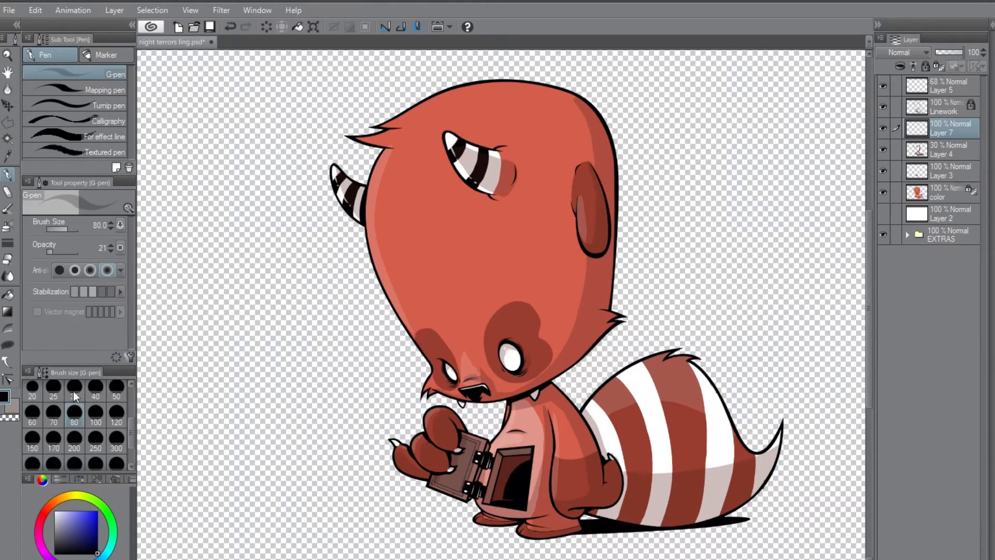
click(34, 388)
key(ctrl+z)
drag(51, 250, 104, 257)
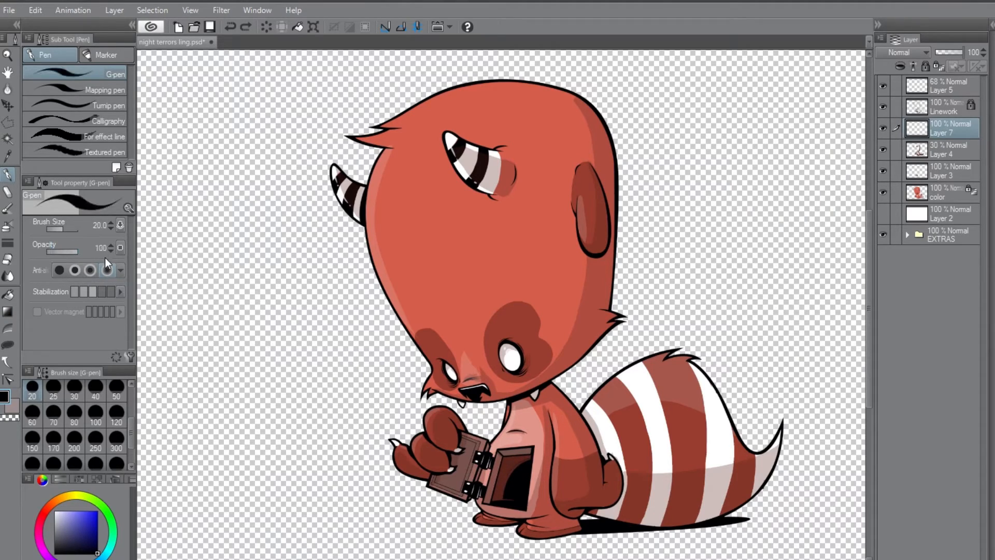
click(528, 458)
mouse_move(527, 459)
mouse_down()
mouse_move(499, 486)
mouse_move(523, 457)
mouse_move(500, 481)
mouse_move(512, 457)
mouse_move(503, 497)
mouse_move(511, 475)
mouse_move(497, 494)
mouse_up()
Step: Unlock the Linework layer and lock its transparent pixels
click(945, 111)
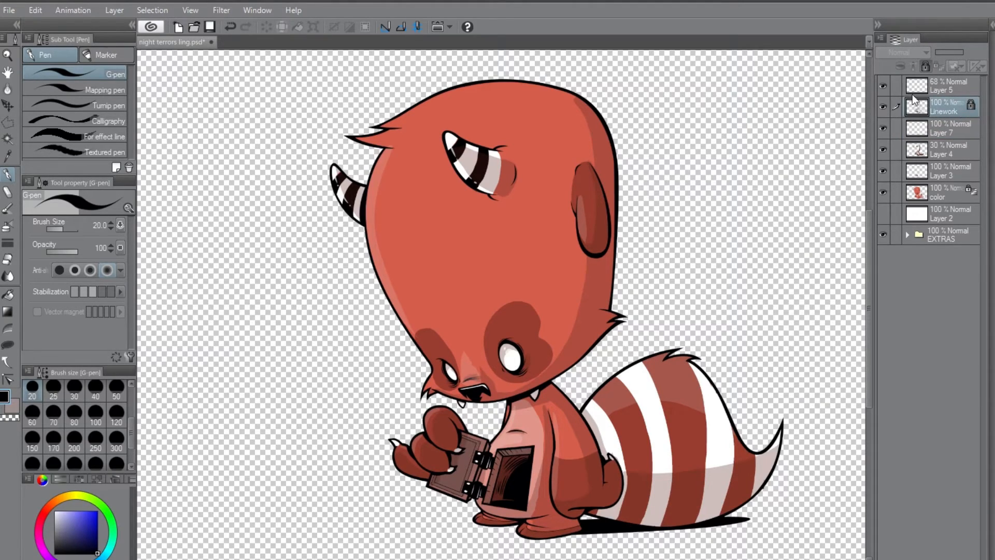
click(882, 106)
click(884, 106)
click(925, 66)
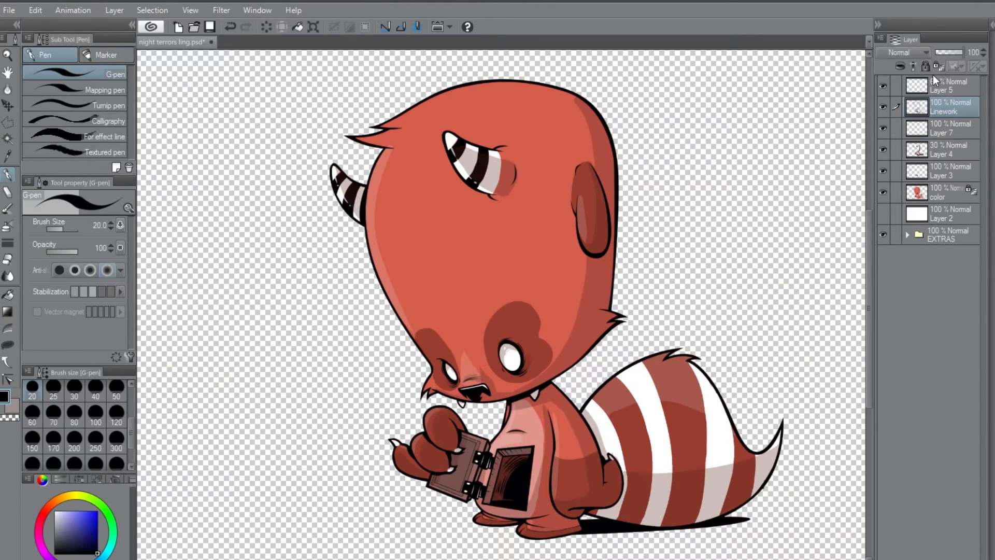
click(938, 67)
Step: Recolor the creature's body, tail, door and chest-opening linework dark maroon, using a darkened sampled red and the G-pen at size 80
alt+click(517, 323)
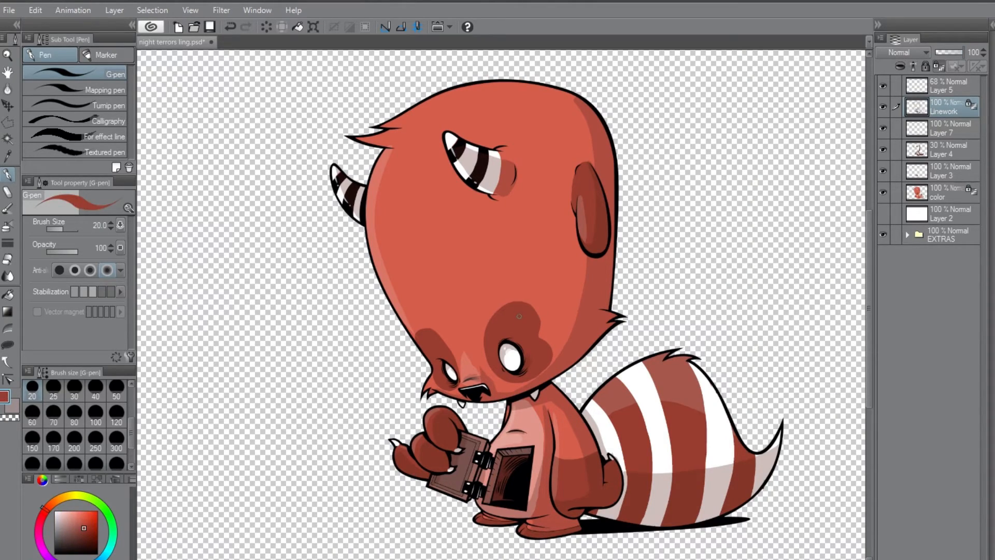
alt+click(428, 458)
click(84, 533)
drag(85, 535, 84, 543)
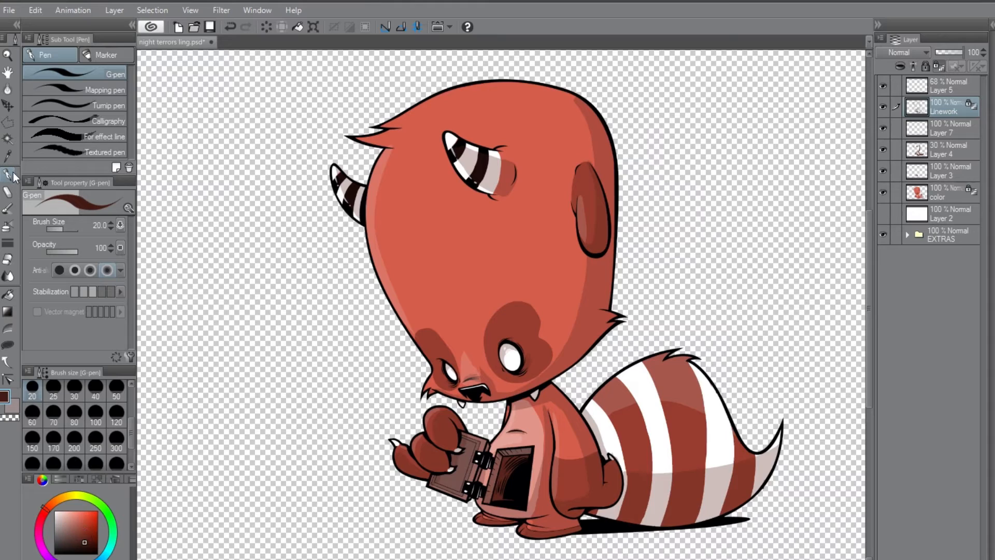
mouse_move(357, 132)
mouse_down()
mouse_move(347, 135)
mouse_move(372, 136)
mouse_up()
click(76, 411)
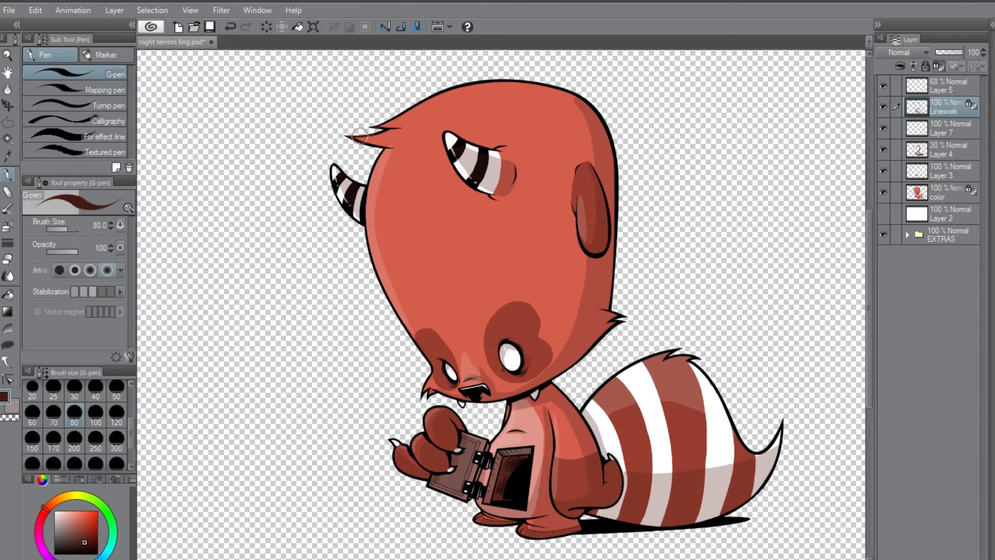
mouse_move(392, 125)
mouse_down()
mouse_move(466, 83)
mouse_move(522, 80)
mouse_move(508, 71)
mouse_move(578, 96)
mouse_move(616, 146)
mouse_move(626, 243)
mouse_move(603, 235)
mouse_move(567, 183)
mouse_move(583, 171)
mouse_move(601, 231)
mouse_move(593, 169)
mouse_move(604, 181)
mouse_move(610, 277)
mouse_move(631, 311)
mouse_move(581, 350)
mouse_up()
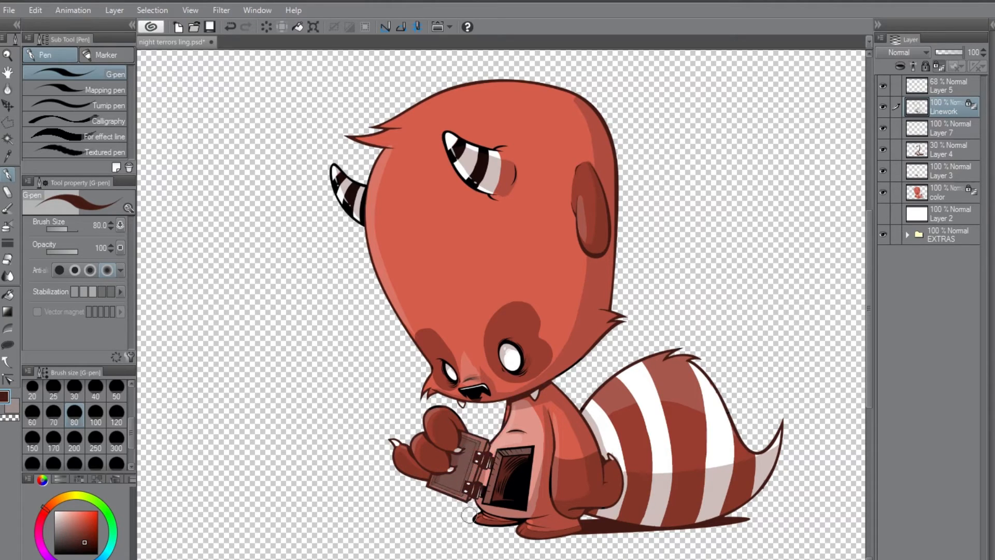
mouse_move(512, 466)
mouse_down()
mouse_move(535, 449)
mouse_move(541, 473)
mouse_move(524, 512)
mouse_move(536, 524)
mouse_move(562, 524)
mouse_move(524, 512)
mouse_move(534, 445)
mouse_move(529, 465)
mouse_up()
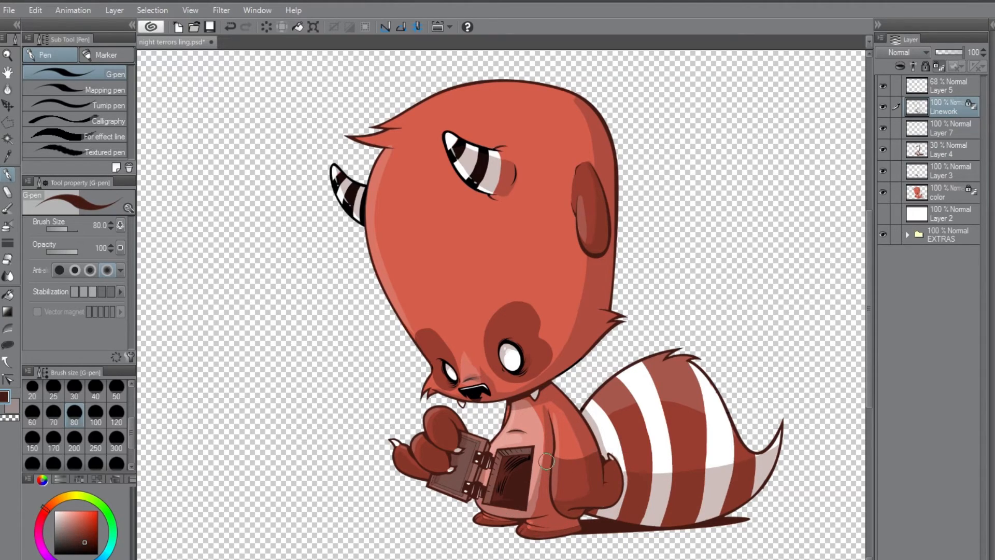
Step: Repaint the chest opening's interior, the ground shadow and the door hinges black on the Linework layer
drag(86, 554, 54, 554)
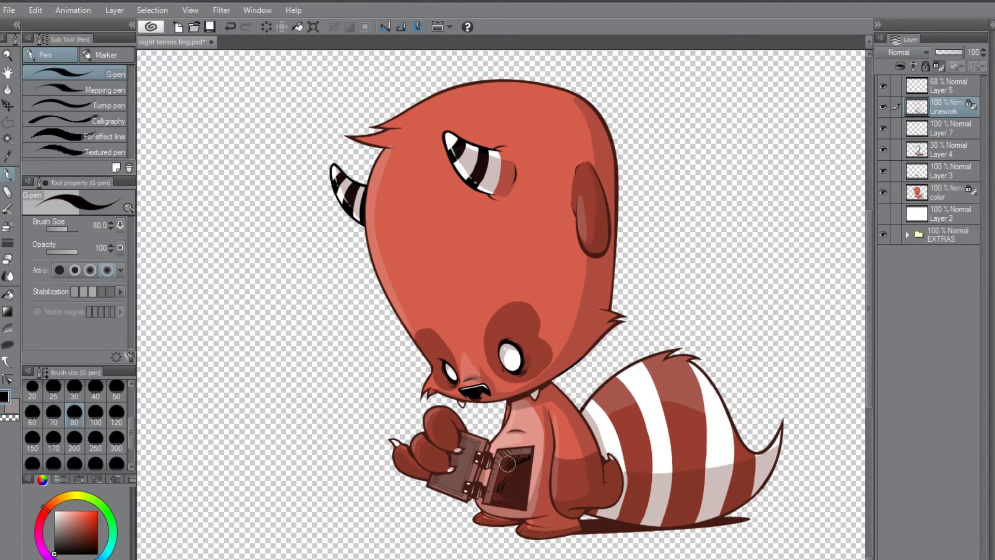
mouse_move(506, 464)
mouse_down()
mouse_move(508, 487)
mouse_move(523, 465)
mouse_move(518, 502)
mouse_move(524, 461)
mouse_move(519, 489)
mouse_move(494, 500)
mouse_move(524, 494)
mouse_up()
mouse_move(588, 525)
mouse_down()
mouse_move(691, 537)
mouse_move(624, 532)
mouse_move(721, 532)
mouse_move(741, 522)
mouse_move(692, 534)
mouse_up()
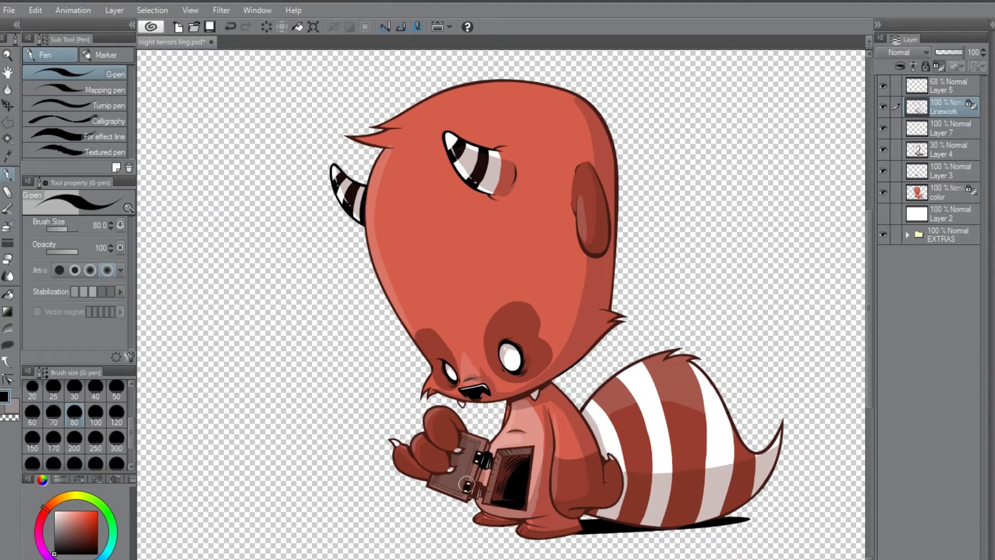
mouse_move(470, 485)
mouse_down()
mouse_move(473, 495)
mouse_move(481, 487)
mouse_up()
Step: Show the white Layer 2 and move all creature layers, from Layer 5 down to color, toward the canvas's right side
click(950, 149)
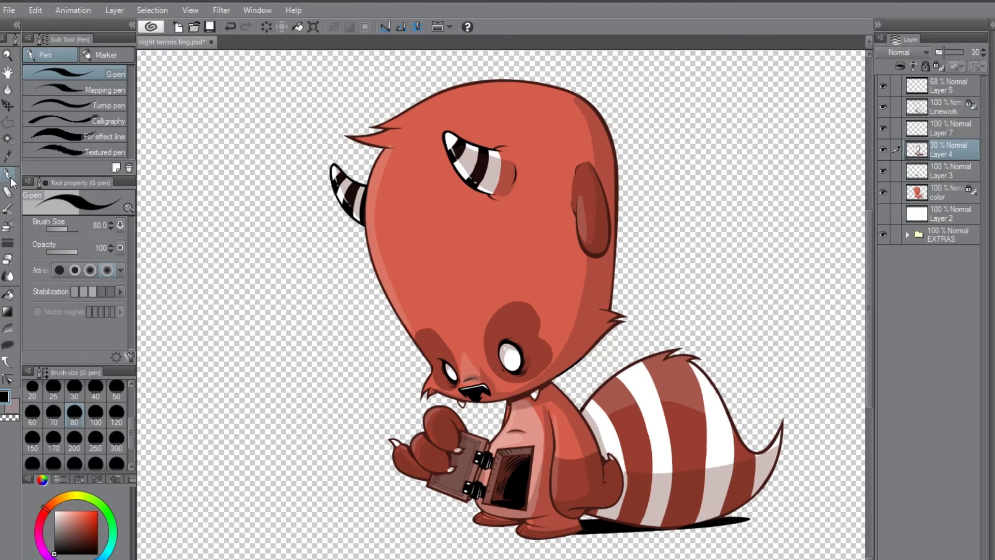
click(883, 213)
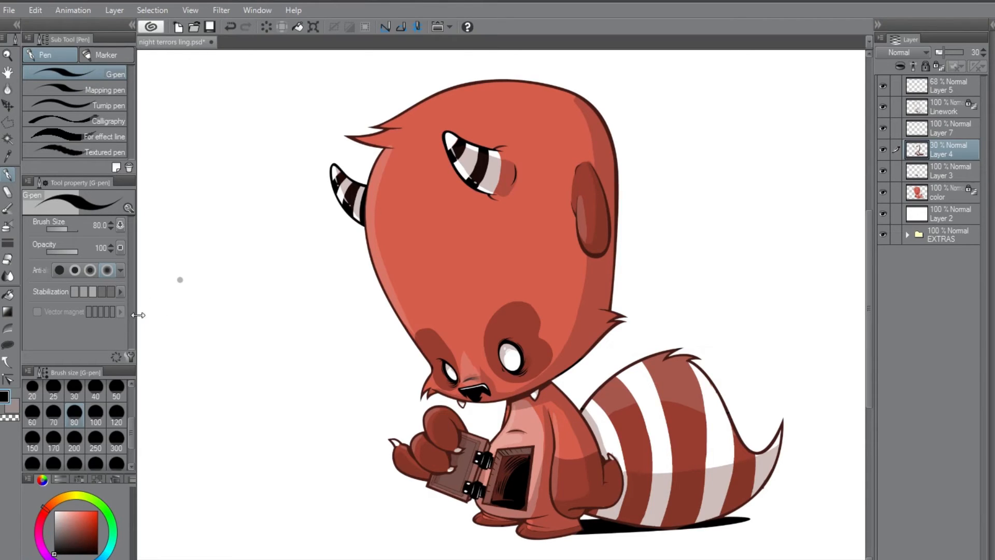
scroll(181, 303, down, 1)
scroll(180, 303, down, 1)
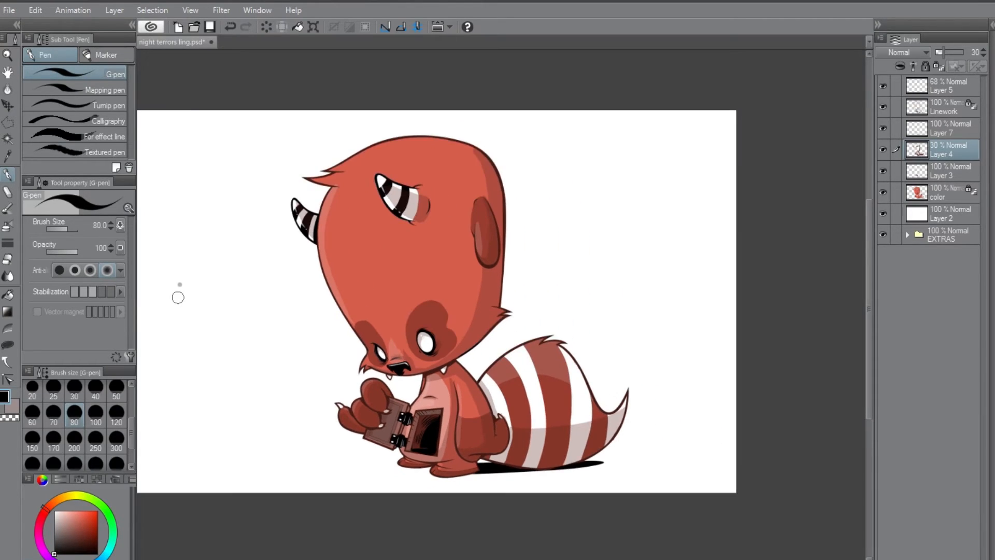
click(11, 105)
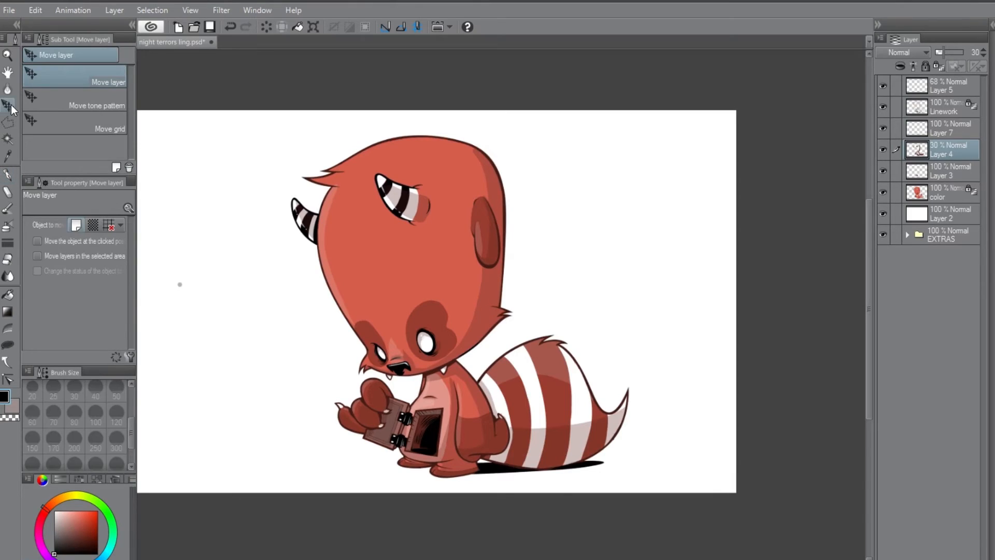
click(947, 88)
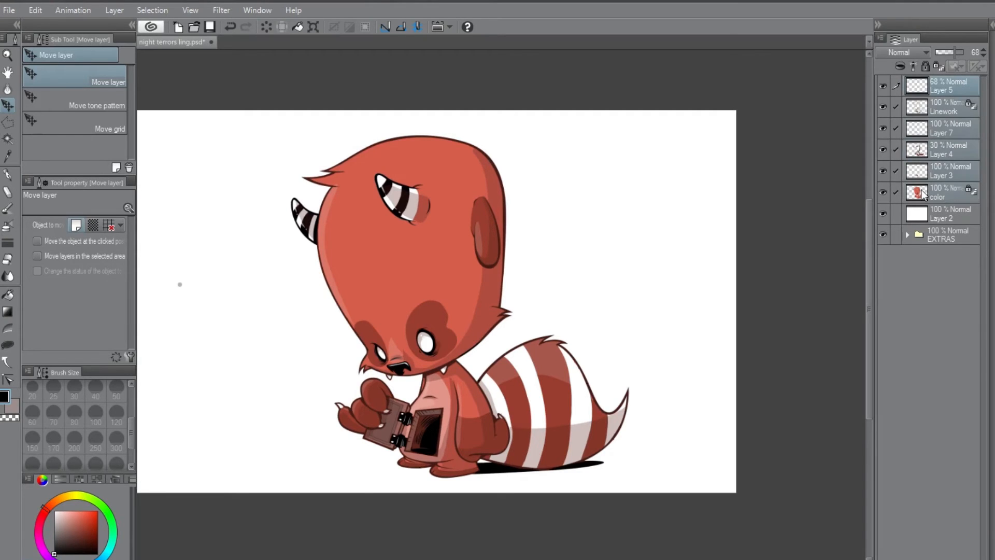
drag(536, 366, 631, 364)
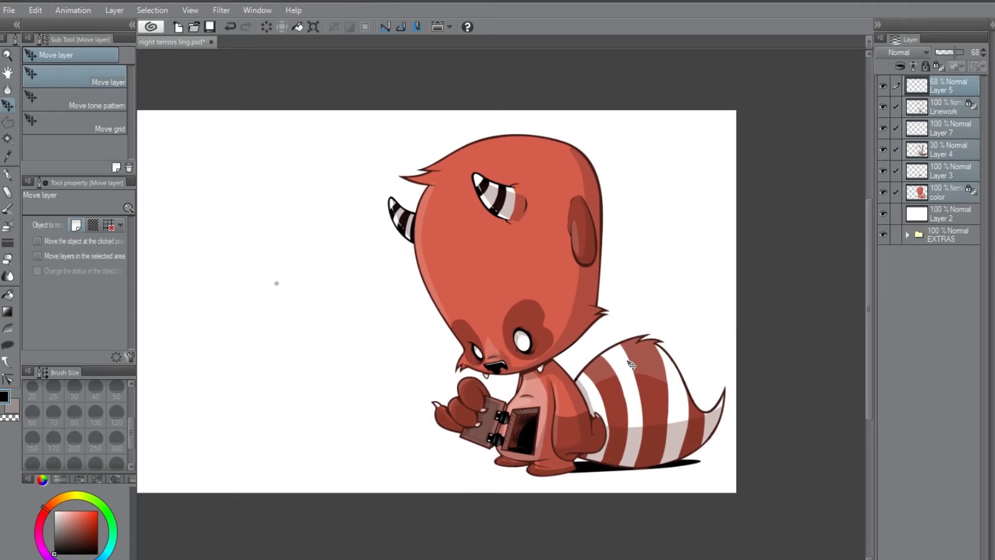
Step: Show the EXTRAS folder's Layer 6 wall texture and Layer 1 black frame, with white Layer 2 moved beneath them
click(952, 149)
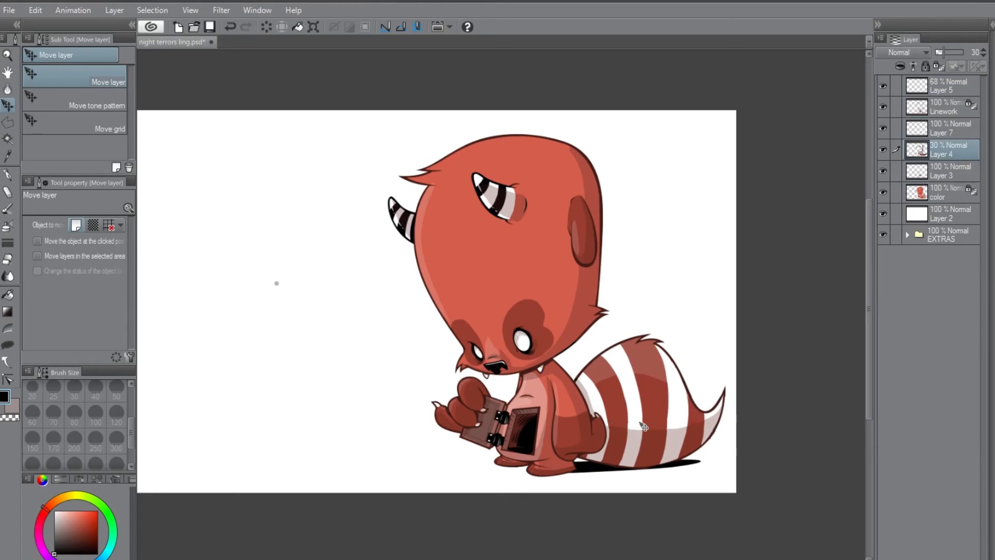
click(907, 236)
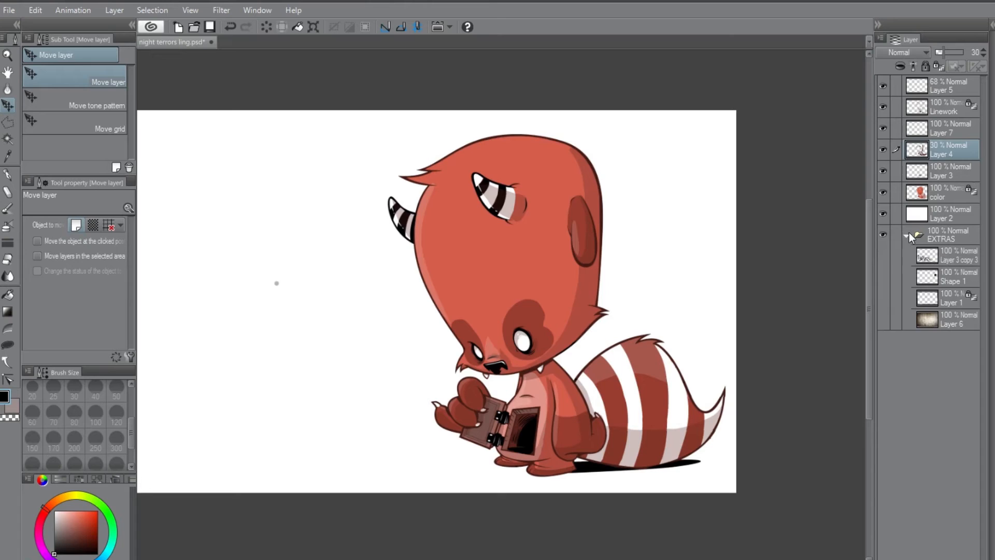
click(909, 322)
click(882, 320)
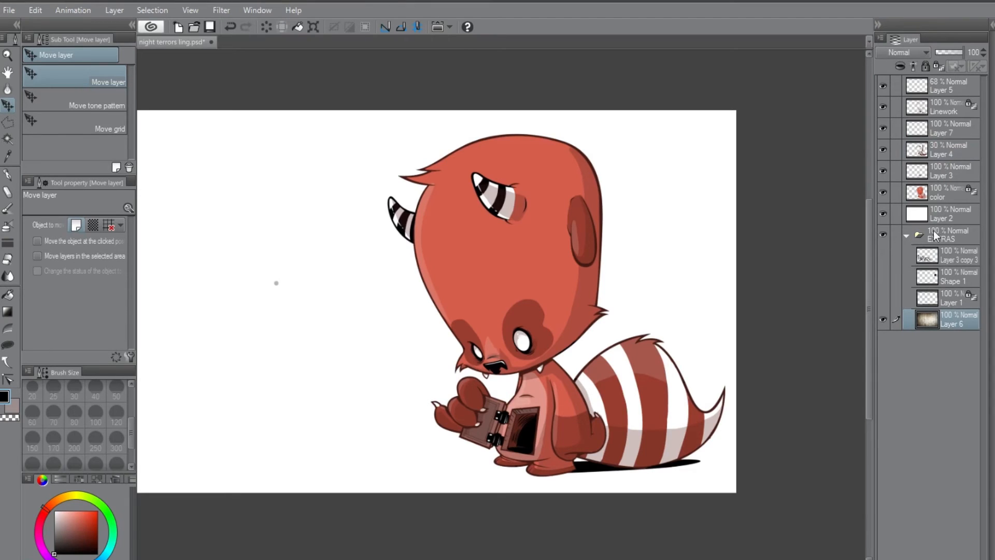
drag(947, 219, 941, 331)
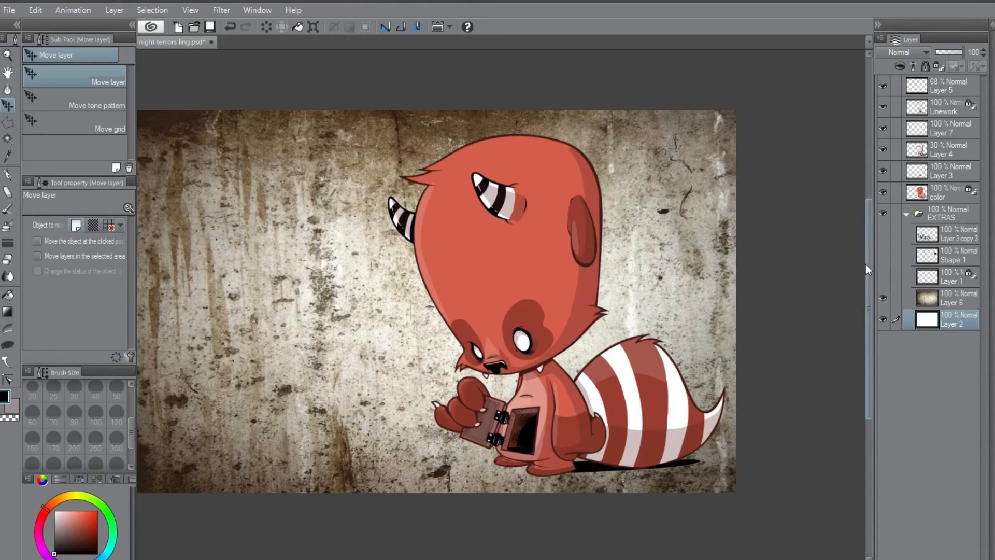
drag(881, 291, 885, 279)
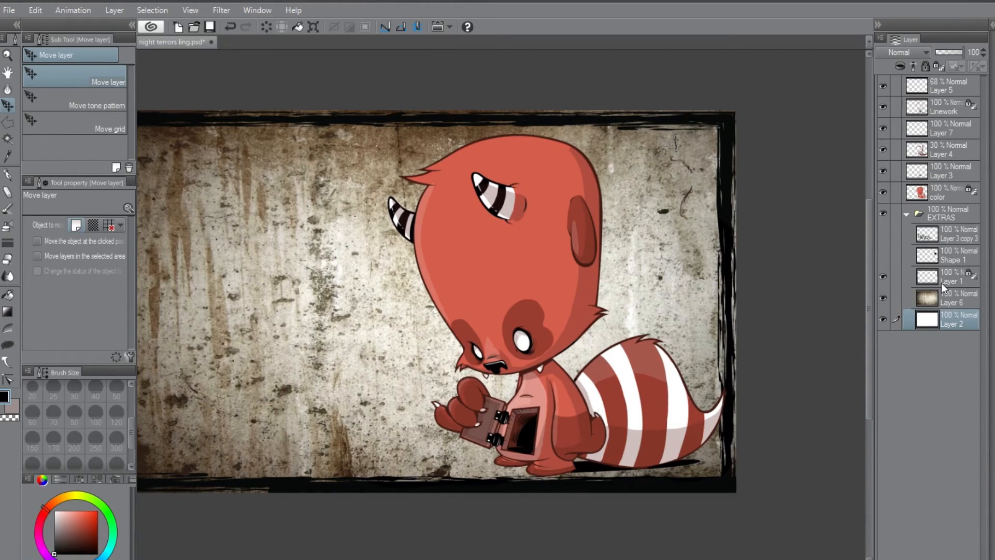
click(9, 73)
drag(386, 342, 471, 346)
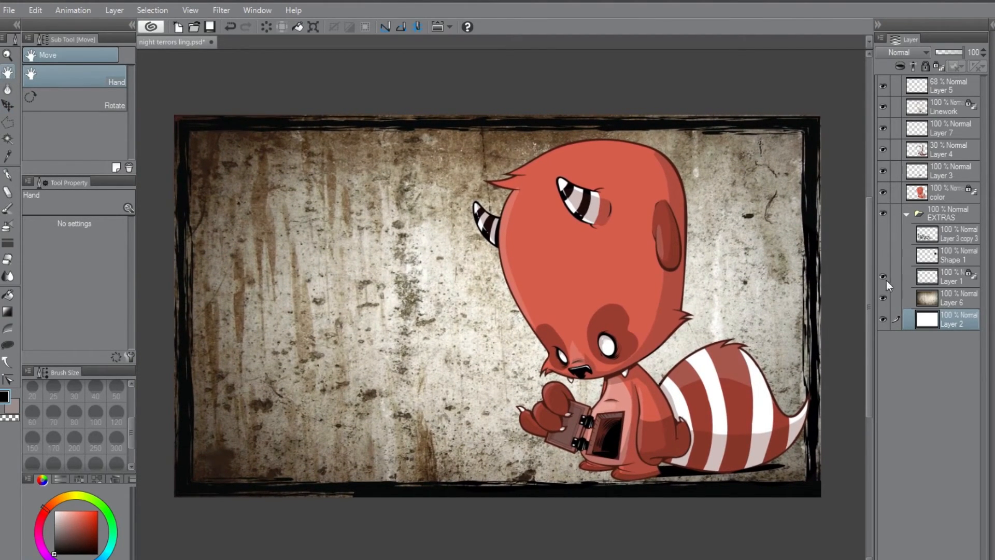
Step: Show the Shape 1 speech bubble and move it slightly down and closer to the creature's head
click(884, 255)
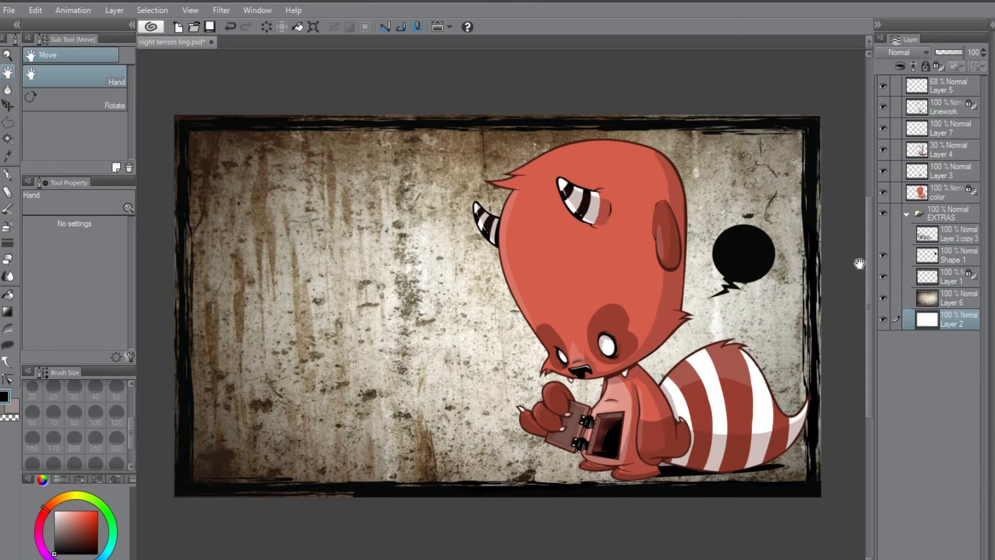
click(962, 249)
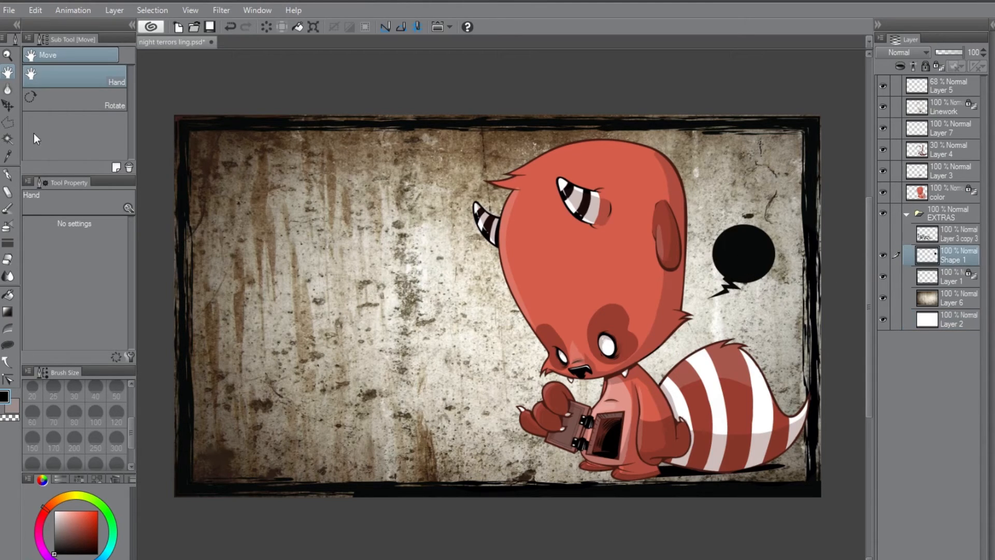
click(9, 106)
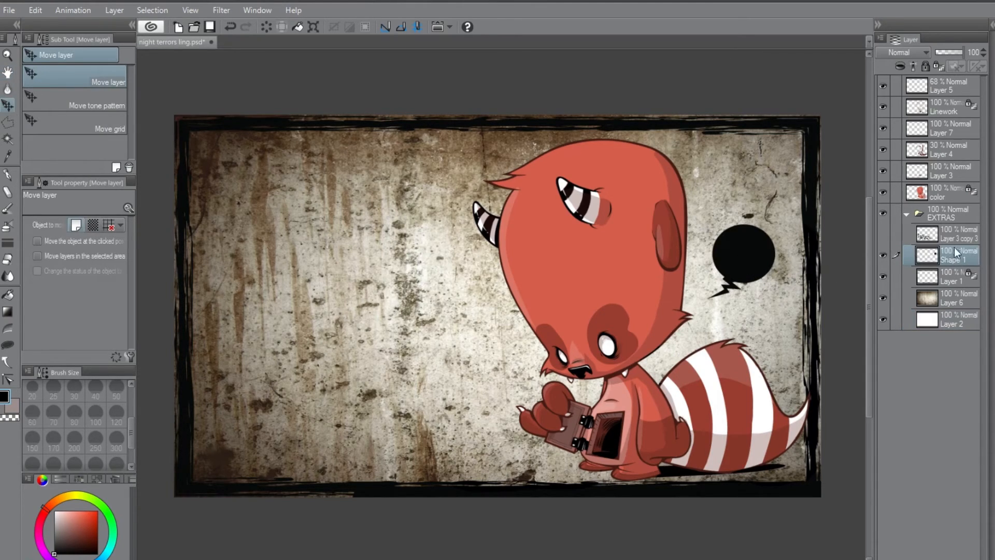
drag(760, 270, 745, 278)
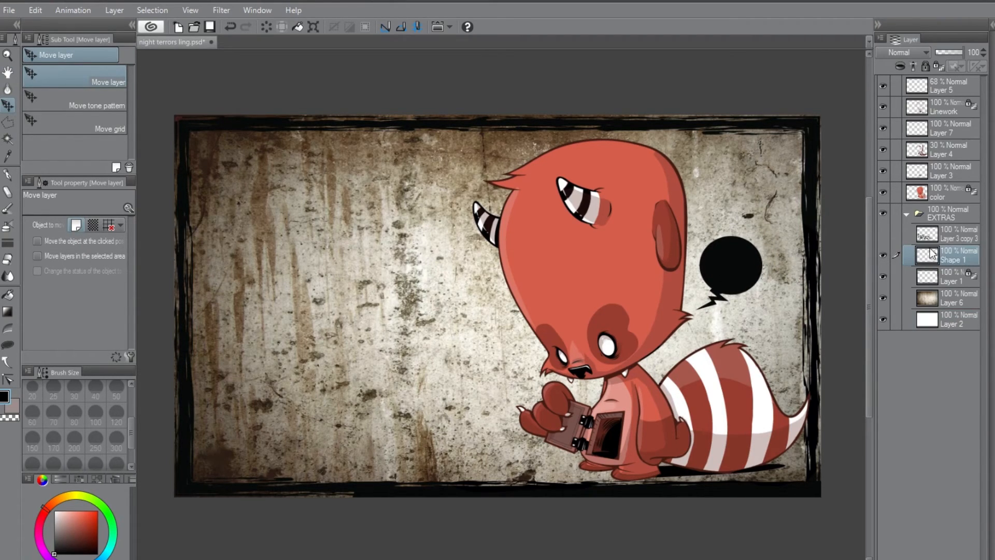
Step: Show the butterflies on Layer 3 copy 3, move that layer above all others, and scale them to 87% width and 90% height toward the chest opening
click(883, 234)
drag(950, 237, 950, 77)
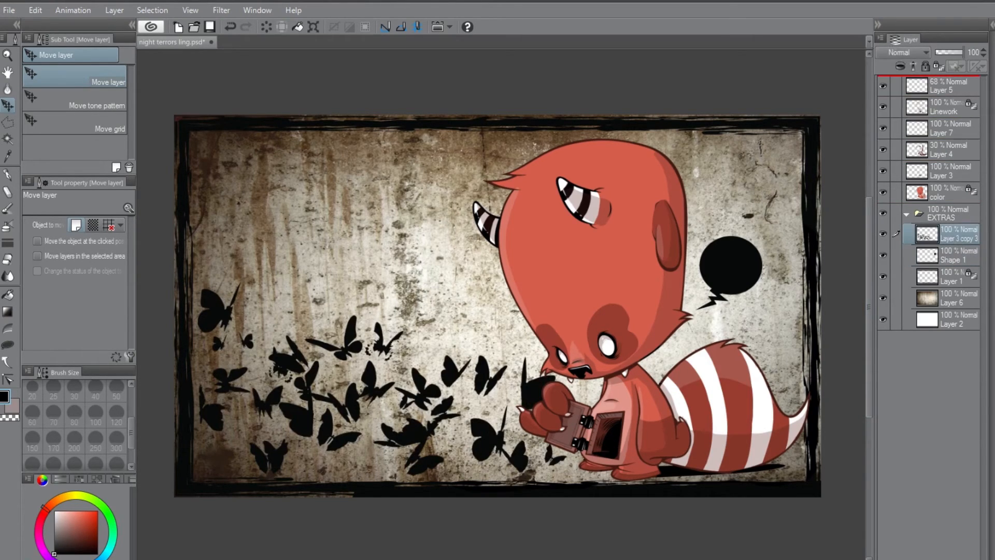
click(312, 27)
drag(665, 282, 599, 301)
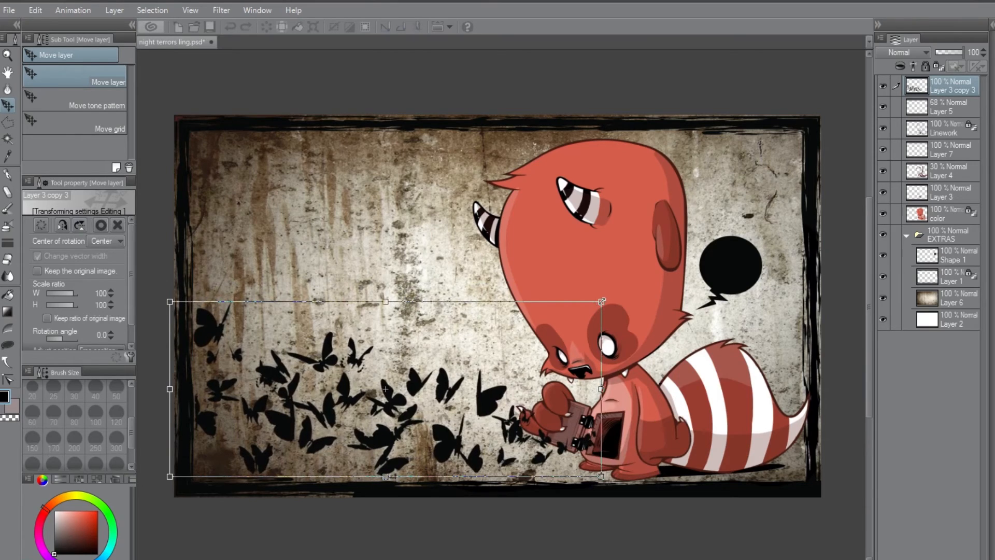
drag(470, 458, 481, 447)
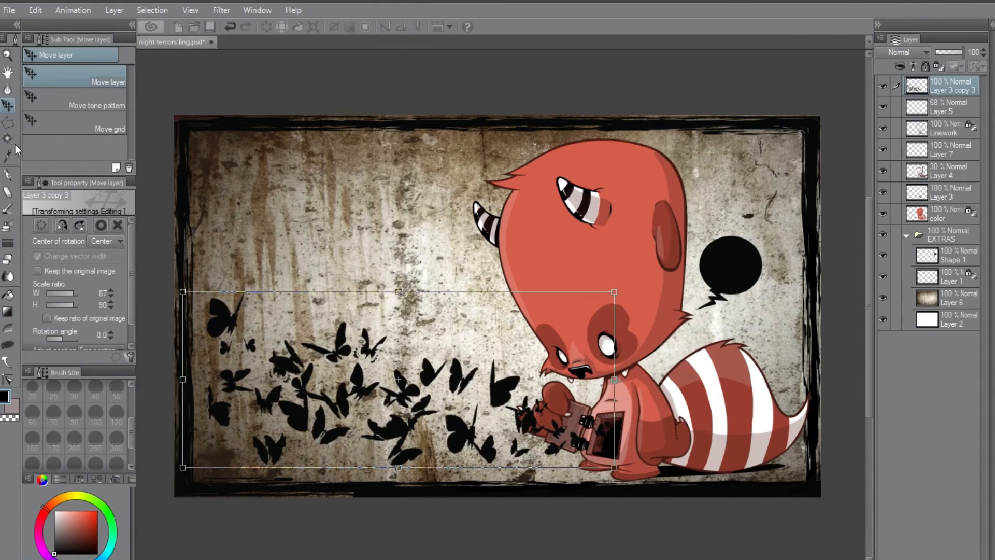
key(Return)
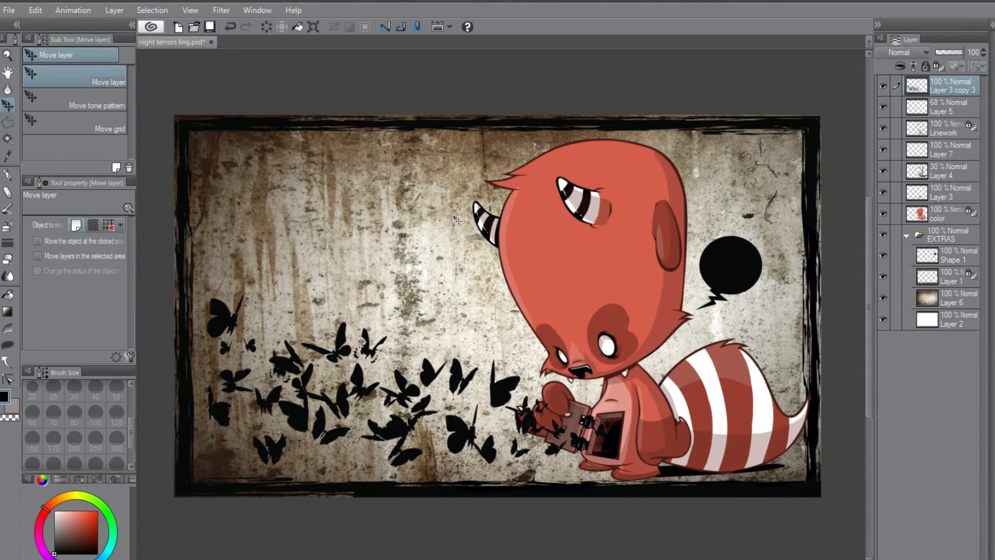
Step: Add a layer above Layer 6, paint a black ground shadow beneath the creature with the G-pen, and set the layer's opacity to 36%
click(956, 303)
key(ctrl+shift+n)
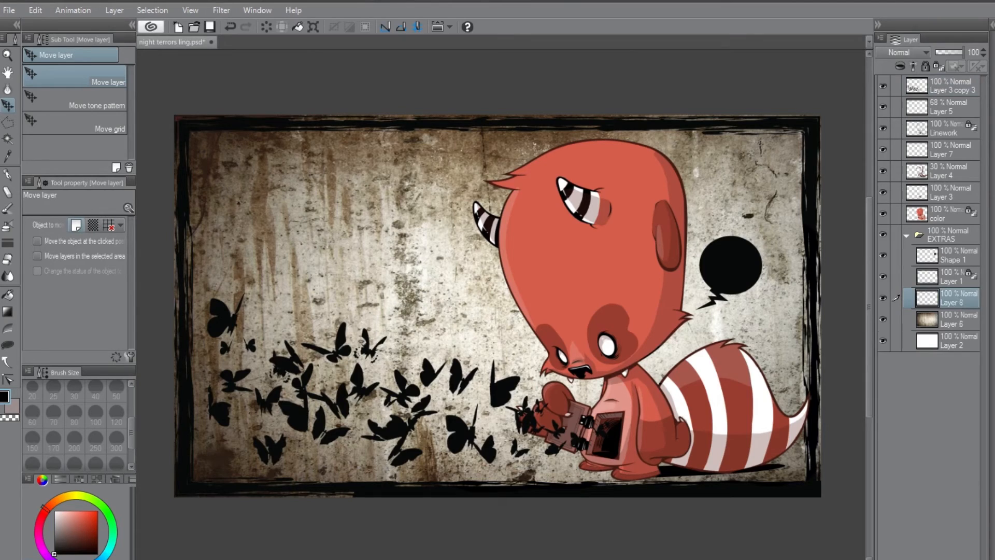
click(10, 177)
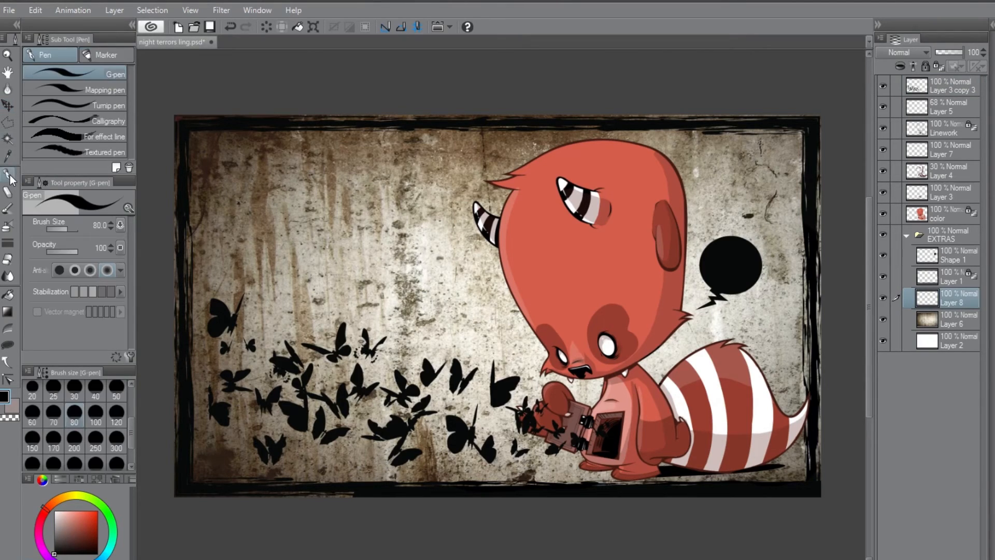
mouse_move(474, 482)
mouse_down()
mouse_move(576, 464)
mouse_move(796, 454)
mouse_move(470, 487)
mouse_move(667, 472)
mouse_move(522, 489)
mouse_move(796, 480)
mouse_move(771, 481)
mouse_move(795, 471)
mouse_move(771, 464)
mouse_move(803, 456)
mouse_move(738, 455)
mouse_move(823, 478)
mouse_move(813, 486)
mouse_move(663, 485)
mouse_move(819, 454)
mouse_move(731, 456)
mouse_move(822, 456)
mouse_move(663, 460)
mouse_move(782, 465)
mouse_up()
click(961, 51)
drag(961, 51, 946, 52)
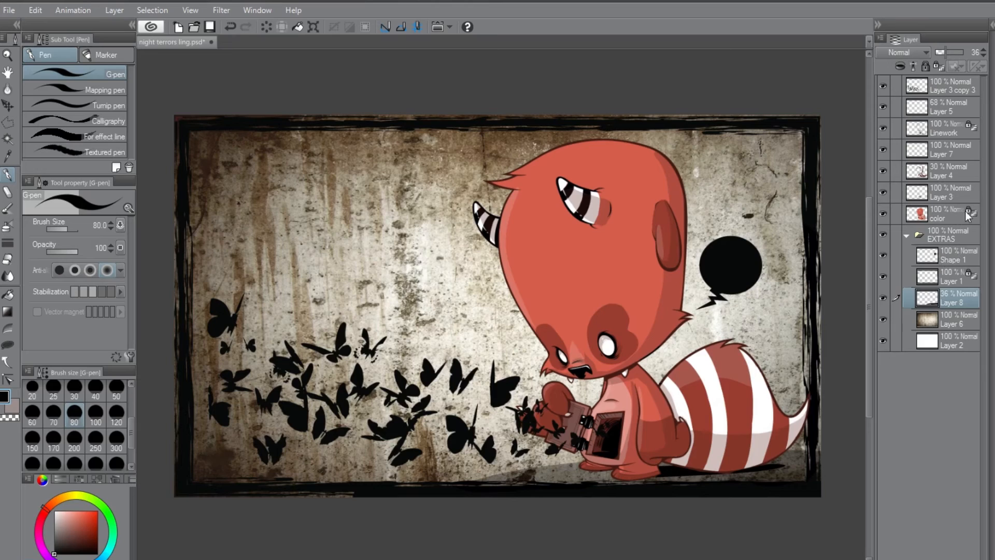
Step: Add a layer above Shape 1 and draw a white heart inside the black speech bubble with the G-pen
click(959, 258)
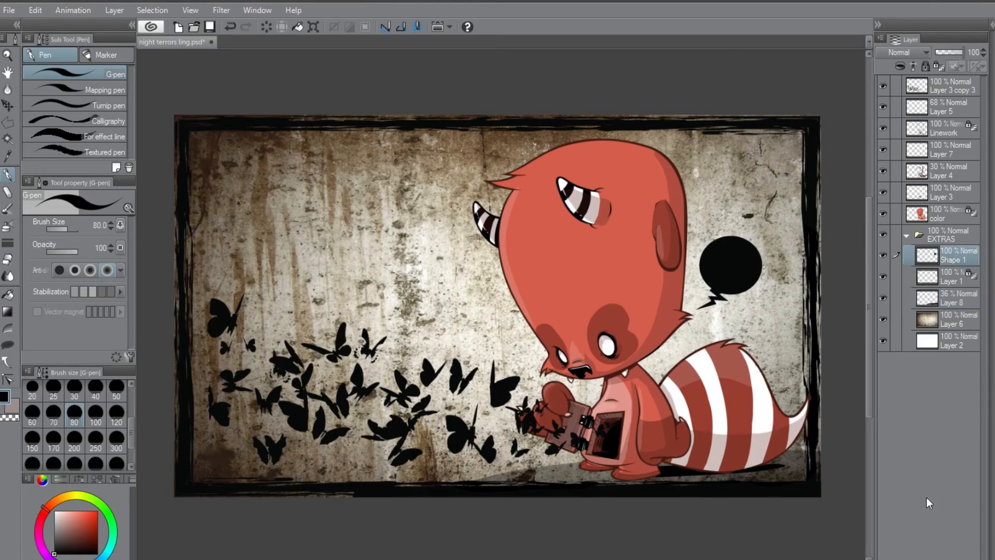
key(ctrl+shift+n)
drag(77, 528, 39, 508)
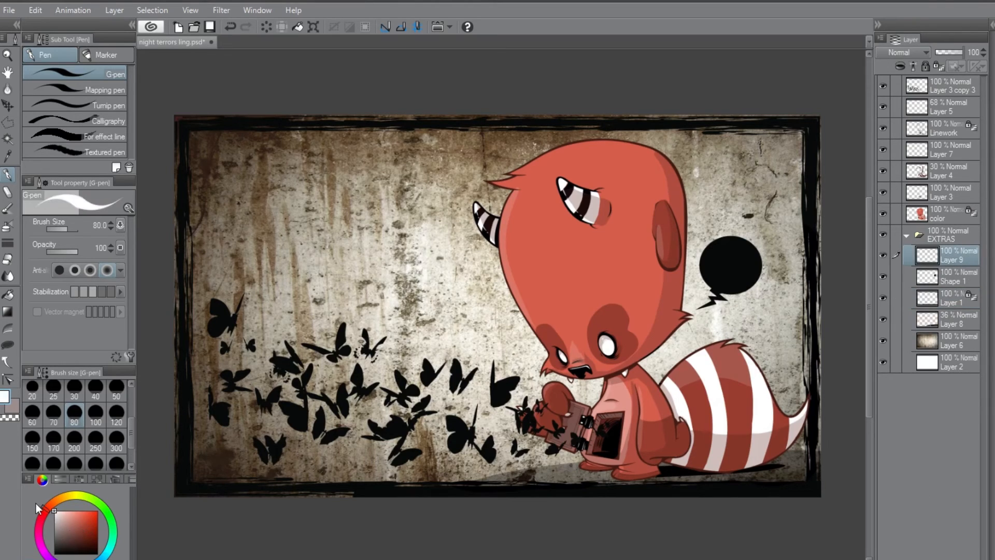
mouse_move(727, 254)
mouse_down()
mouse_move(716, 262)
mouse_move(736, 278)
mouse_move(727, 260)
mouse_move(719, 265)
mouse_move(728, 277)
mouse_up()
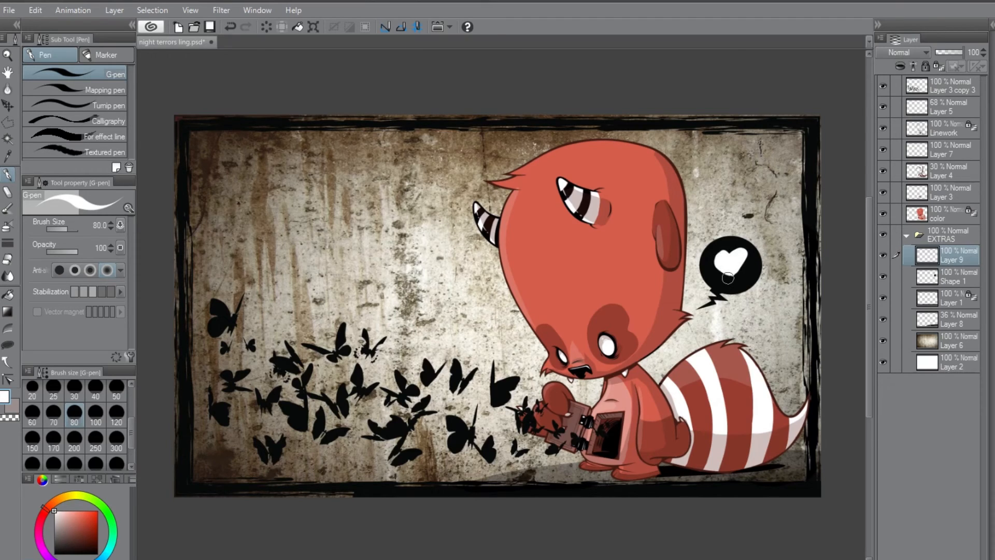
Step: Refine the white heart's lobes and lower tip with the G-pen at brush size 30
click(74, 390)
mouse_move(727, 254)
mouse_down()
mouse_move(735, 286)
mouse_move(715, 262)
mouse_move(748, 266)
mouse_up()
drag(740, 275, 732, 280)
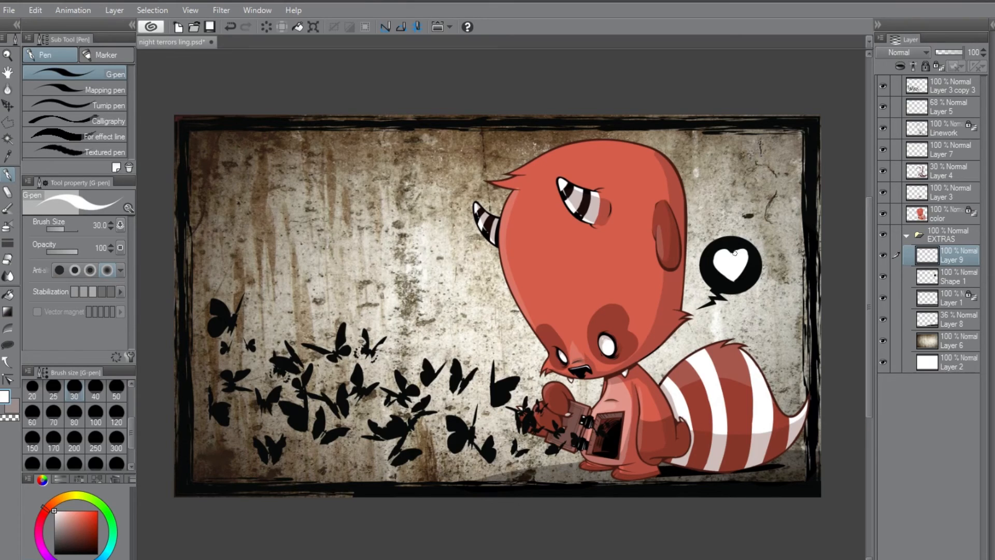
mouse_move(740, 249)
mouse_down()
mouse_move(748, 267)
mouse_move(735, 280)
mouse_move(747, 253)
mouse_up()
Step: Cut a jagged crack into the top of the white heart by deleting a zigzag Polyline selection, and clear the selection
key(m)
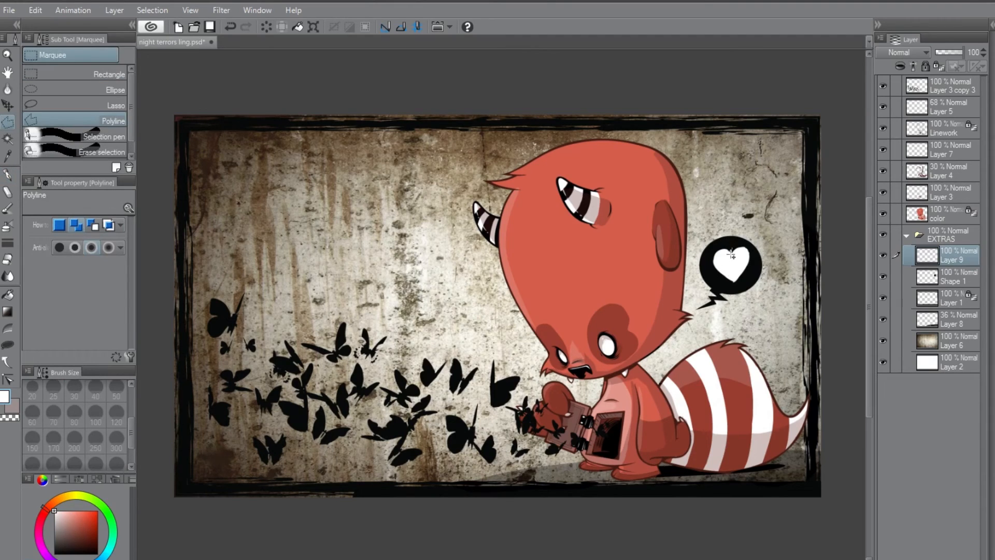
click(728, 258)
click(733, 258)
click(730, 275)
click(735, 255)
click(732, 256)
double_click(738, 245)
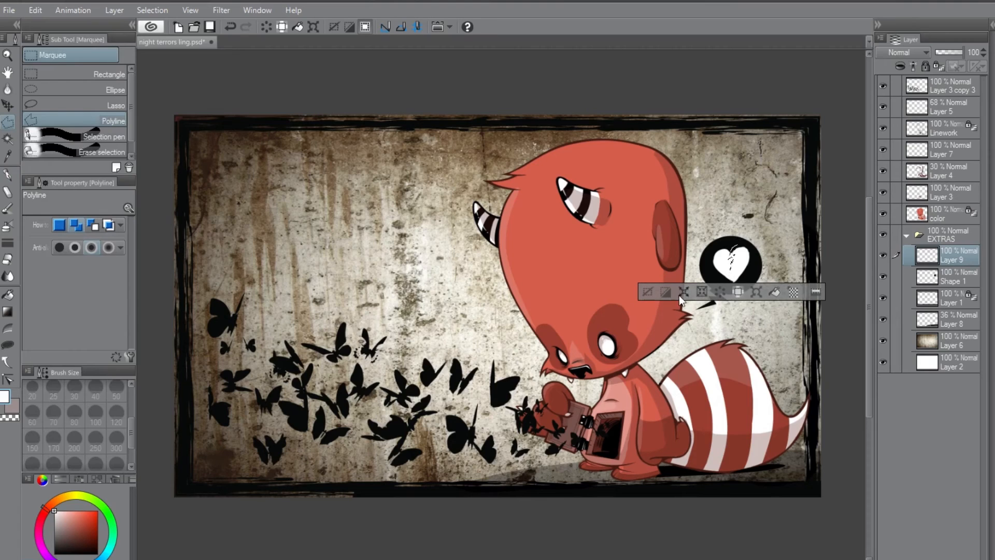
click(721, 298)
click(647, 293)
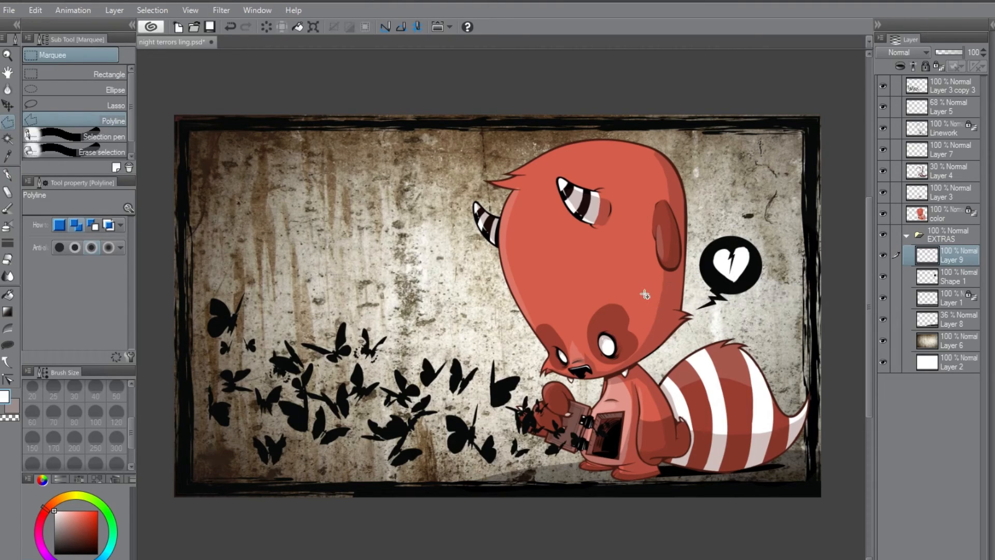
Step: Nudge the broken heart on Layer 9 slightly to center it in the black speech bubble
key(p)
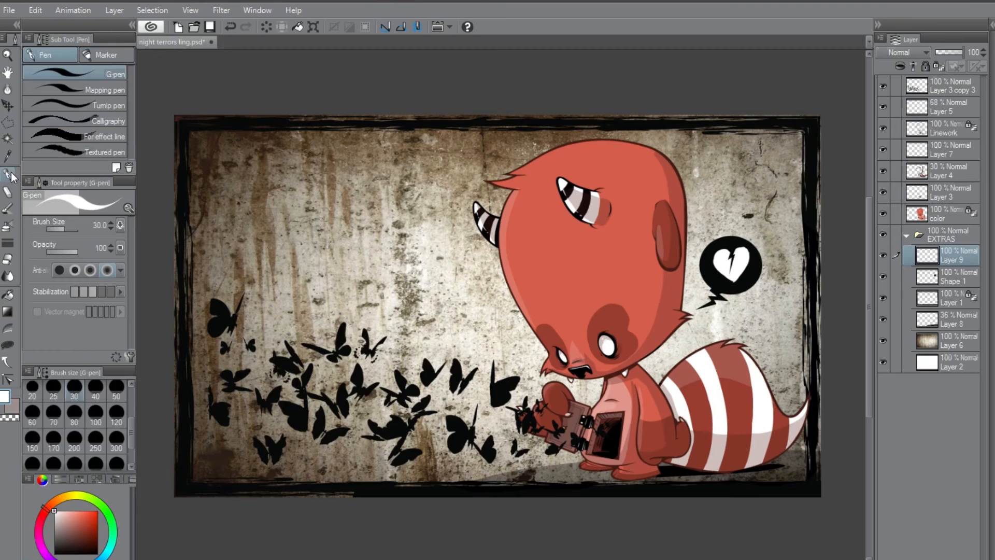
key(k)
drag(743, 266, 750, 272)
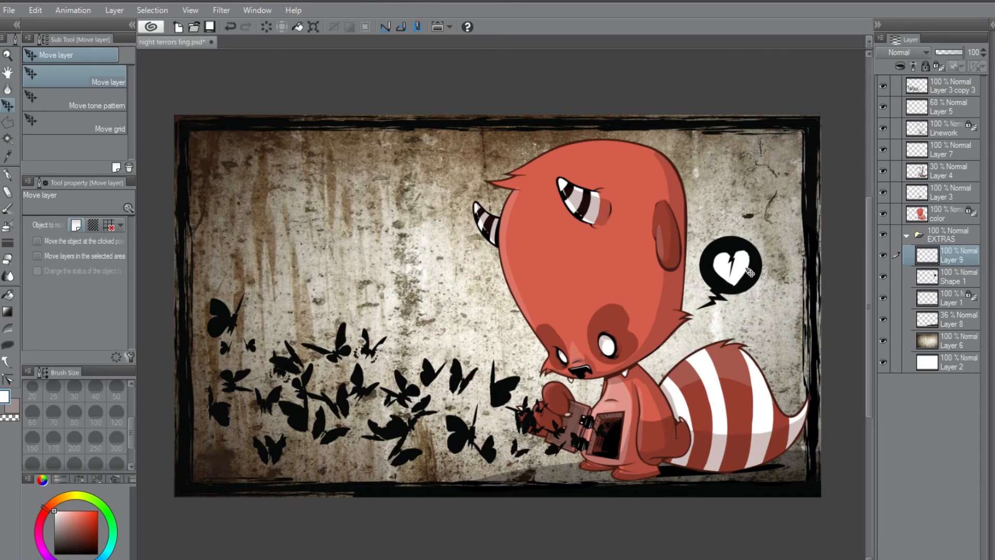
Step: Try to move Layer 1 out of the EXTRAS folder to above all other layers
click(883, 297)
click(886, 295)
drag(927, 299, 931, 79)
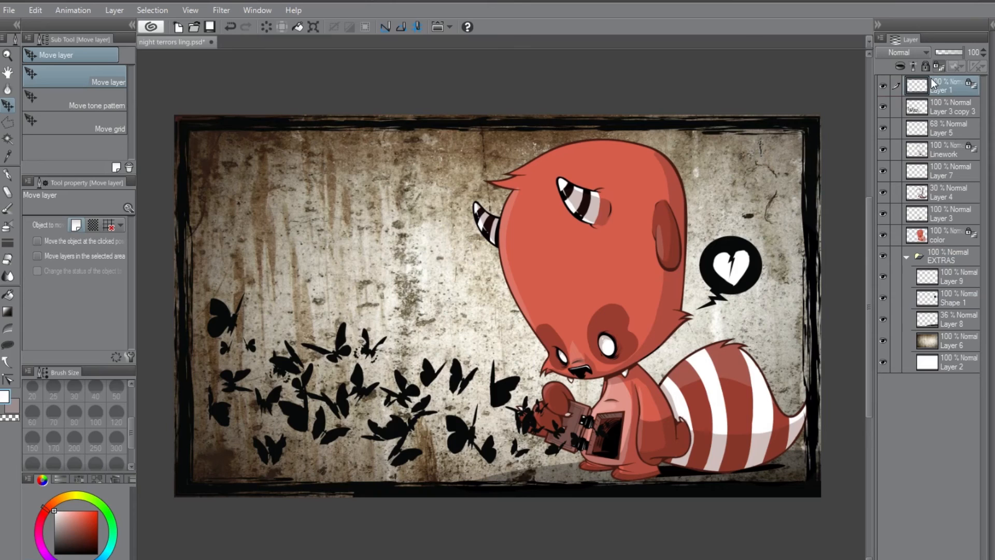
click(945, 112)
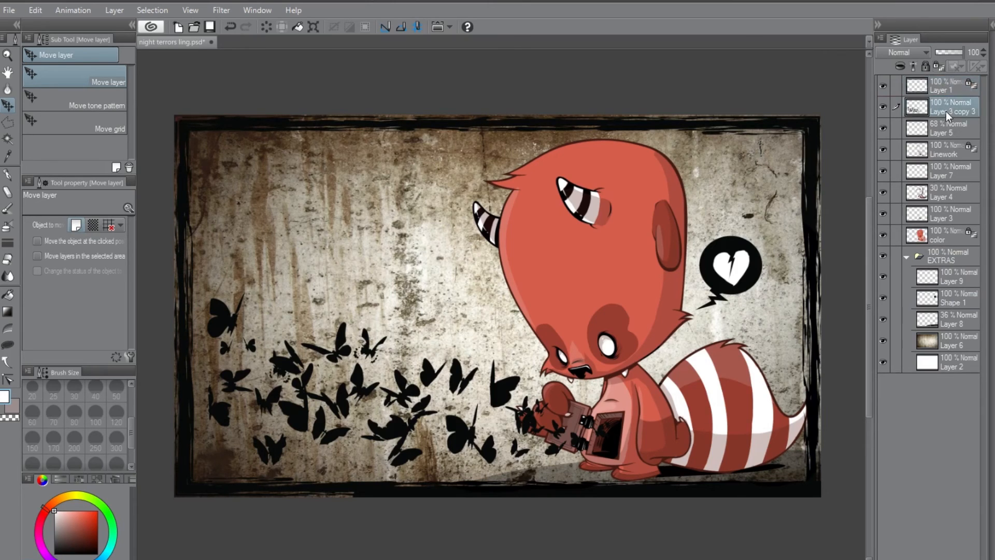
key(ctrl+z)
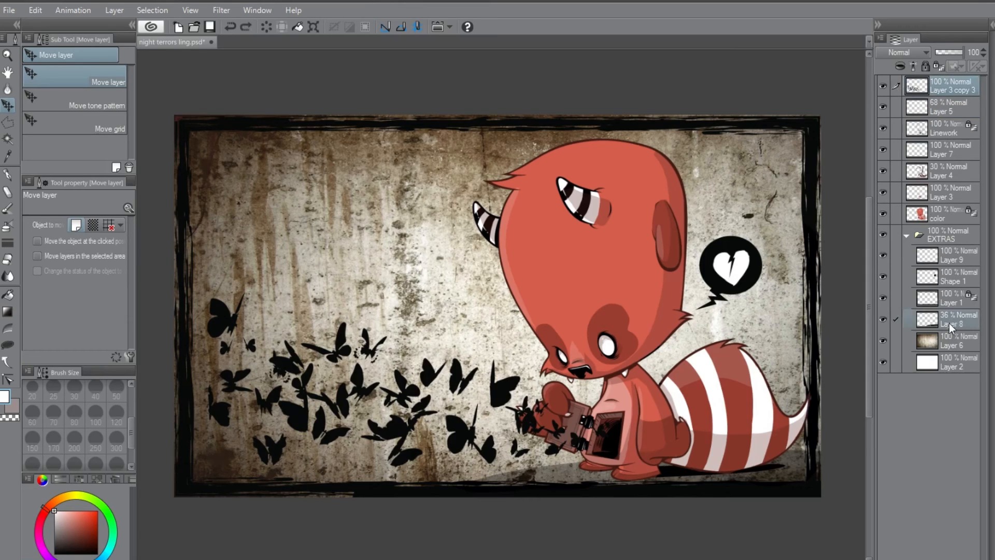
click(957, 117)
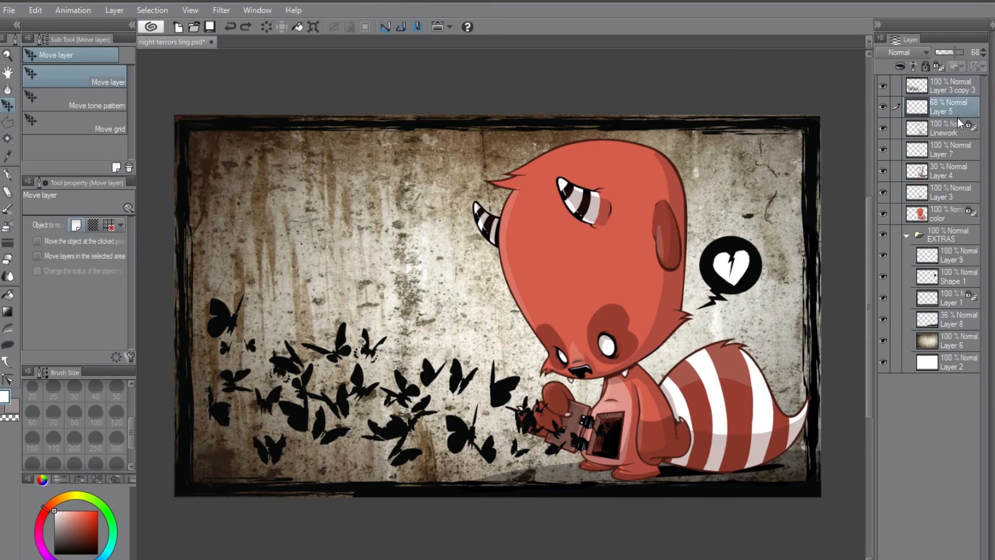
ctrl+click(952, 197)
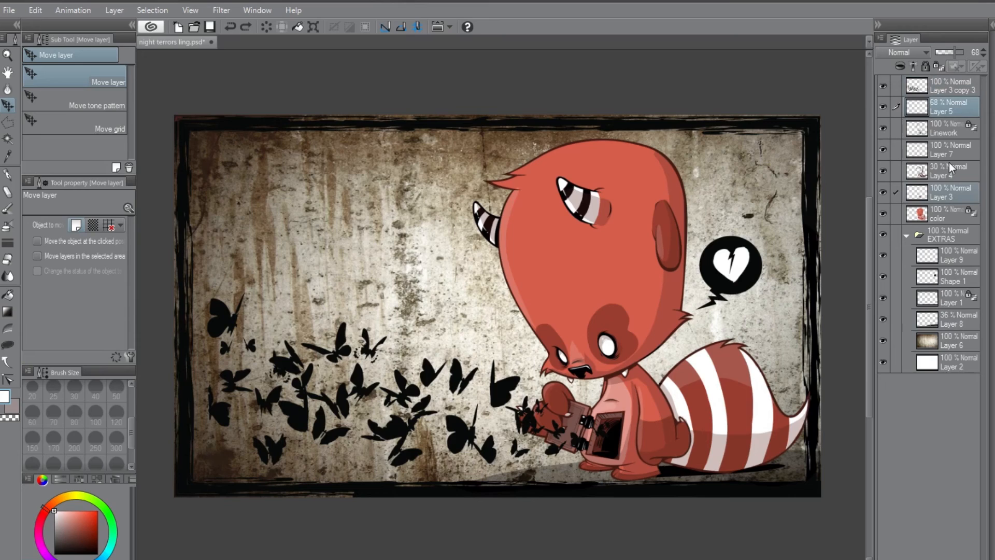
click(950, 104)
click(949, 92)
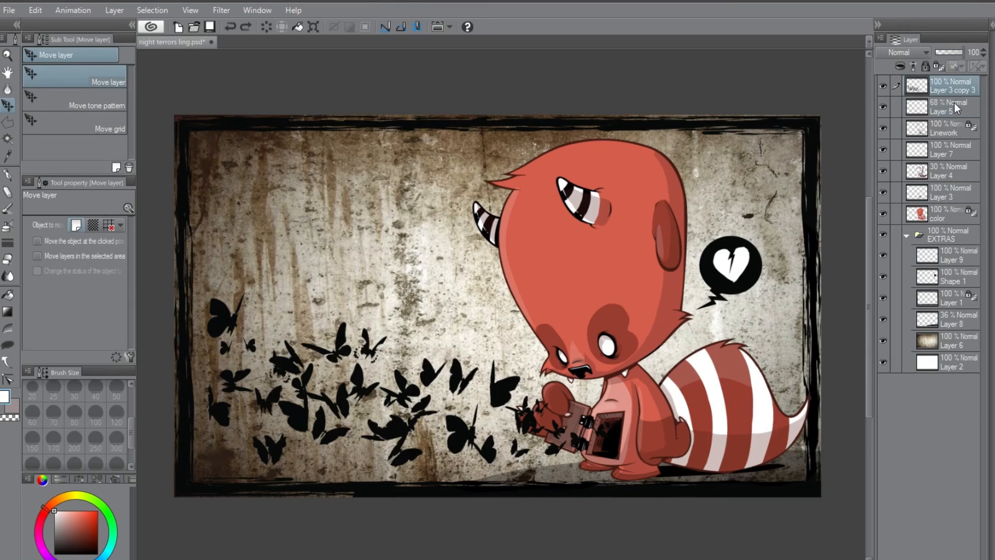
click(944, 111)
shift+click(950, 216)
shift+click(962, 259)
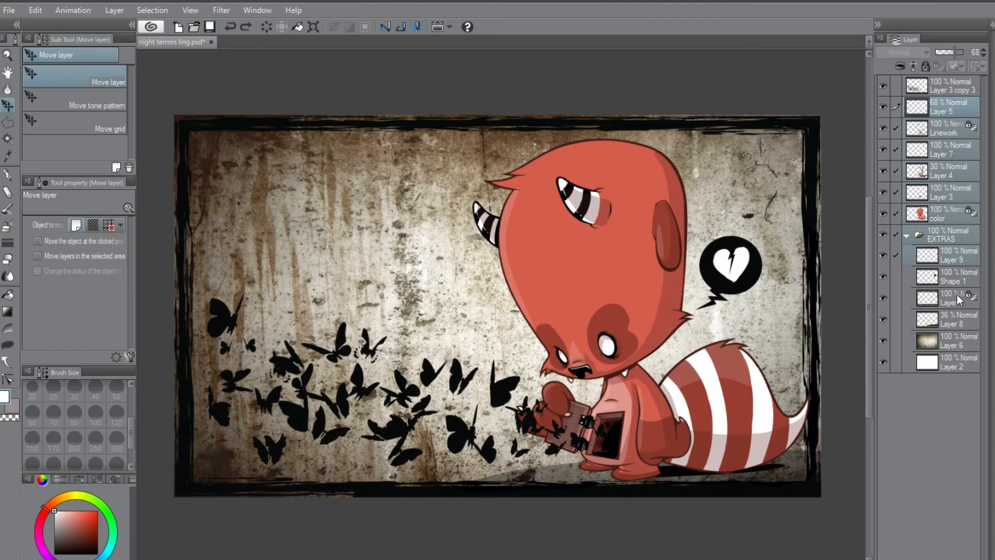
click(907, 234)
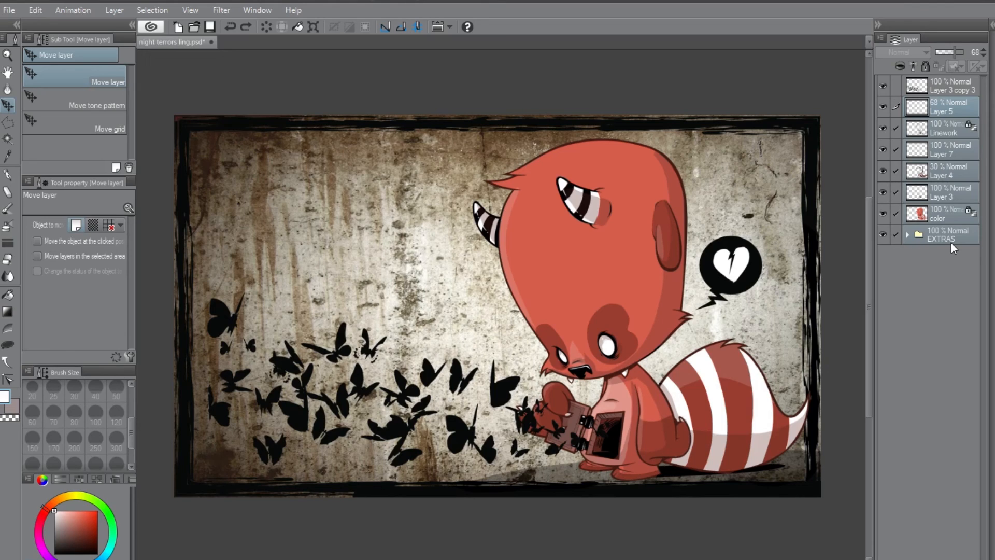
click(910, 235)
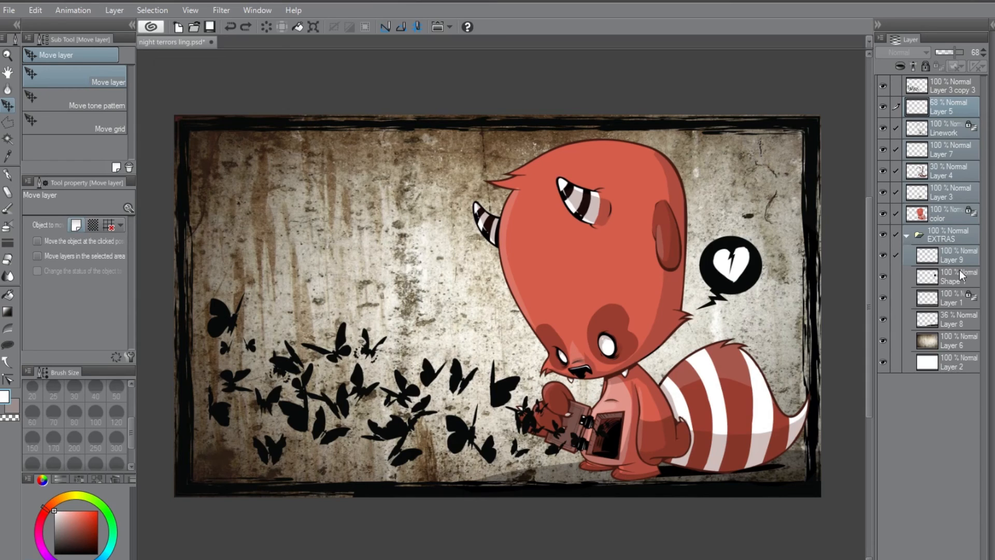
Step: Touch up the broken heart on Layer 9 with the G-pen and shift it slightly within the bubble, checking it without Shape 1
click(953, 254)
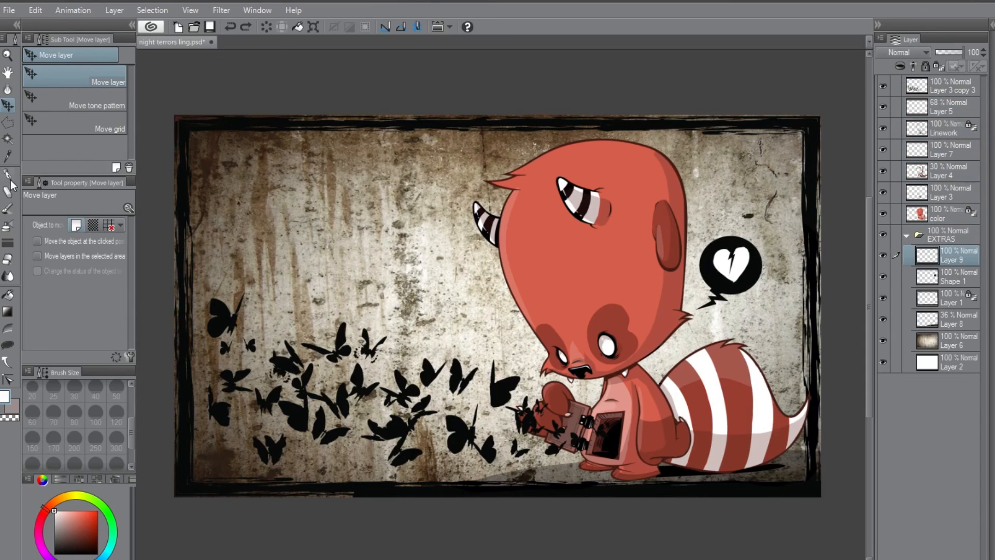
key(p)
click(740, 252)
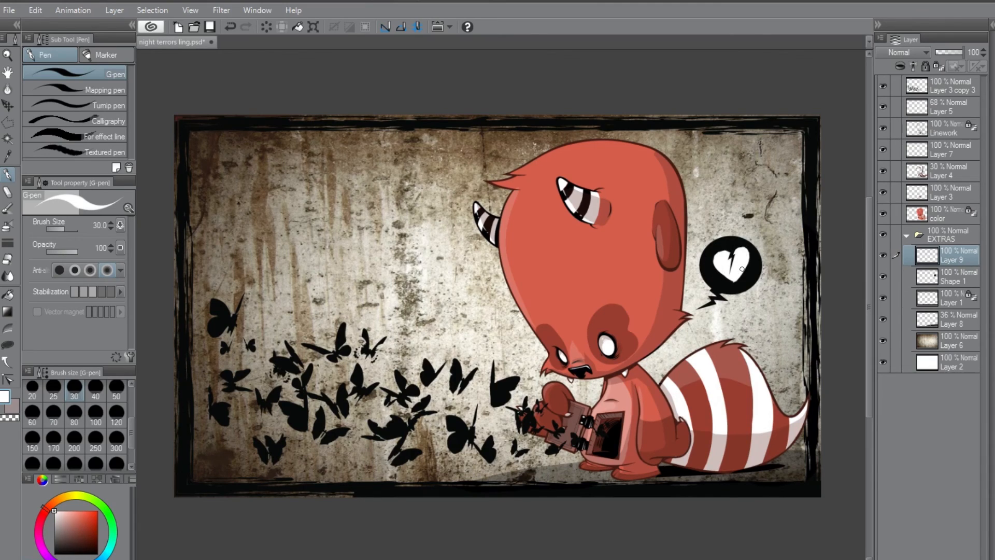
click(8, 105)
drag(741, 272, 740, 273)
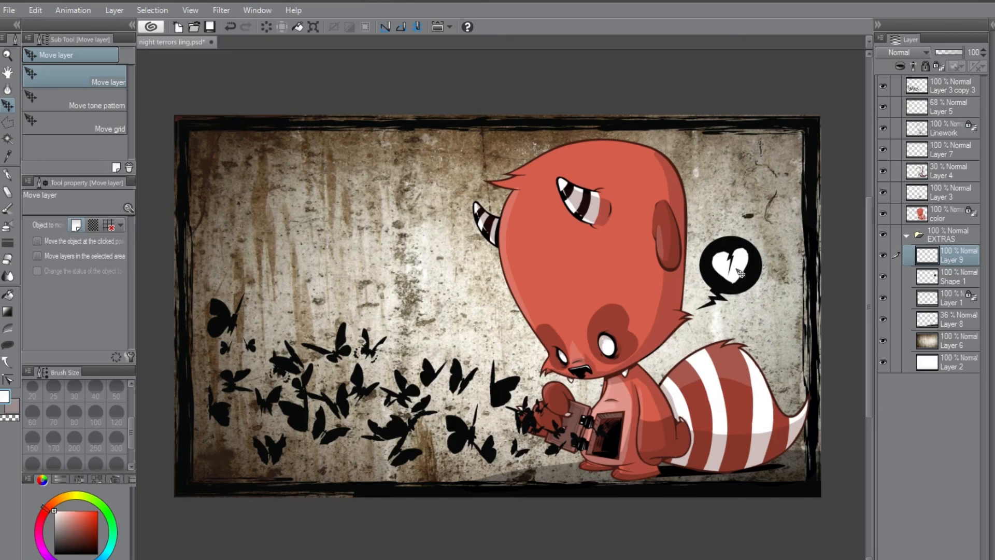
click(884, 277)
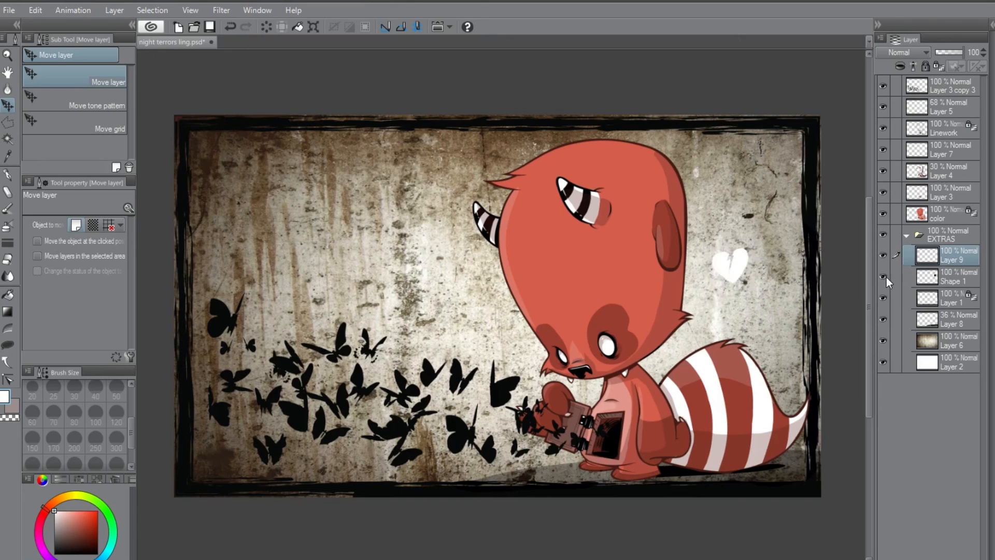
click(883, 277)
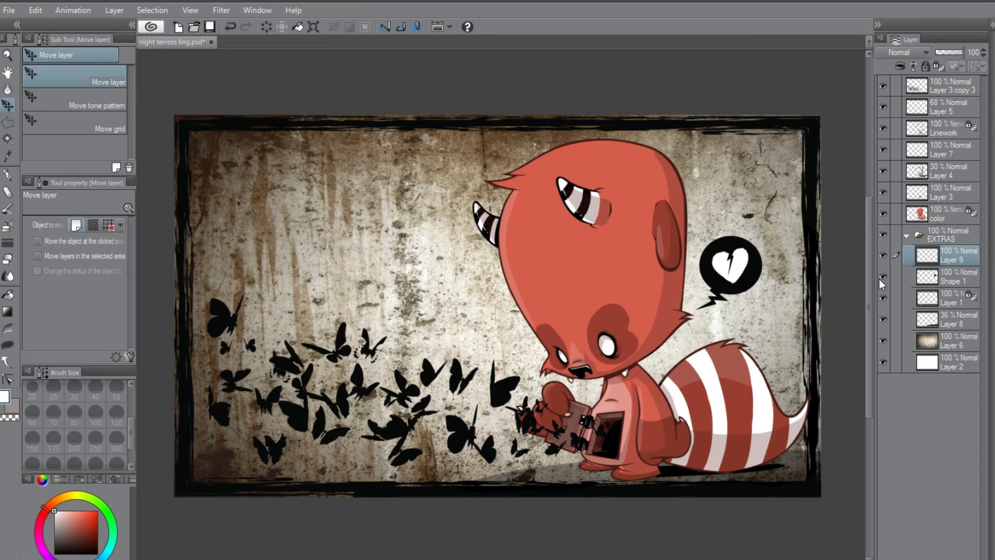
Step: Set the opacity of the ground shadow on Layer 8 to 43%
click(947, 318)
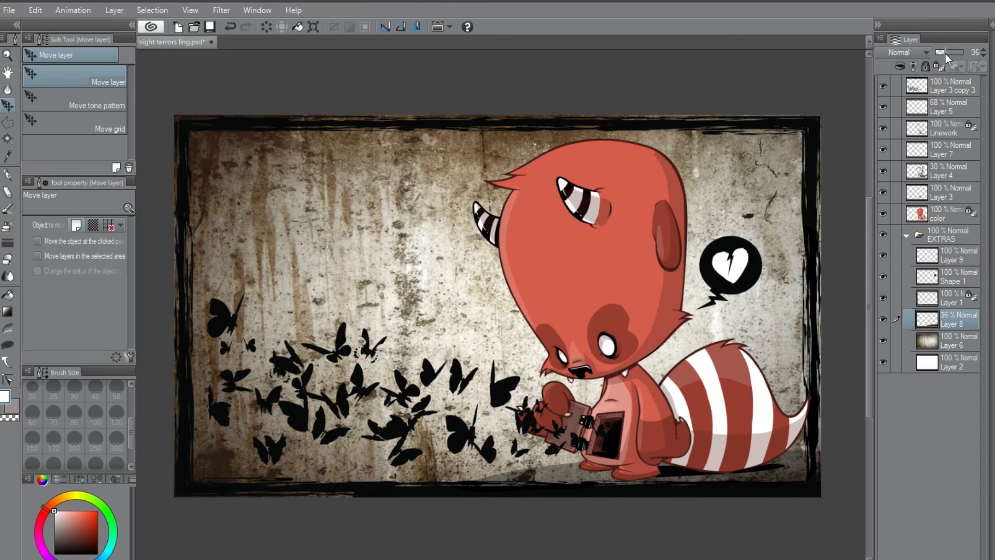
drag(946, 54, 947, 54)
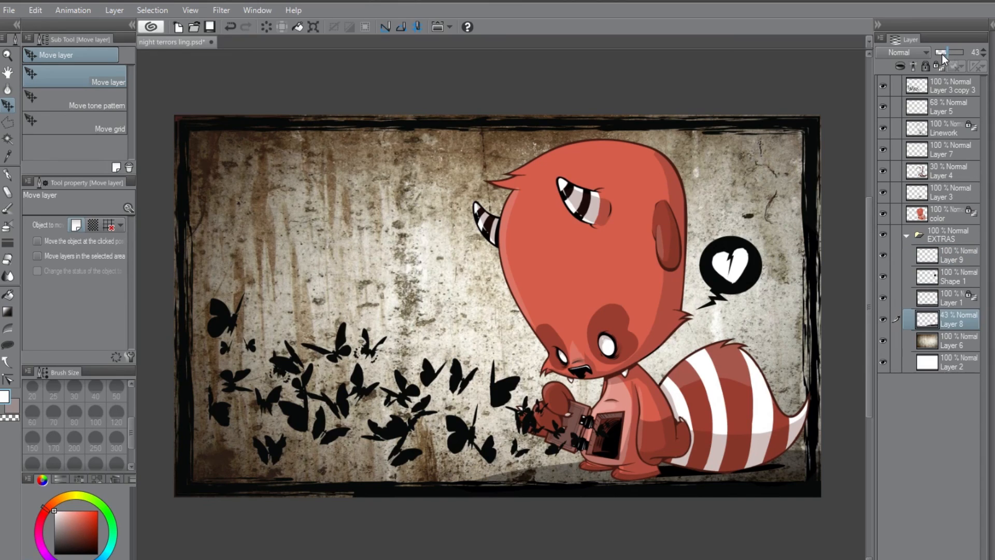